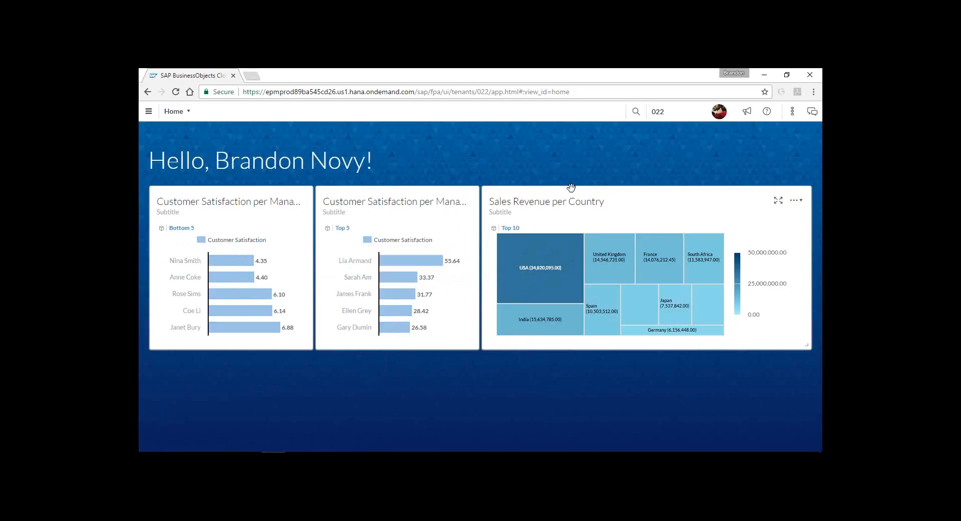
# Step: Set the ranking value of the Sales Revenue per Country chart to Top 15 in its enlarged view, and return to the home page
pyautogui.click(778, 202)
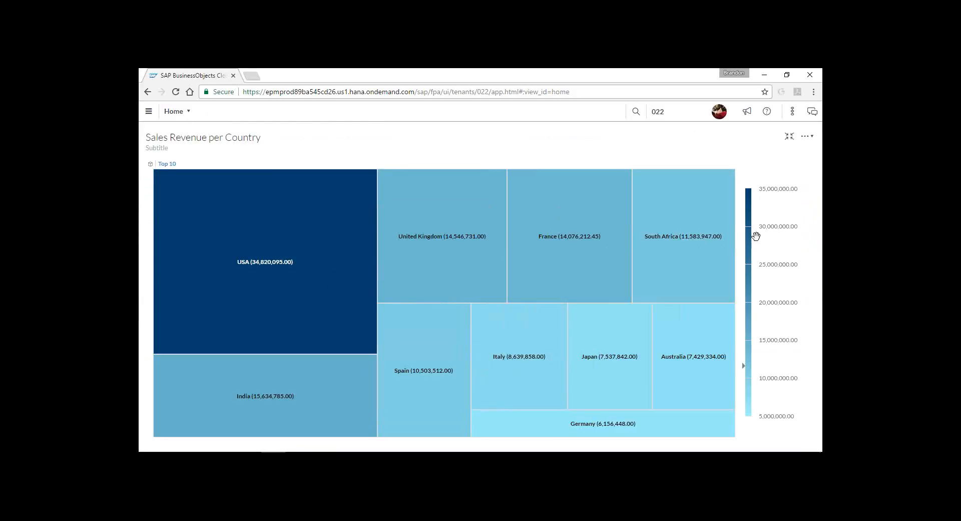
pyautogui.moveTo(247, 261)
pyautogui.click(167, 164)
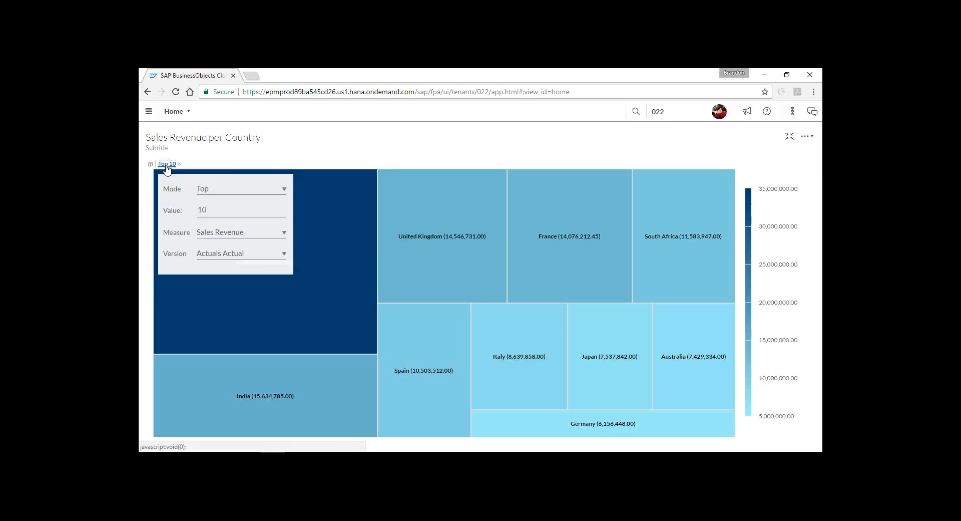
pyautogui.press('Tab')
pyautogui.write('15')
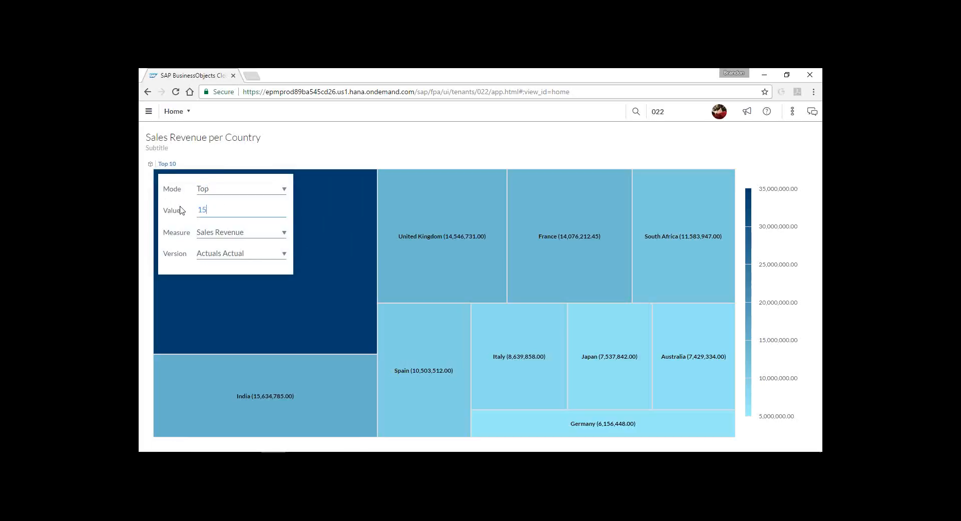
pyautogui.press('Return')
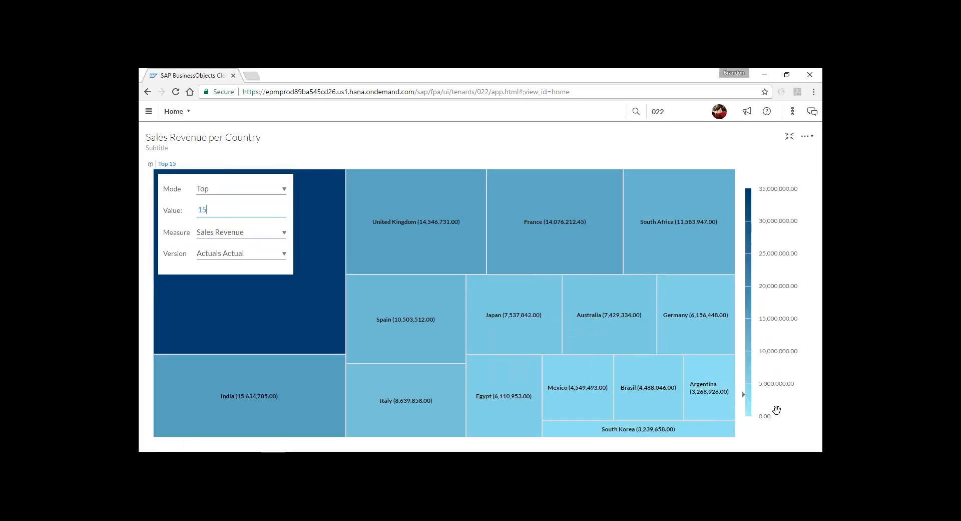
pyautogui.click(789, 140)
pyautogui.click(791, 138)
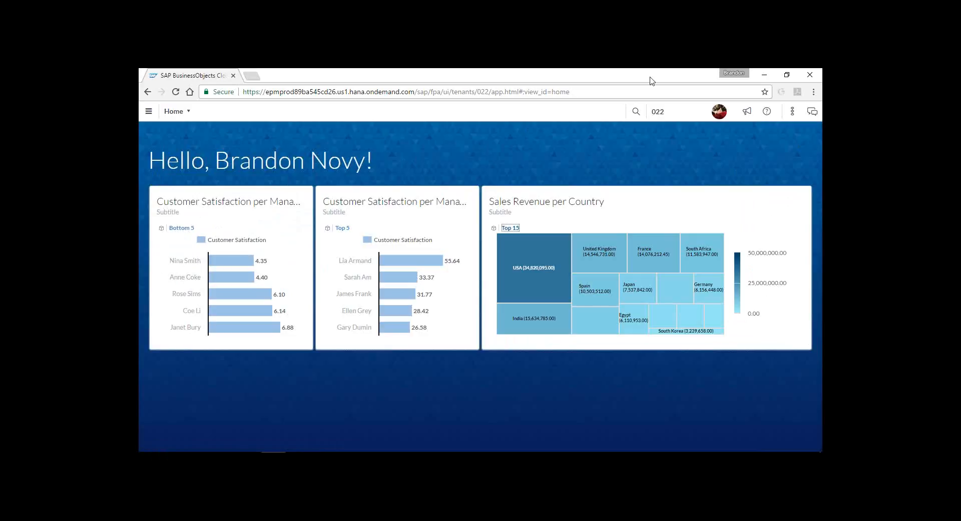
# Step: Search the system's content for "flight" and close the result list
pyautogui.click(636, 114)
pyautogui.write('flight')
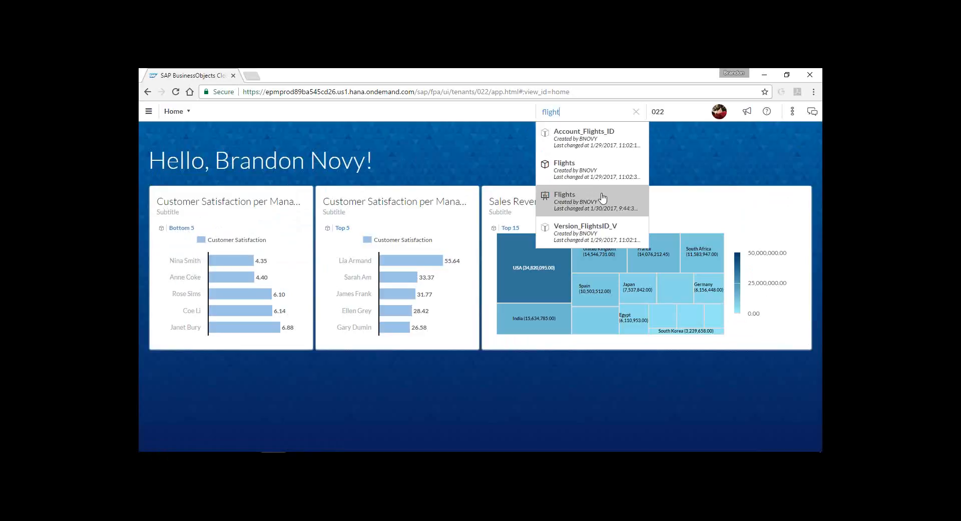
pyautogui.click(746, 138)
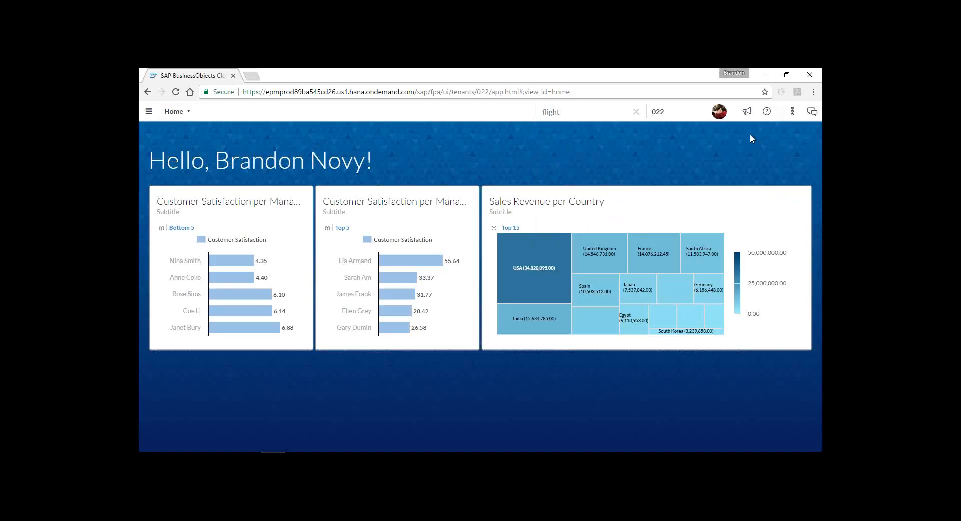
# Step: Check the system notifications and close the list
pyautogui.click(747, 115)
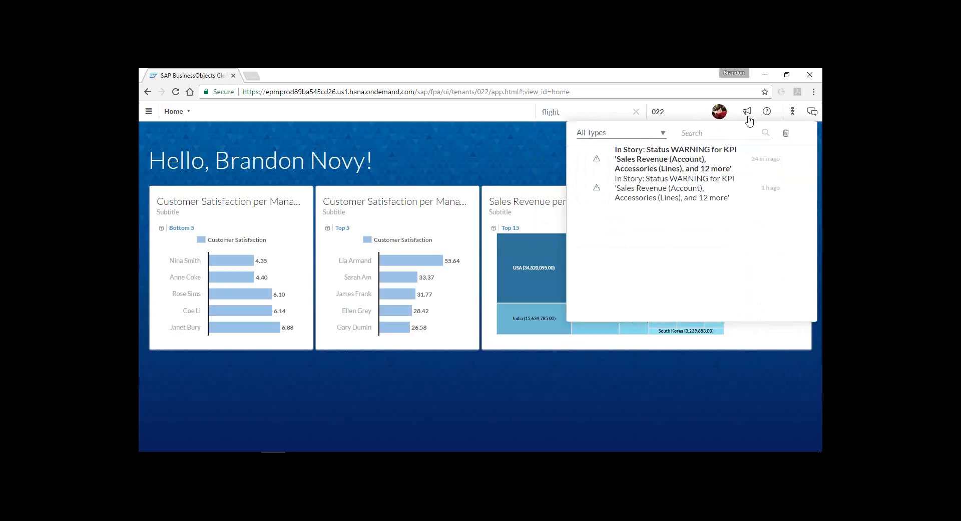
pyautogui.click(508, 151)
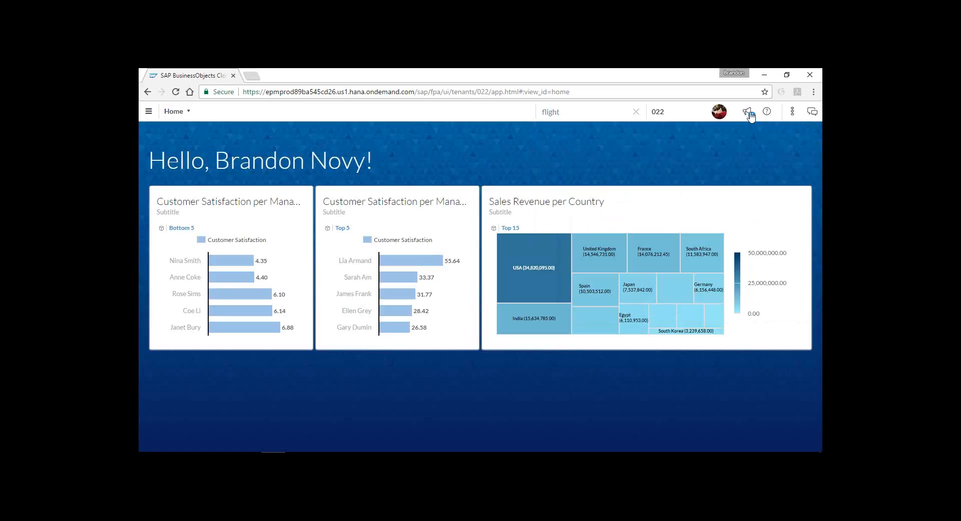
# Step: Open the Prep for Weekly Meeting task from the upcoming events and switch the February 2017 Gantt chart to a calendar
pyautogui.click(793, 113)
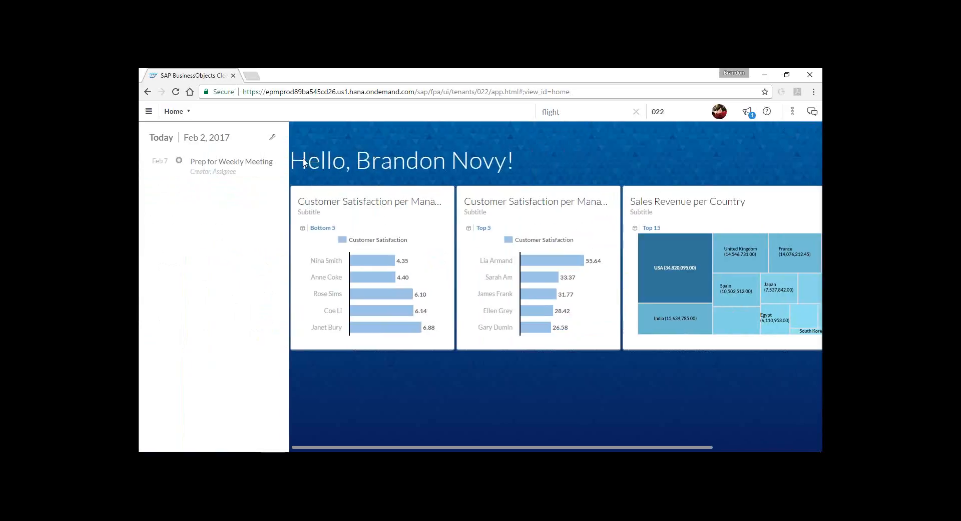
pyautogui.click(218, 163)
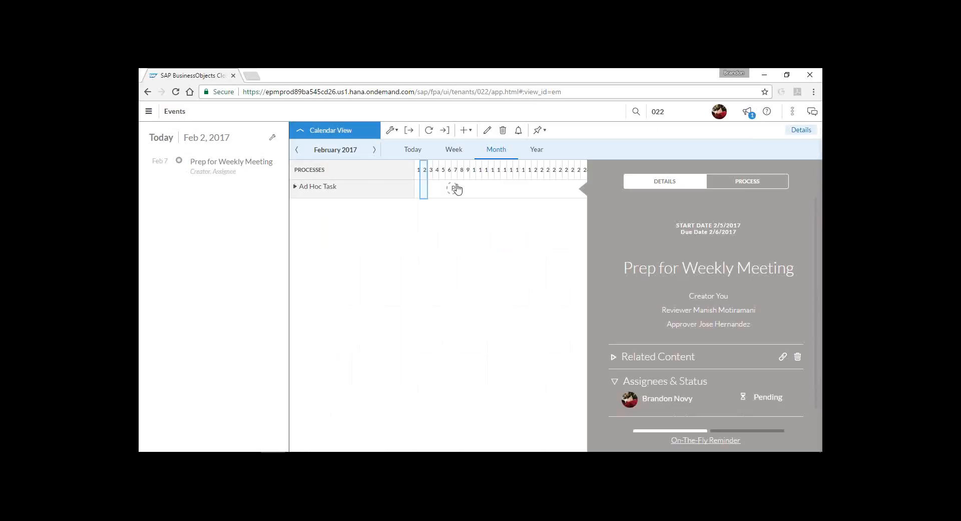
pyautogui.click(334, 131)
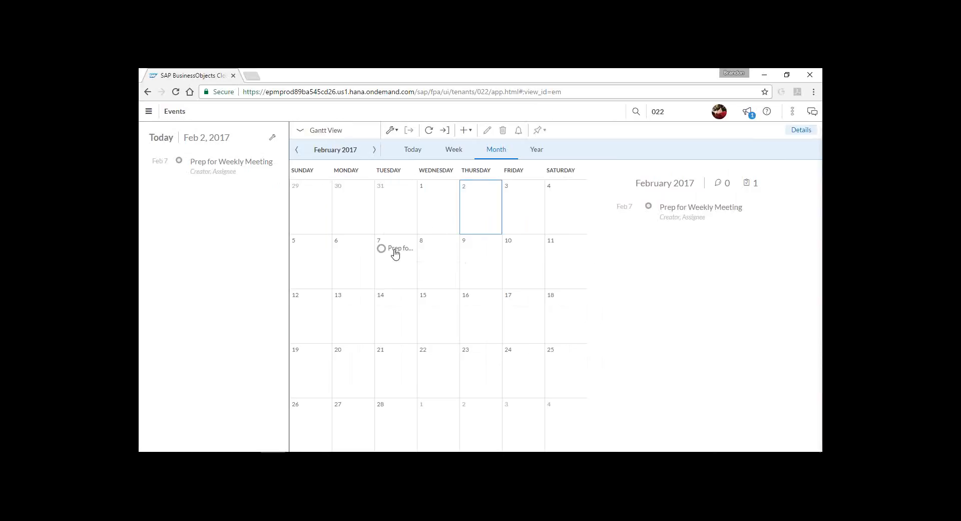
# Step: View the details of the February 7 Prep for Weekly Meeting task and expand its related content
pyautogui.click(396, 253)
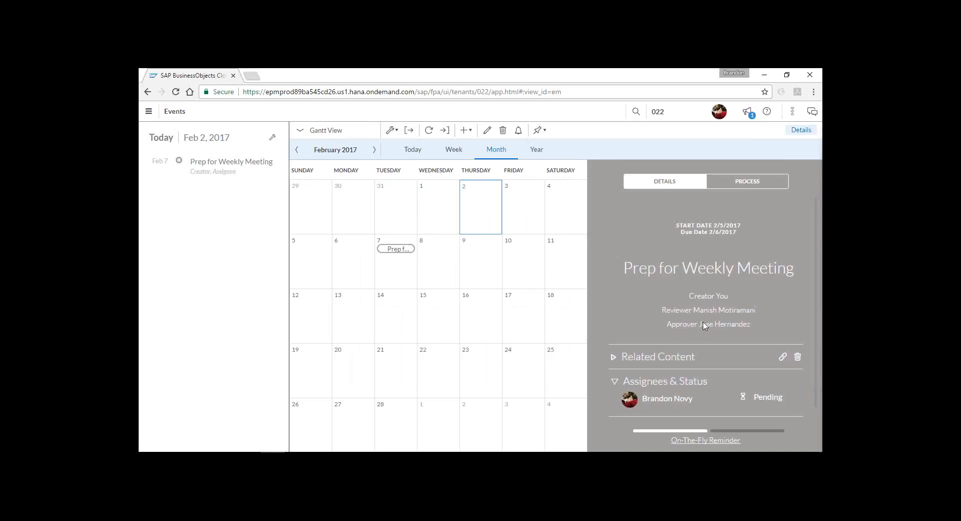
pyautogui.scroll(-1, 714, 319)
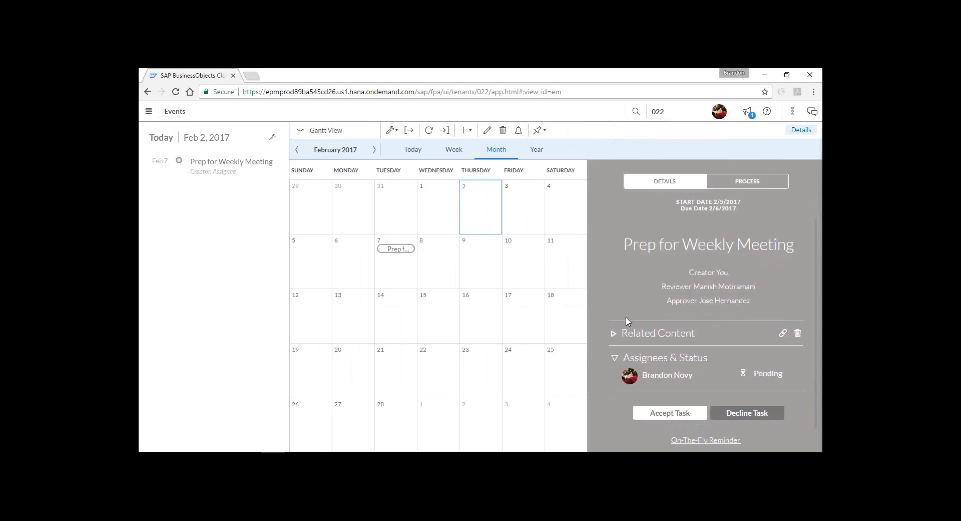
pyautogui.click(620, 334)
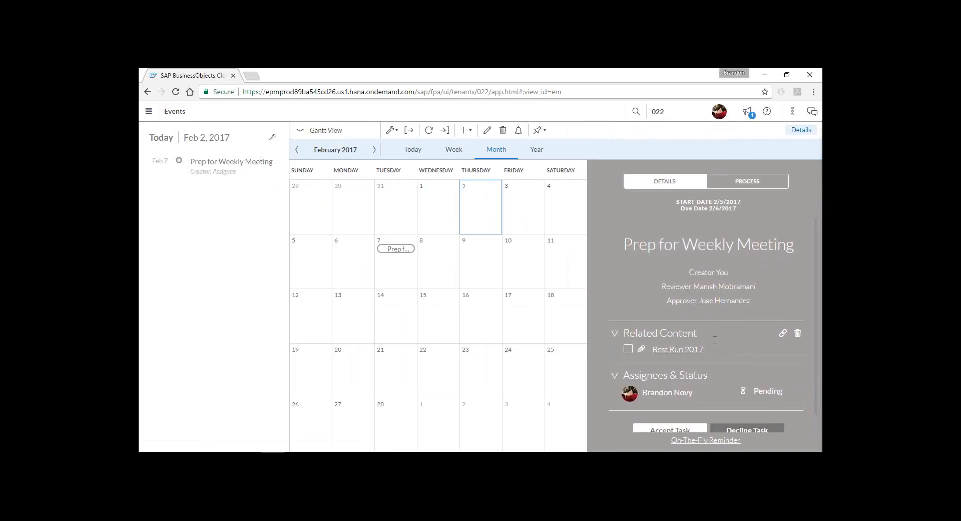
pyautogui.scroll(-1, 716, 343)
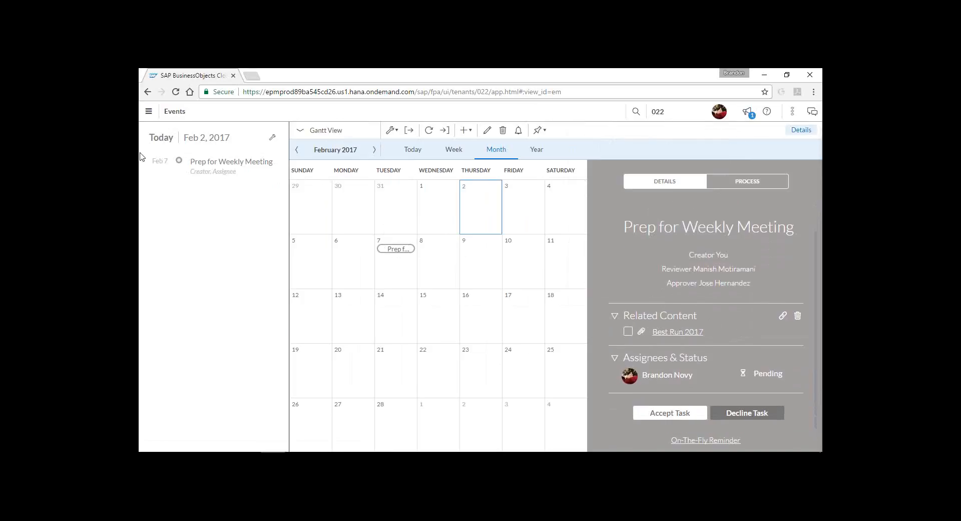
# Step: Return to the home page, view the active discussions and close them again
pyautogui.click(149, 111)
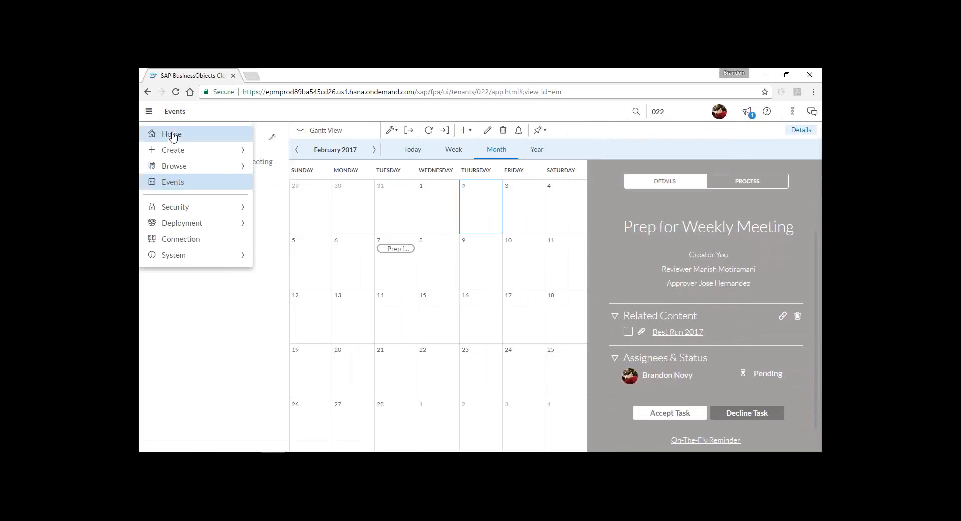
pyautogui.click(167, 133)
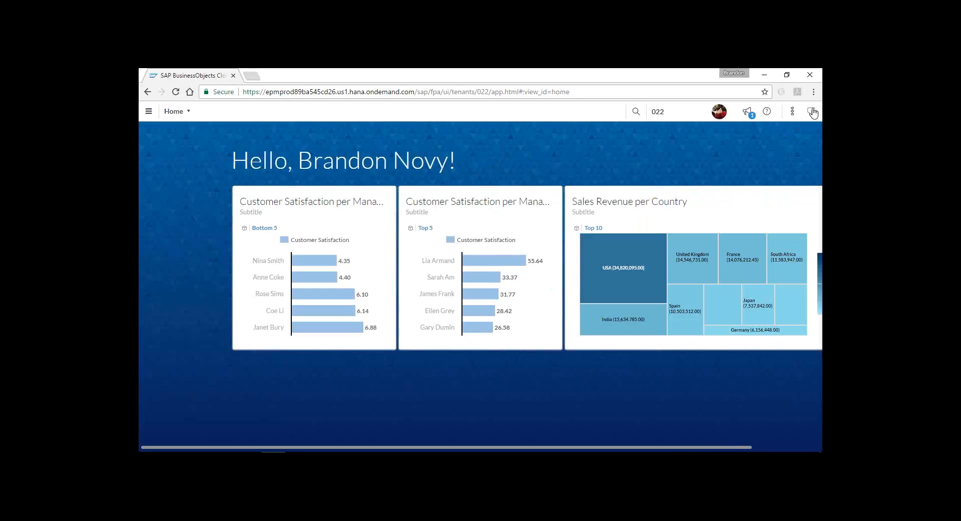
pyautogui.click(812, 112)
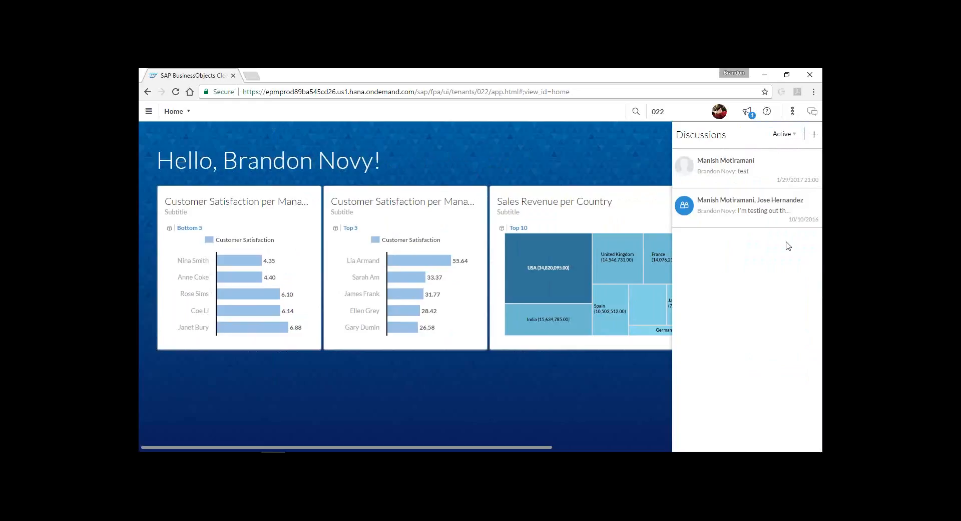
pyautogui.click(811, 113)
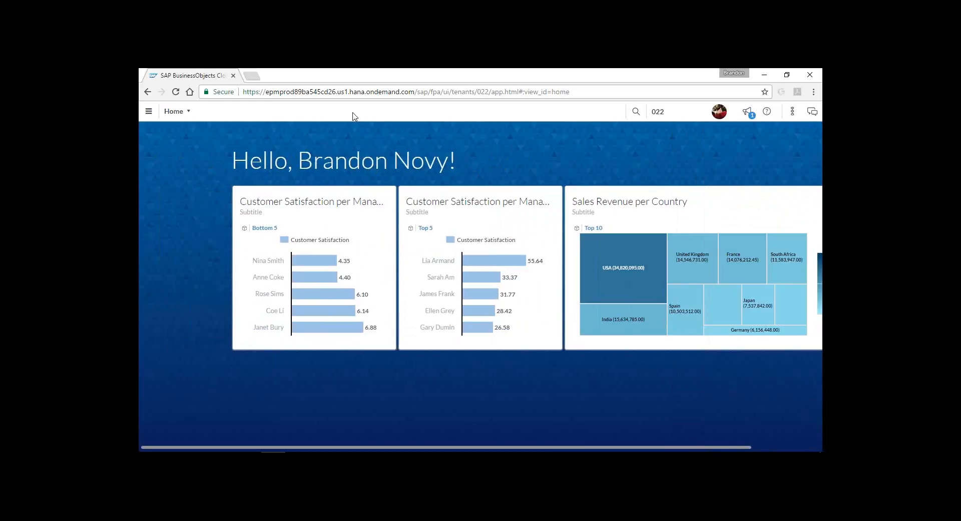
# Step: Look through the types of content that can be created and open the start page for a new currency conversion table
pyautogui.click(148, 113)
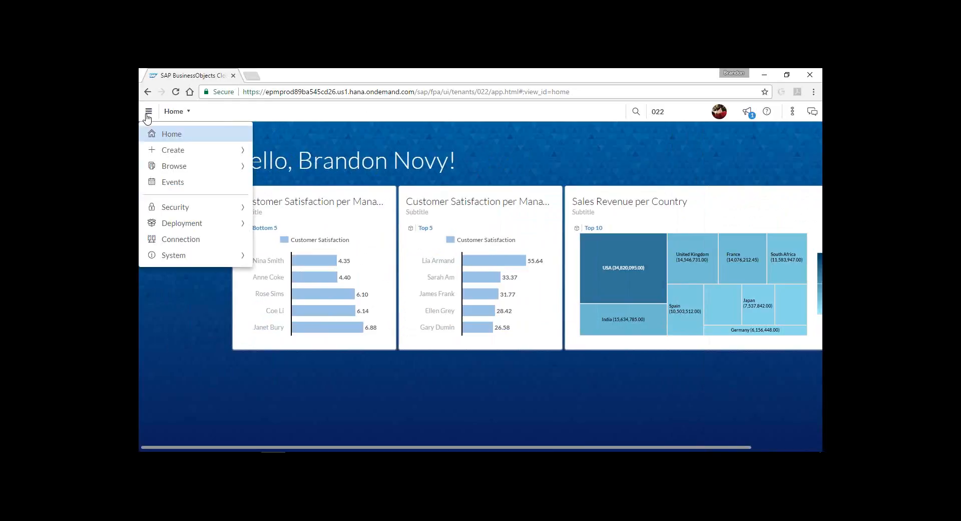
pyautogui.moveTo(180, 153)
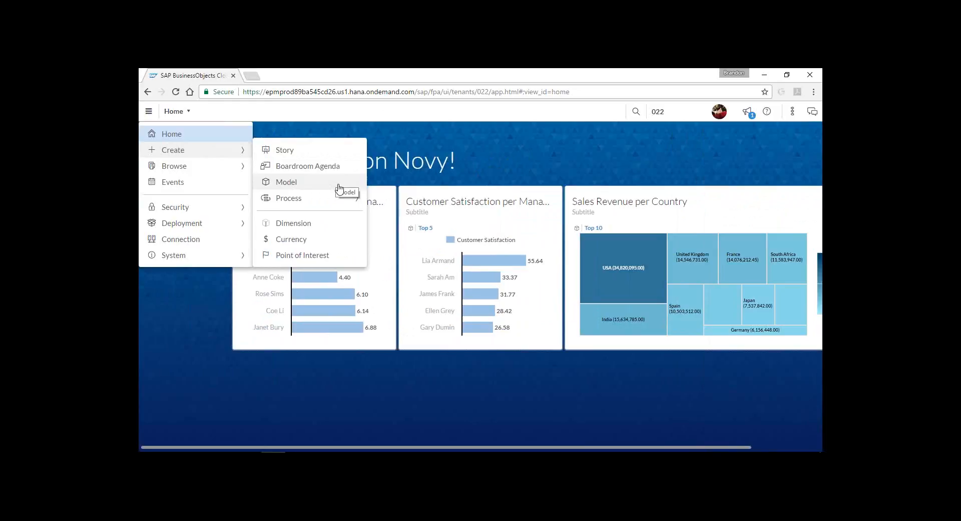
pyautogui.moveTo(327, 199)
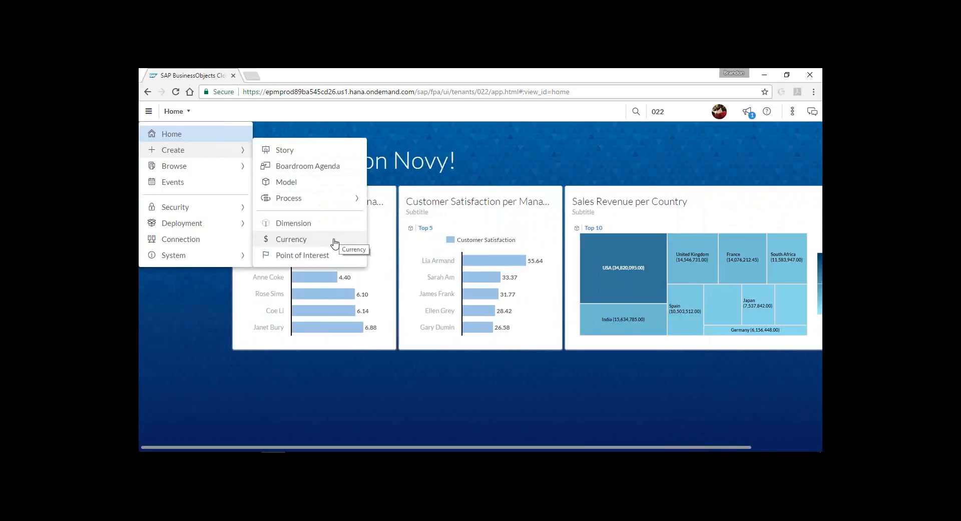
pyautogui.click(306, 240)
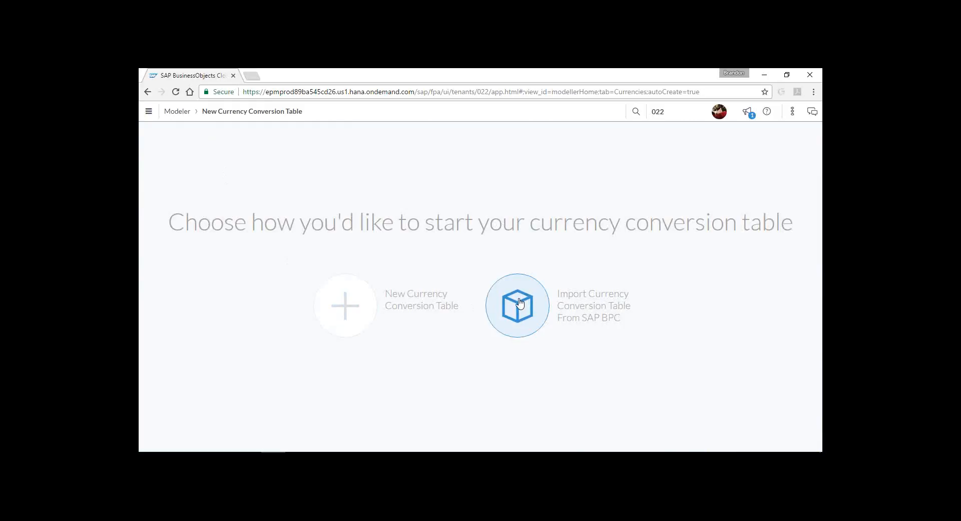
# Step: Review the security activities log and its download options, without downloading anything
pyautogui.click(150, 112)
pyautogui.moveTo(184, 154)
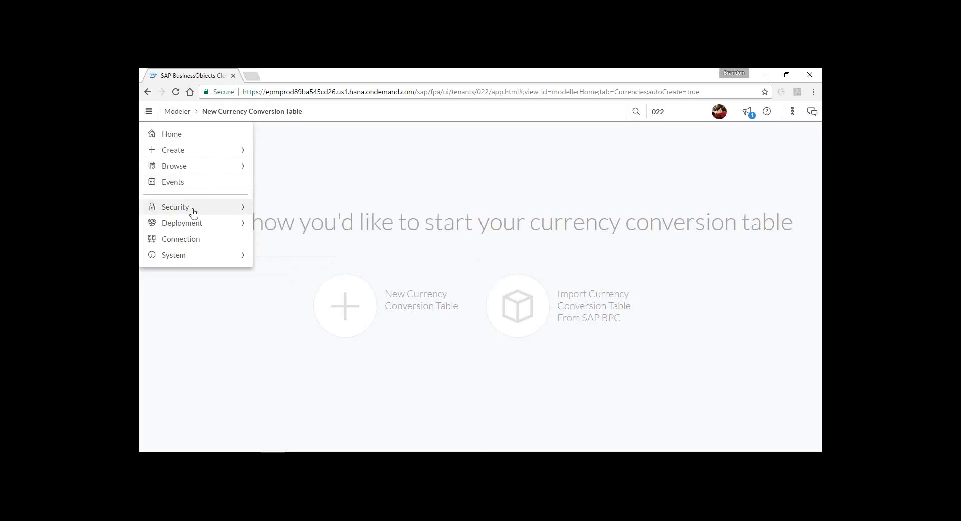
pyautogui.moveTo(190, 213)
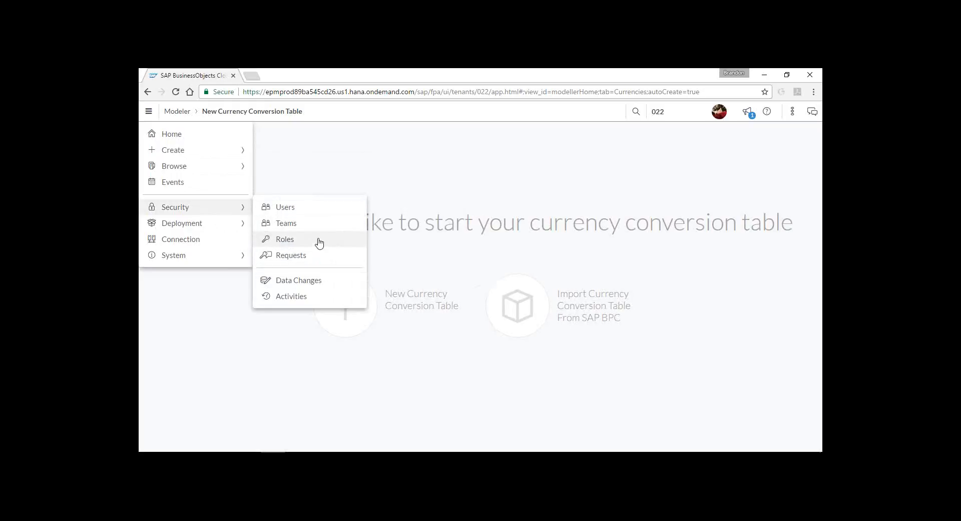
pyautogui.click(303, 299)
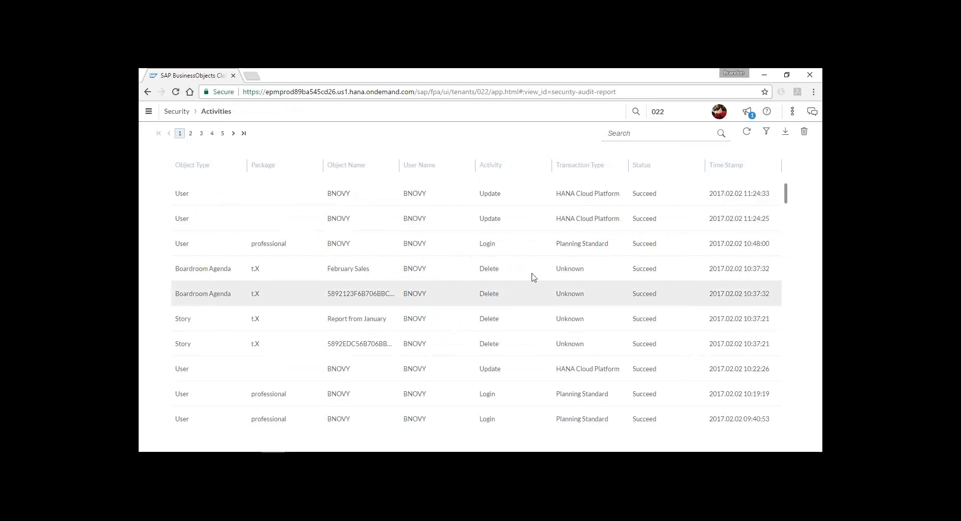
pyautogui.scroll(-10, 547, 295)
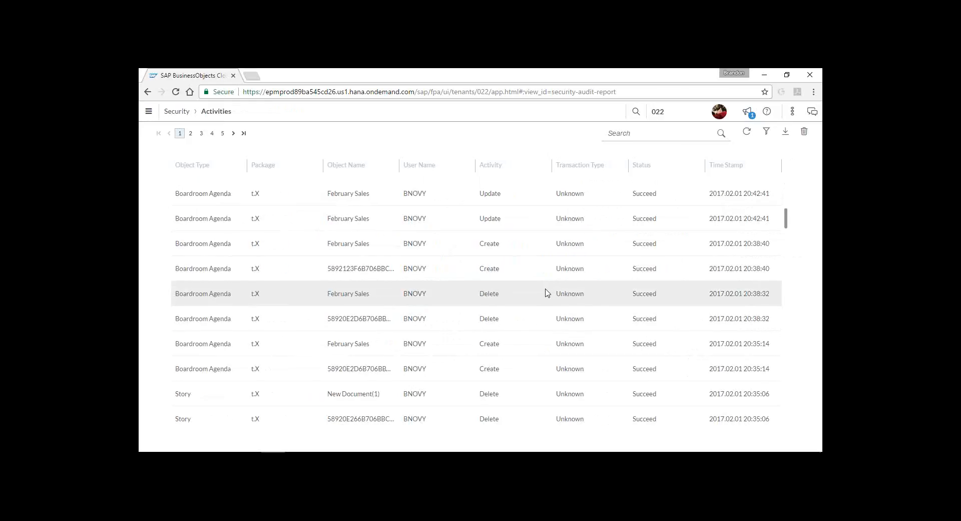
pyautogui.scroll(10, 536, 283)
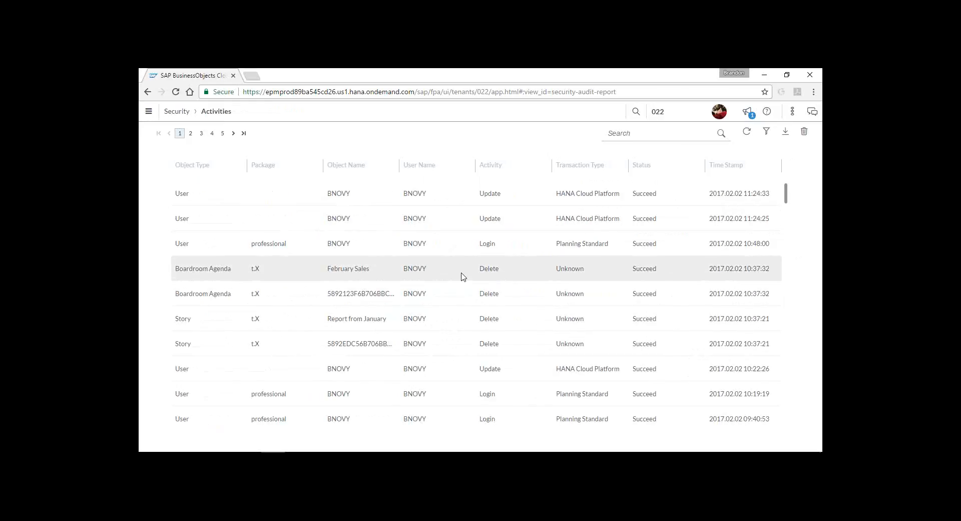
pyautogui.click(786, 133)
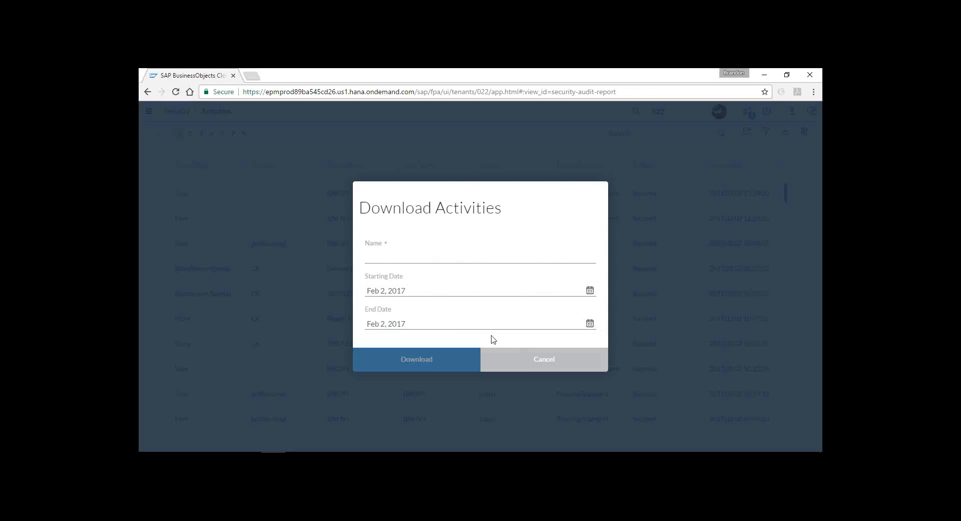
pyautogui.click(530, 361)
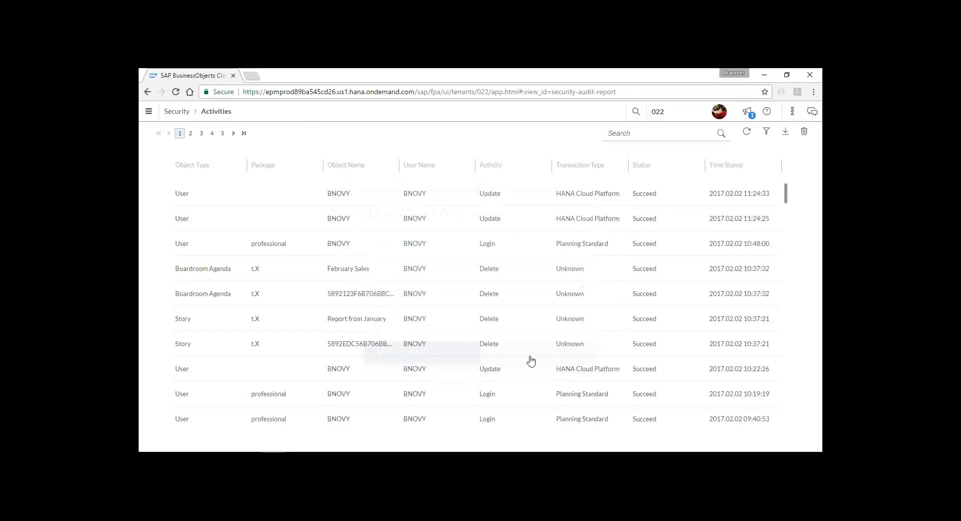
# Step: Go to the Connection area and view the import and live data connection types available for a new connection
pyautogui.click(149, 111)
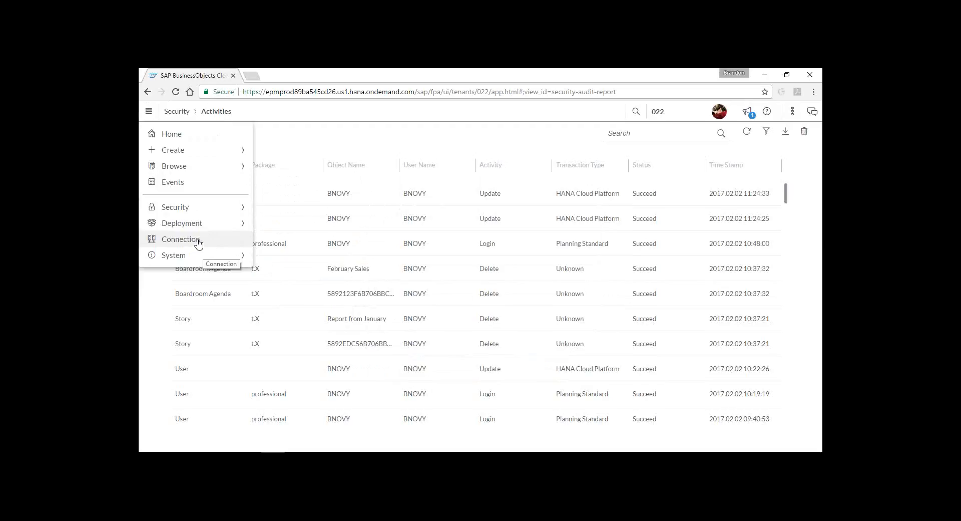
pyautogui.click(199, 243)
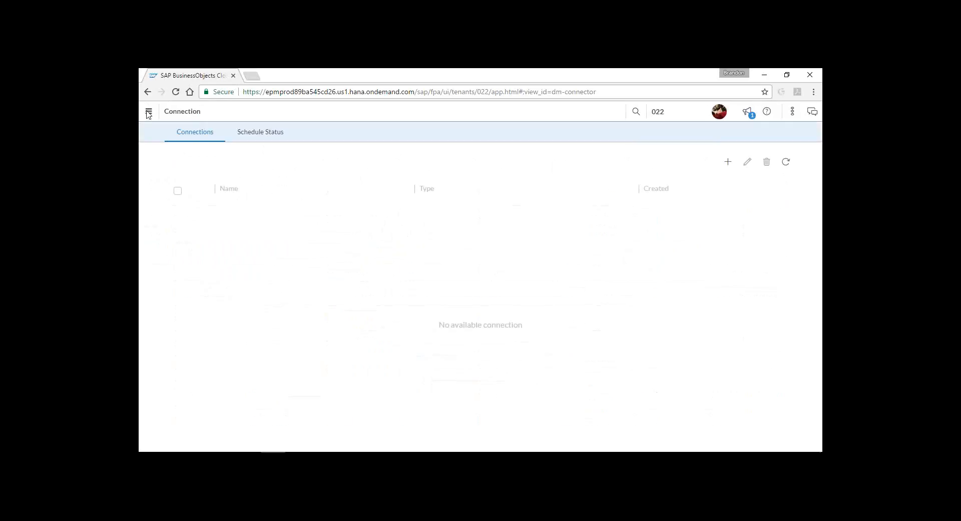
pyautogui.click(729, 162)
pyautogui.moveTo(715, 177)
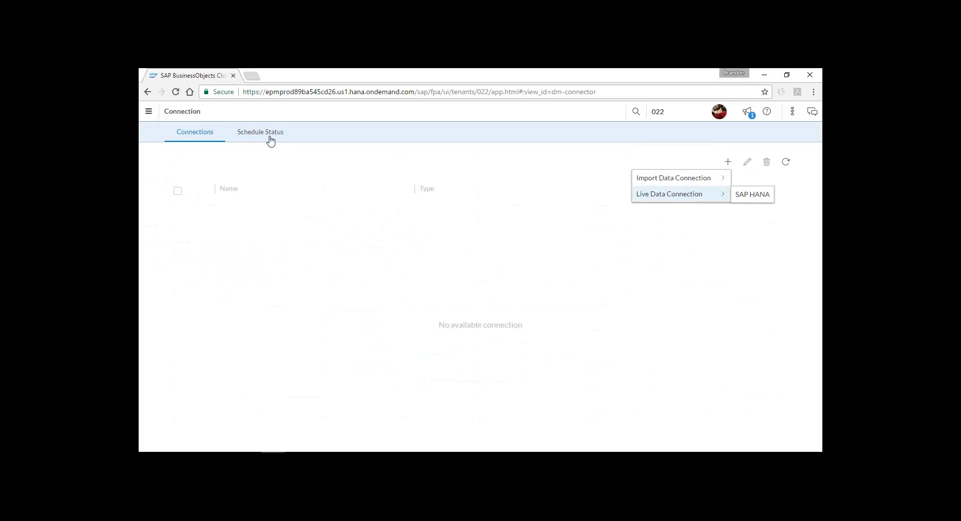
# Step: Open the system monitor and review the license overview, memory usage, usage by user and trace entries
pyautogui.click(149, 111)
pyautogui.moveTo(193, 258)
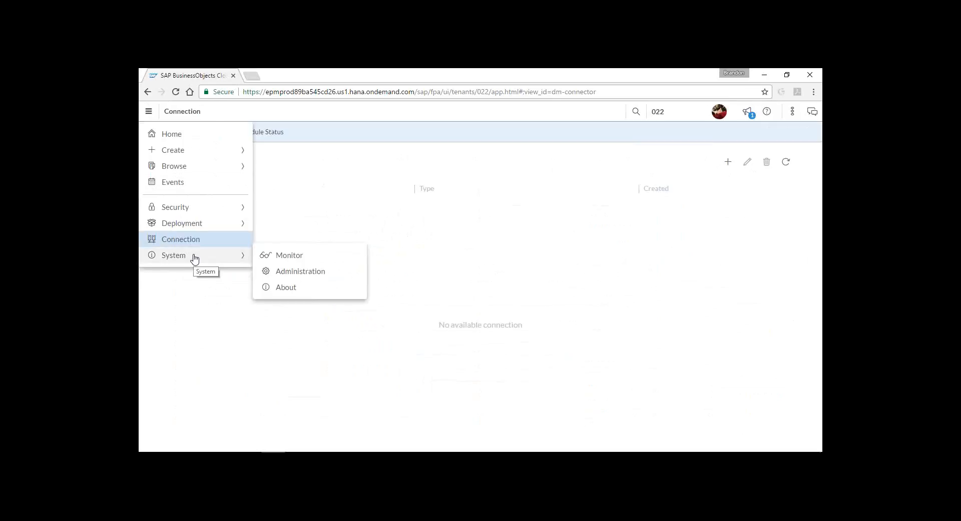
pyautogui.click(335, 257)
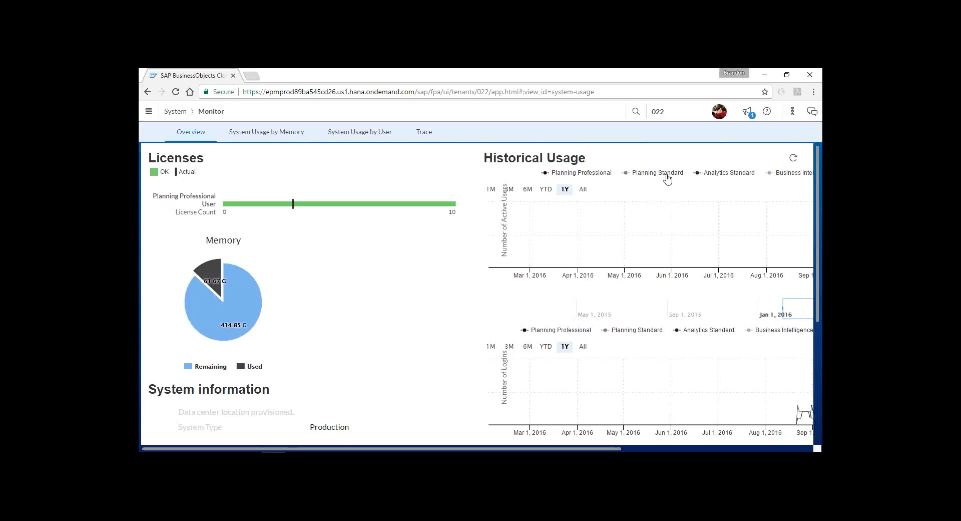
pyautogui.click(280, 133)
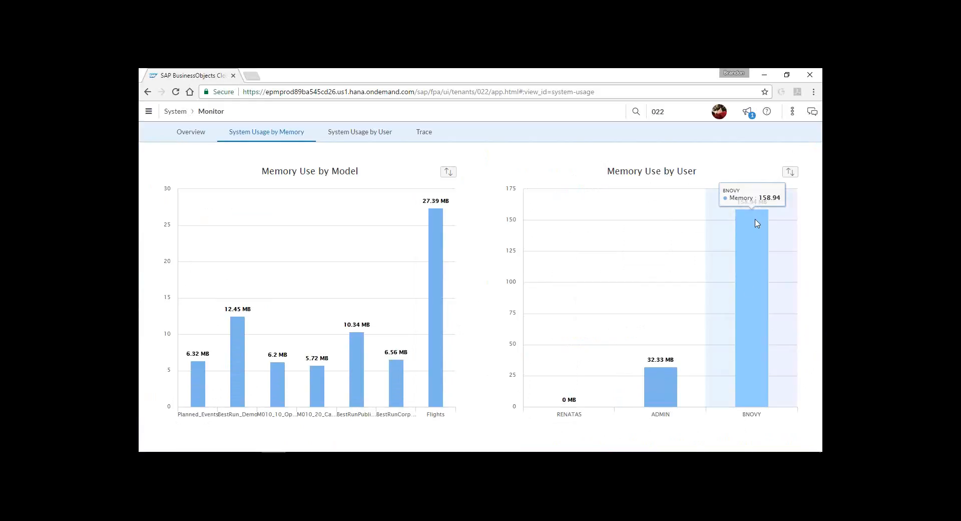
pyautogui.click(353, 133)
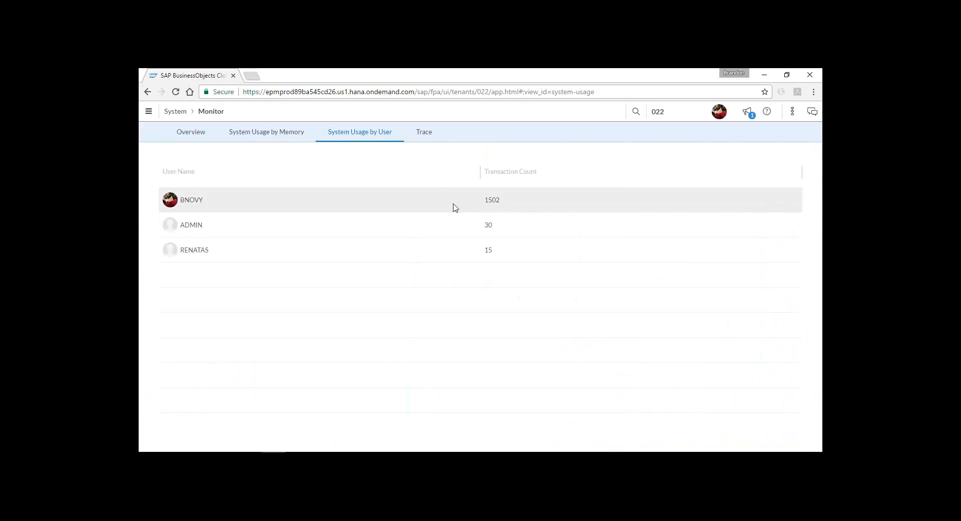
pyautogui.moveTo(455, 207)
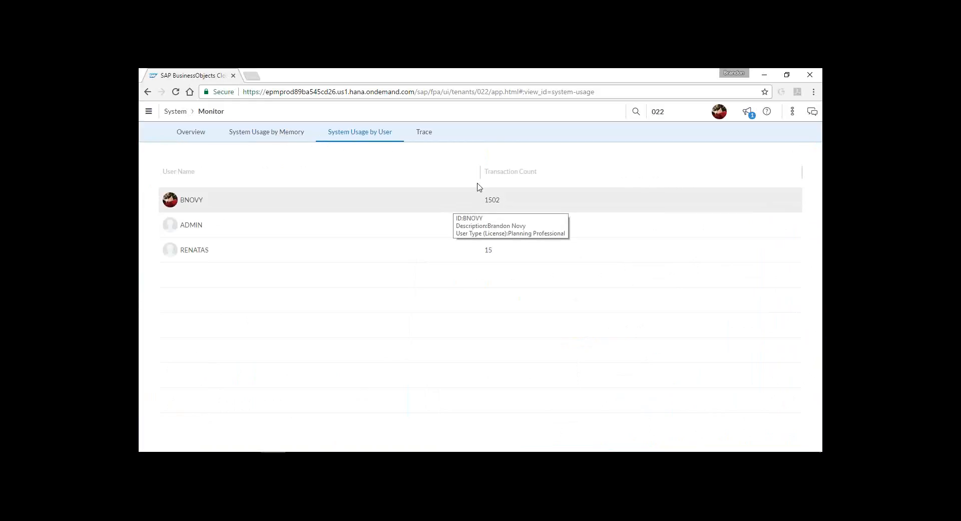
pyautogui.click(423, 135)
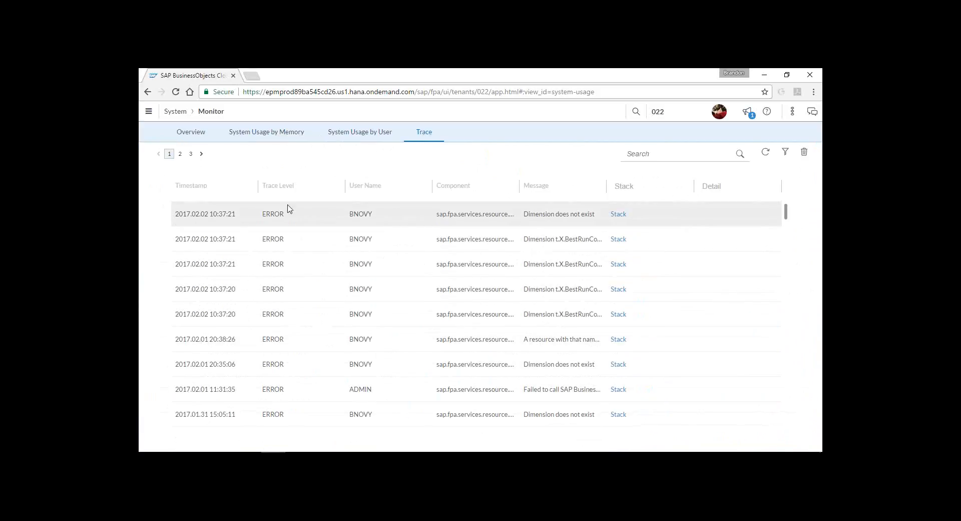
# Step: Create a new story from the Report template
pyautogui.click(148, 112)
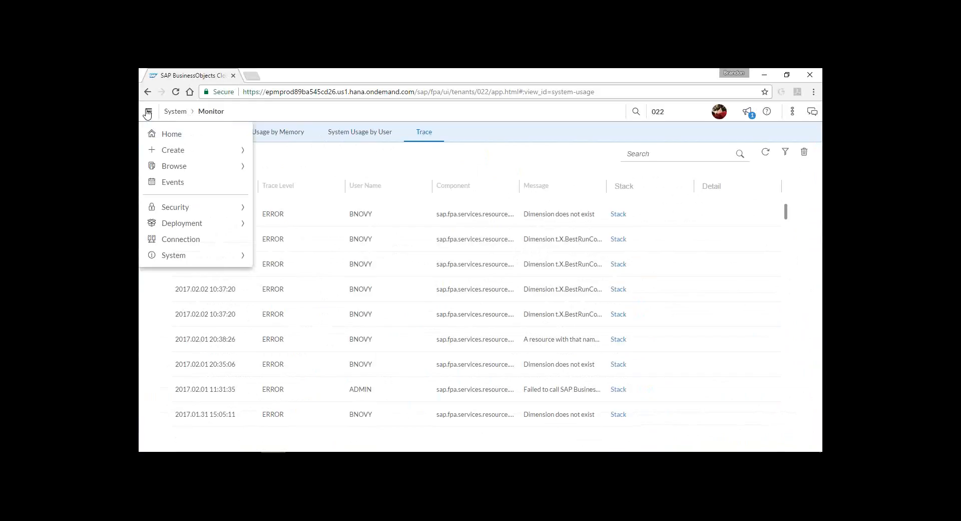
pyautogui.moveTo(174, 154)
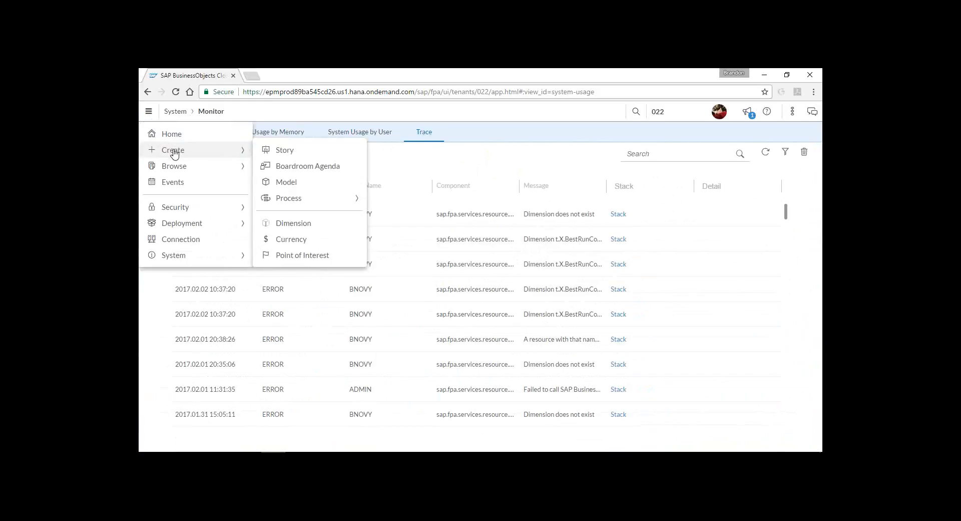
pyautogui.click(315, 157)
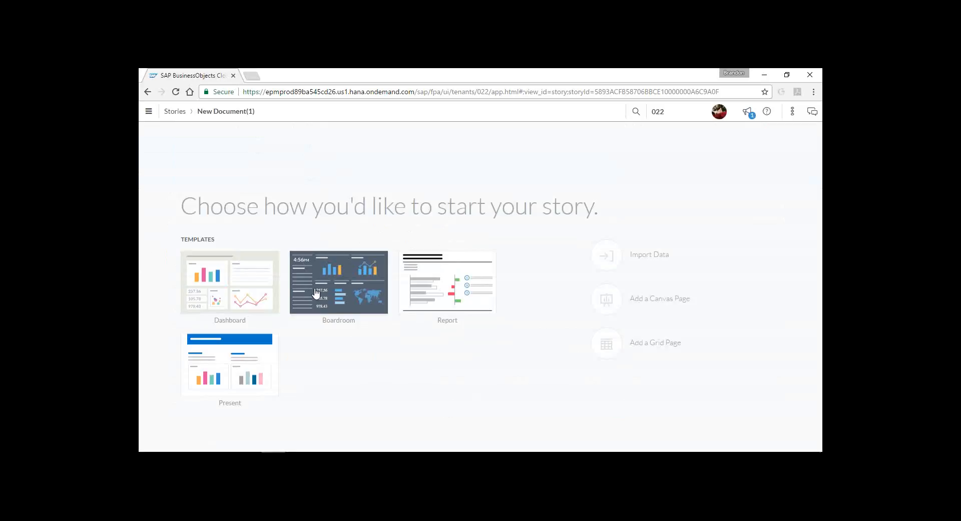
pyautogui.click(420, 291)
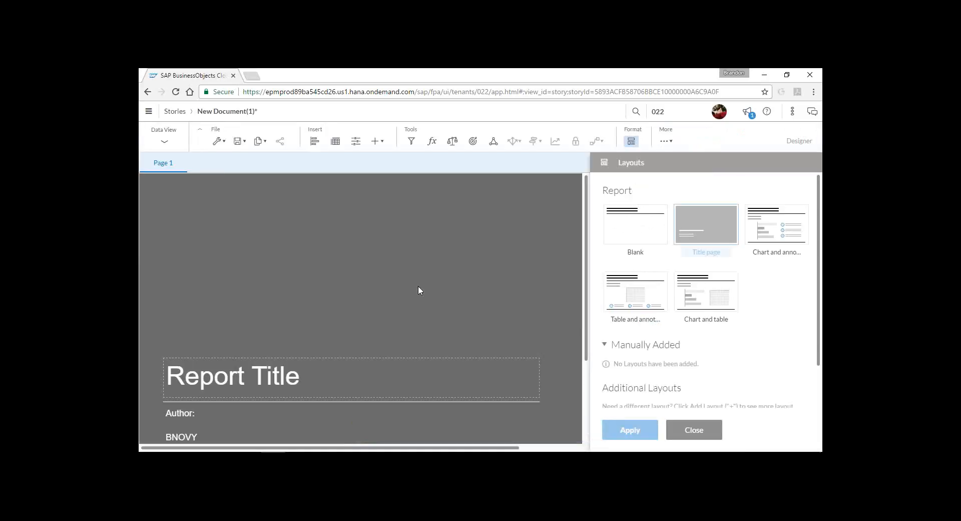
# Step: Replace the report title placeholder on the title page with "January Sales"
pyautogui.click(297, 376)
pyautogui.click(282, 378)
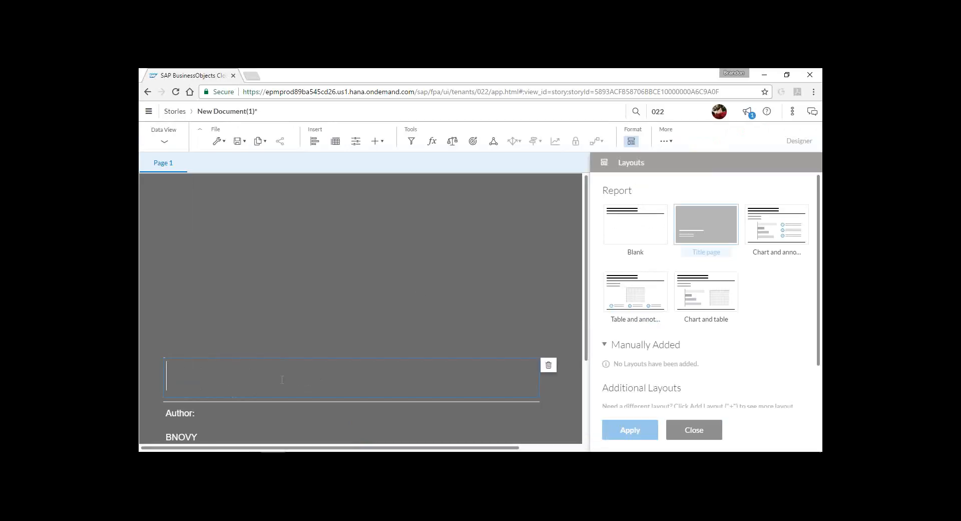
pyautogui.write('January Sales')
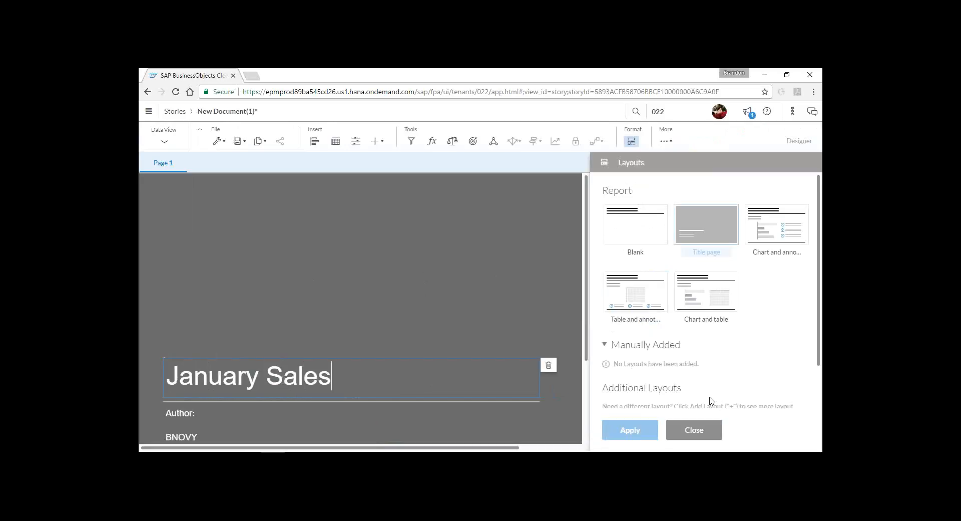
# Step: Add a canvas page to the story after the title page
pyautogui.moveTo(201, 165)
pyautogui.click(203, 167)
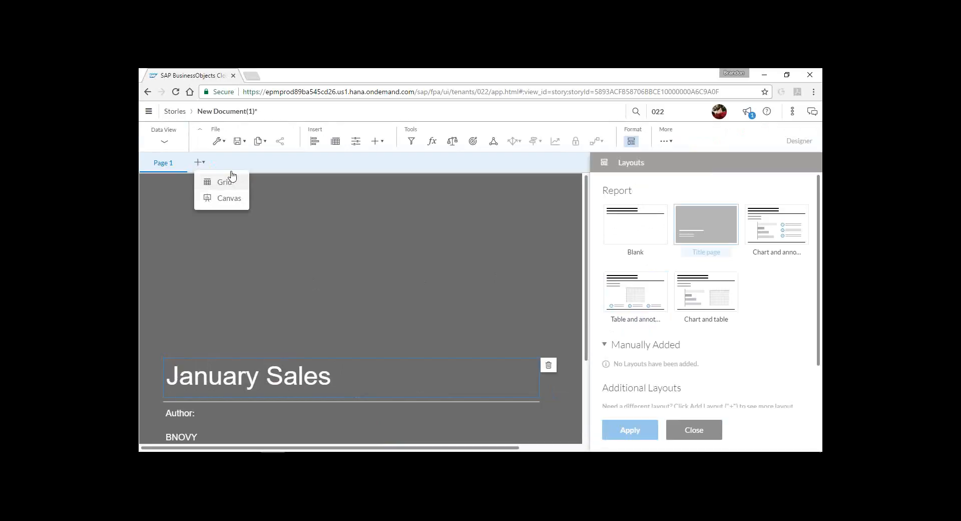
pyautogui.click(228, 199)
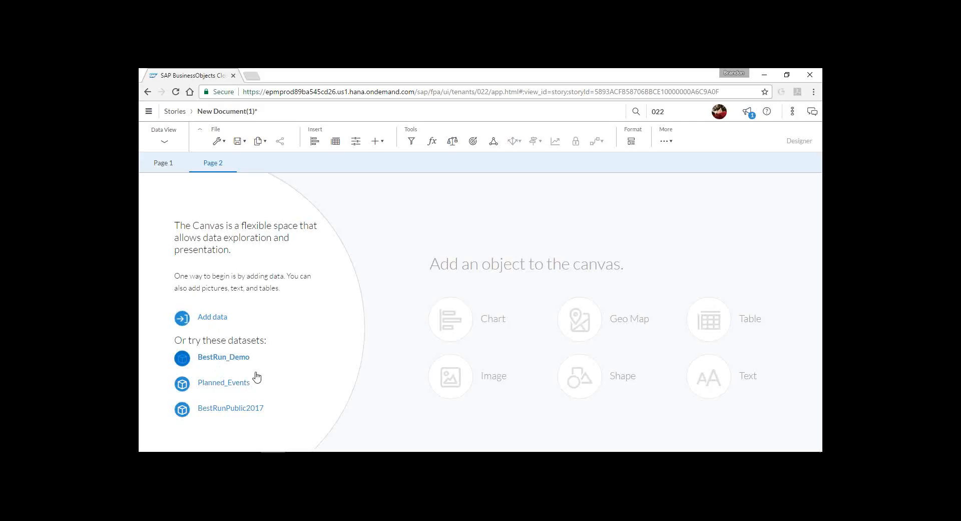
# Step: Look over the existing models as a data source, but import the file BestRunCorp_All.xlsx from the Desktop into the story instead
pyautogui.click(219, 319)
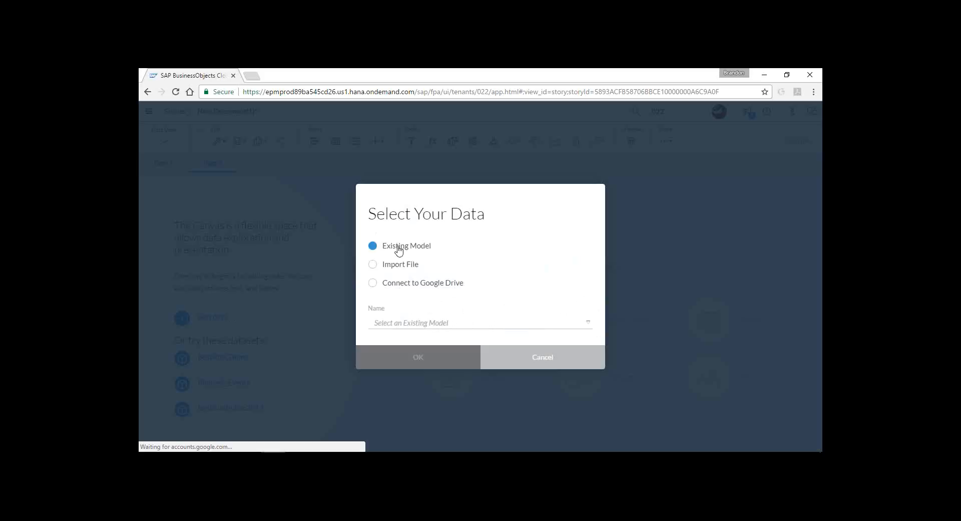
pyautogui.click(418, 323)
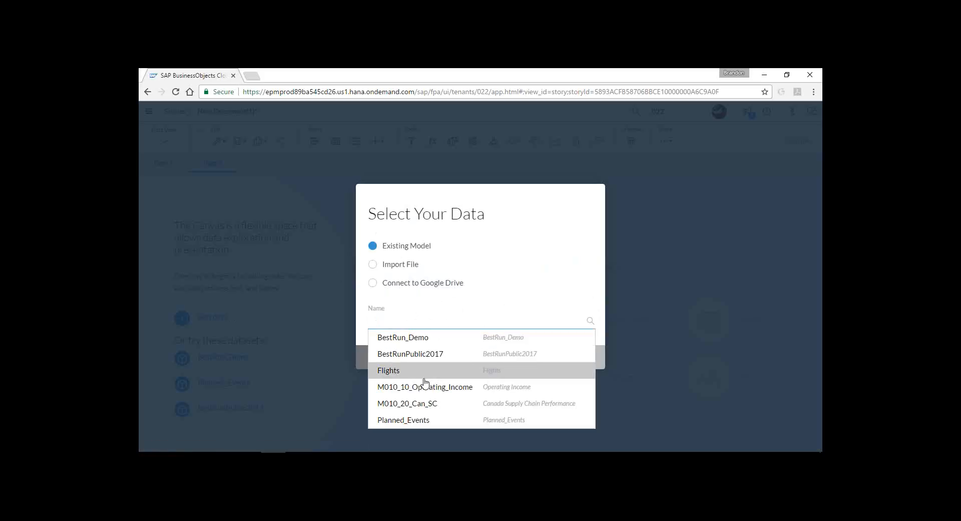
pyautogui.click(398, 265)
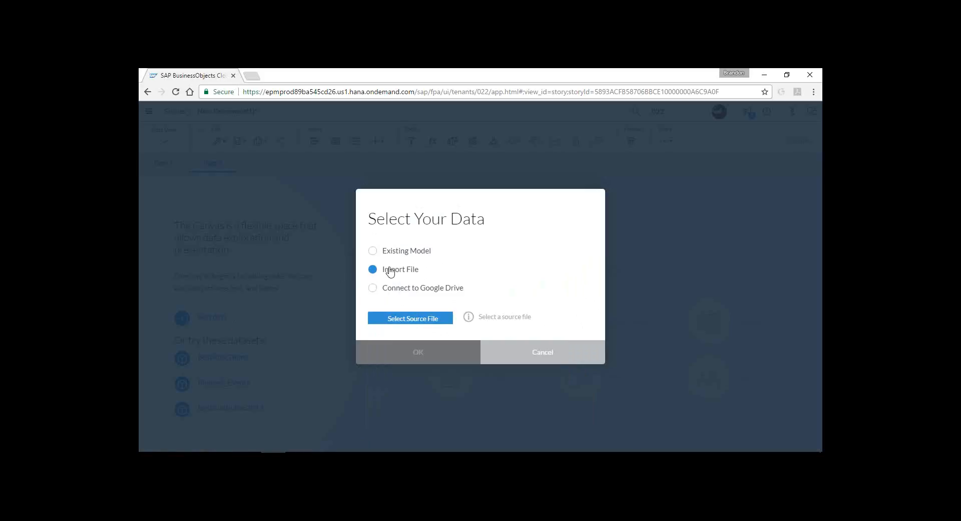
pyautogui.click(412, 321)
pyautogui.click(299, 170)
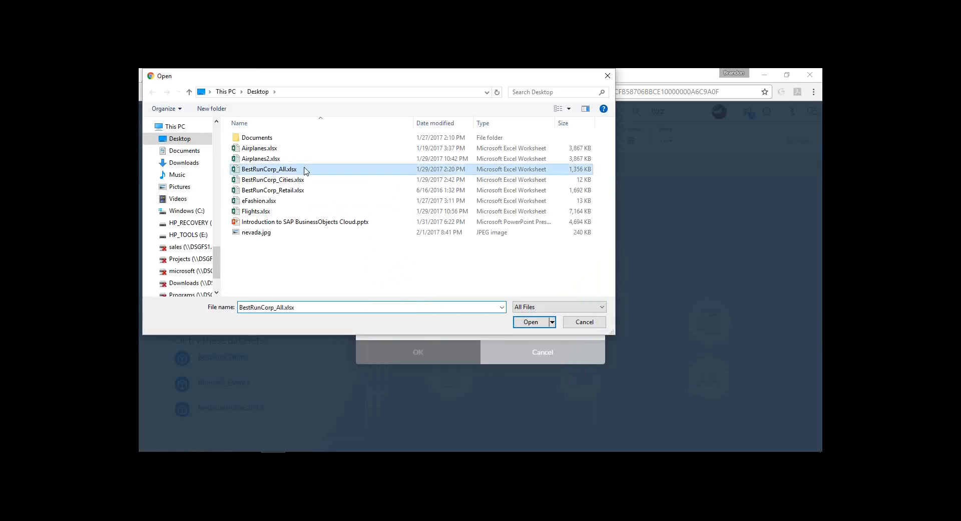
pyautogui.click(534, 323)
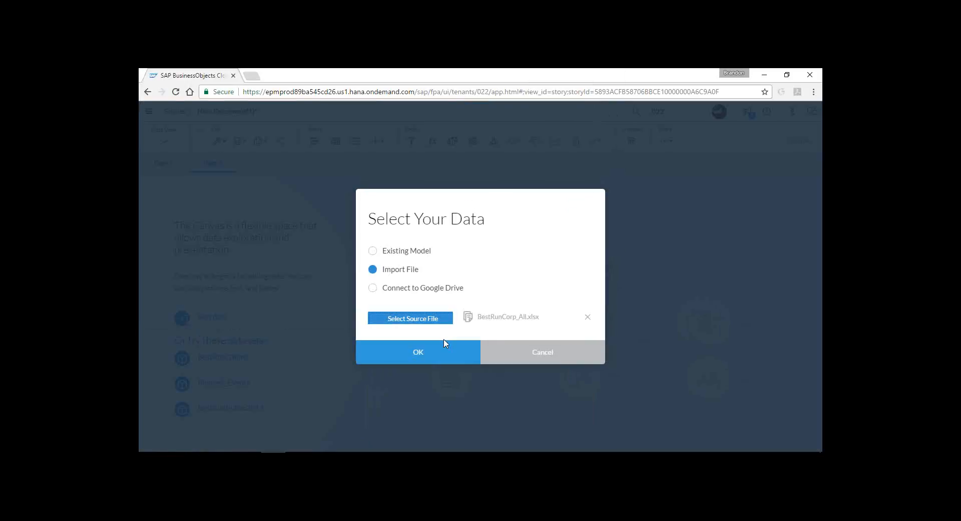
pyautogui.click(440, 355)
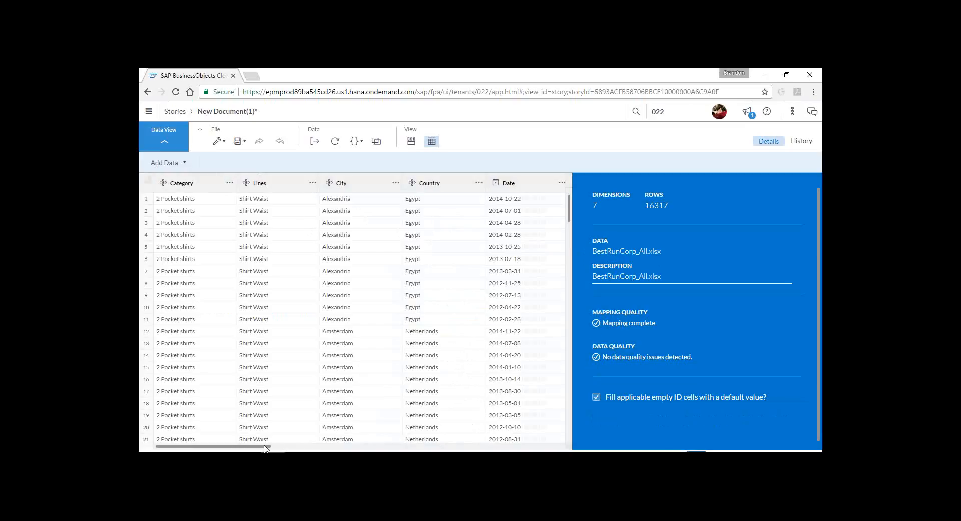
# Step: Add a parent-child hierarchy attribute to the City dimension with Country as the parent
pyautogui.moveTo(263, 447)
pyautogui.mouseDown()
pyautogui.moveTo(464, 448)
pyautogui.moveTo(269, 448)
pyautogui.mouseUp()
pyautogui.click(360, 188)
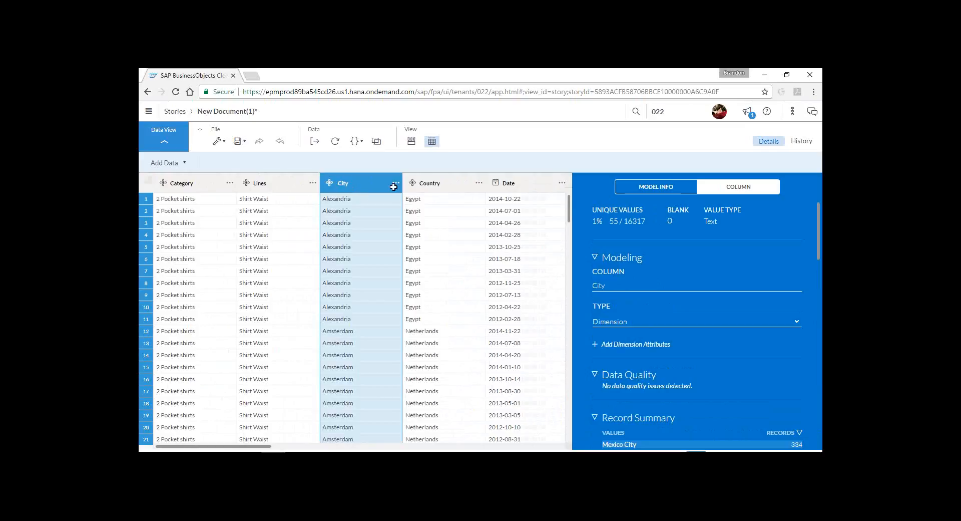
pyautogui.click(617, 345)
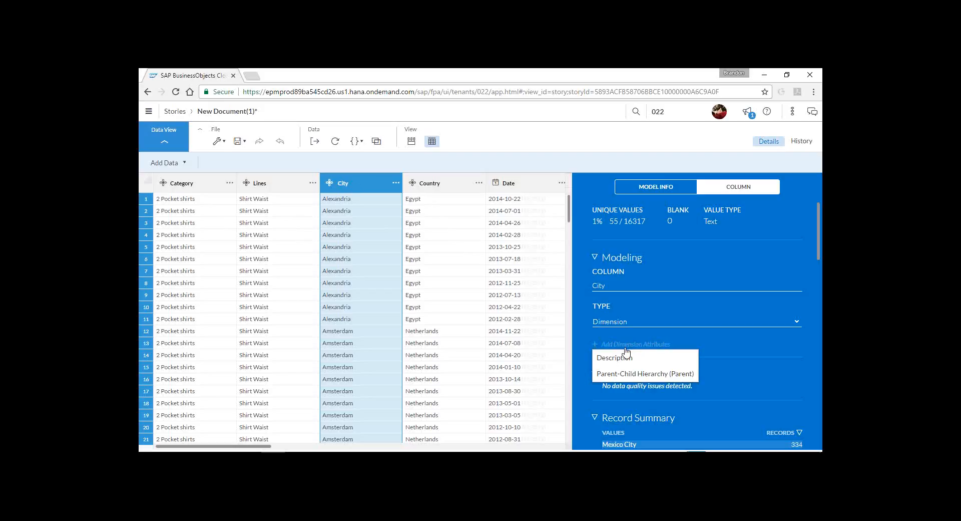
pyautogui.click(639, 375)
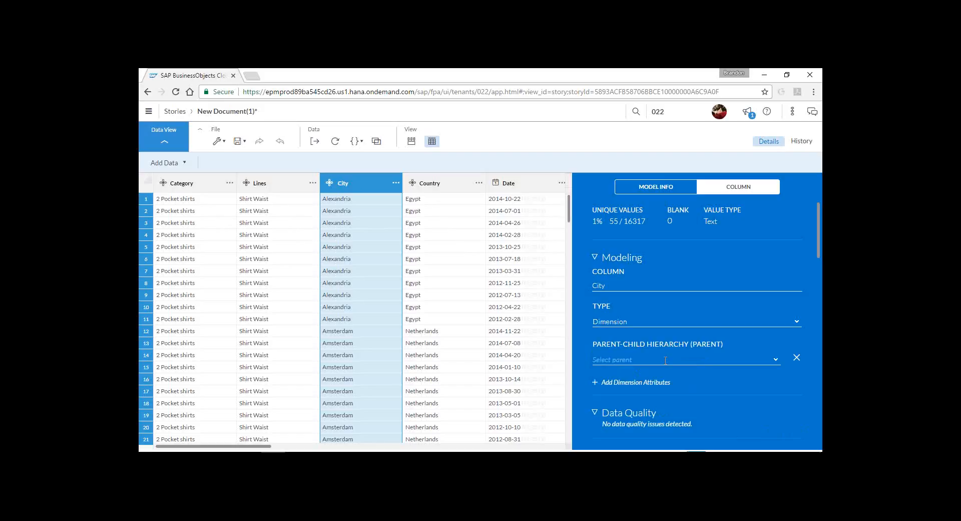
pyautogui.click(665, 360)
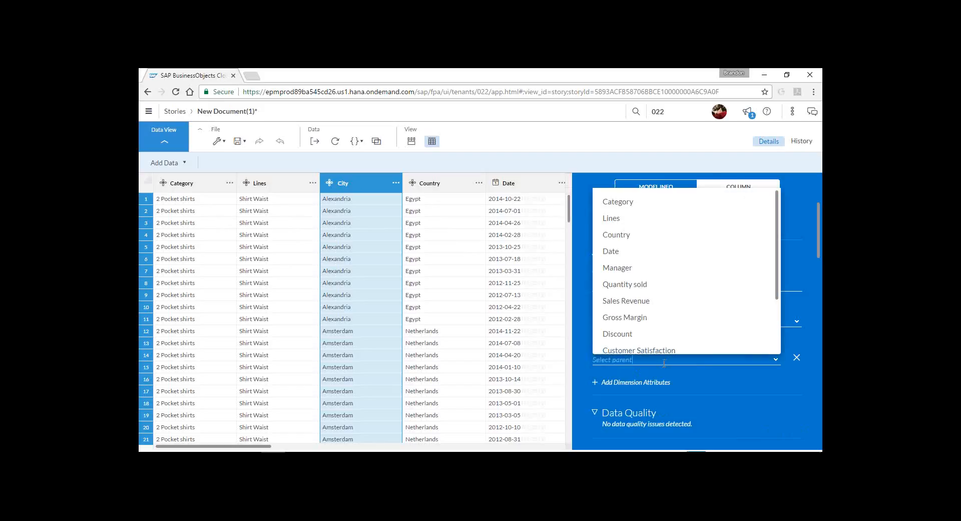
pyautogui.click(633, 234)
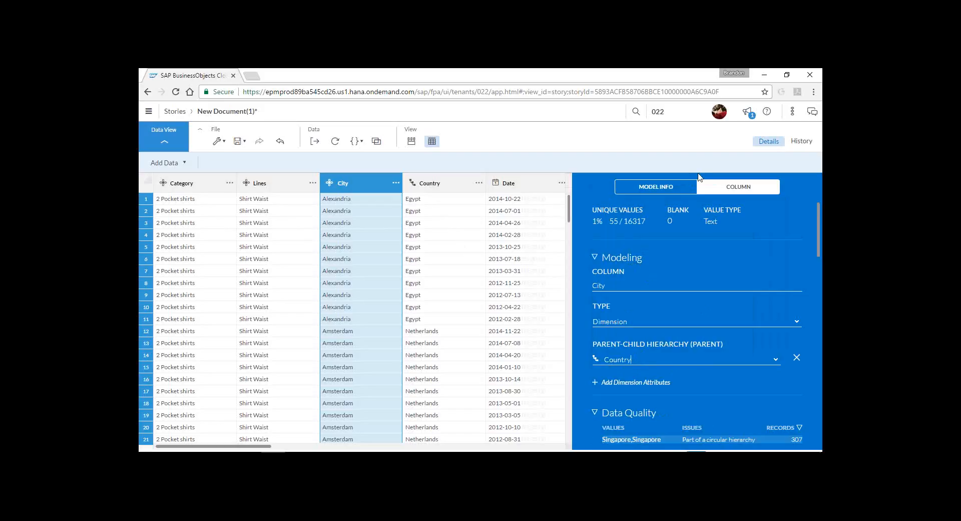
# Step: Check the data quality issues of the City and Country columns and sort Country's record summary by value
pyautogui.scroll(-1, 710, 258)
pyautogui.scroll(-3, 711, 258)
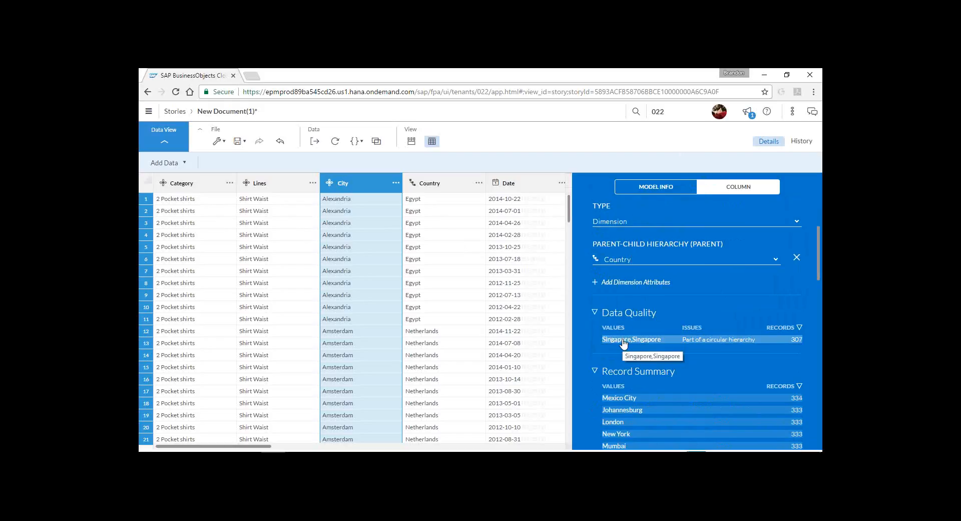
pyautogui.click(447, 189)
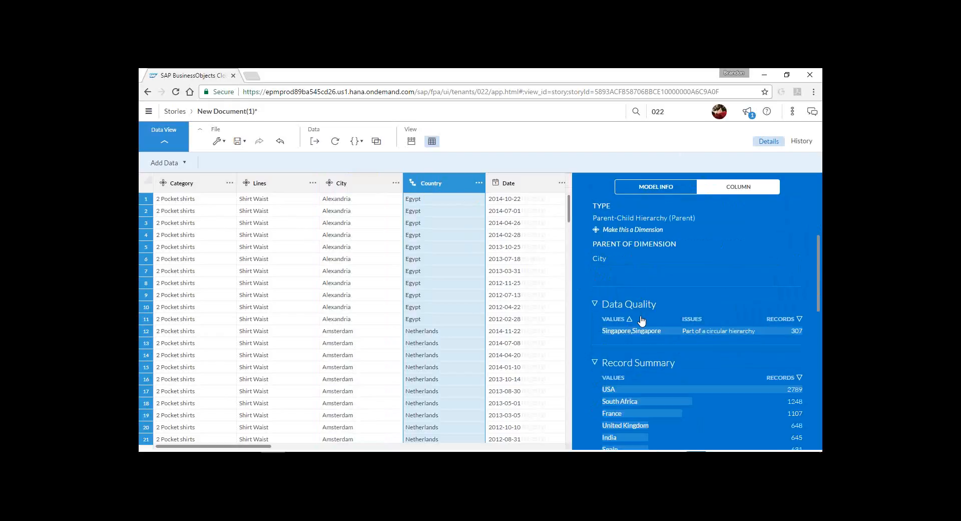
pyautogui.scroll(-1, 642, 316)
pyautogui.click(623, 315)
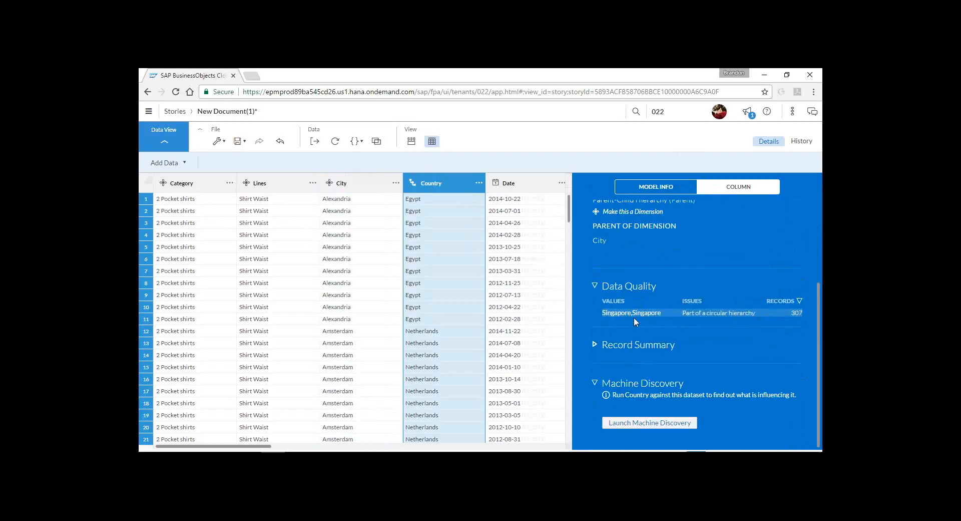
pyautogui.click(596, 344)
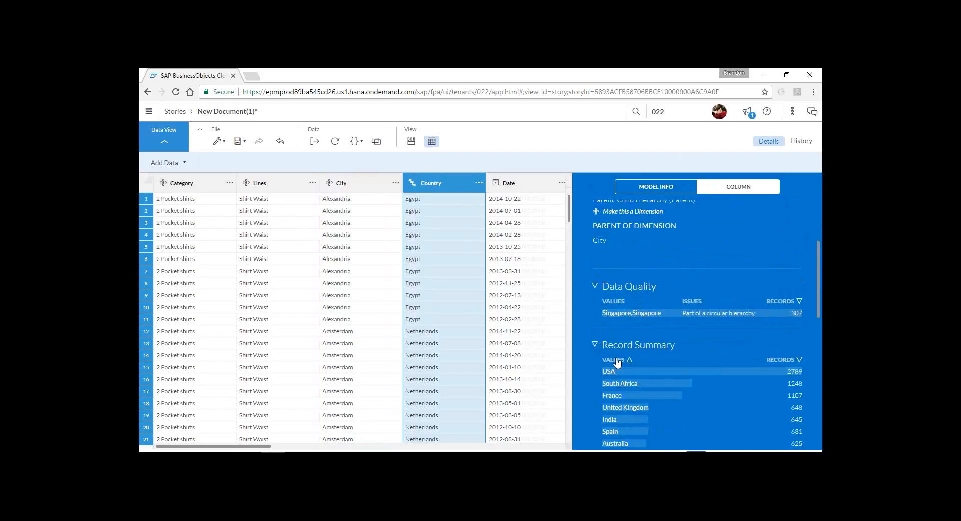
pyautogui.click(620, 361)
# Step: Replace the value Singapore in the Country column with "Republic of Singapore"
pyautogui.scroll(-5, 649, 353)
pyautogui.scroll(-1, 630, 356)
pyautogui.click(617, 386)
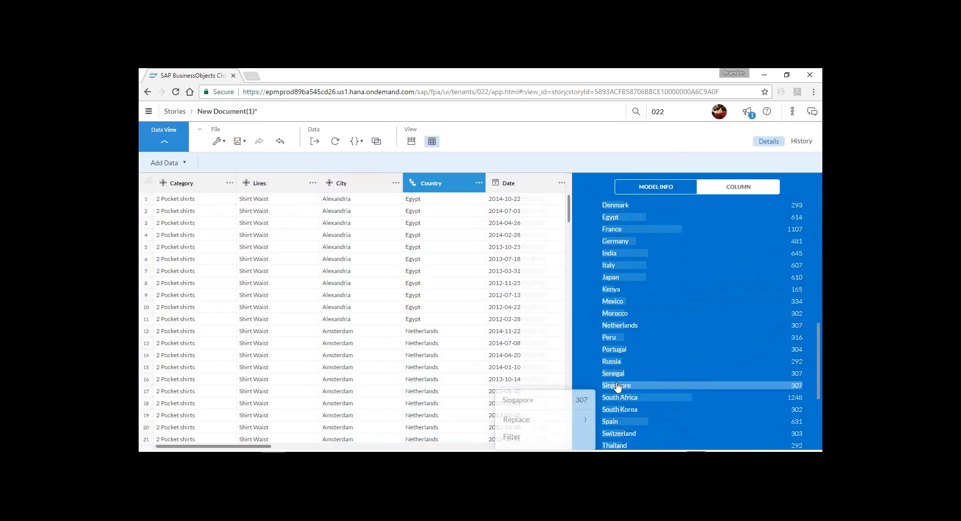
pyautogui.click(539, 423)
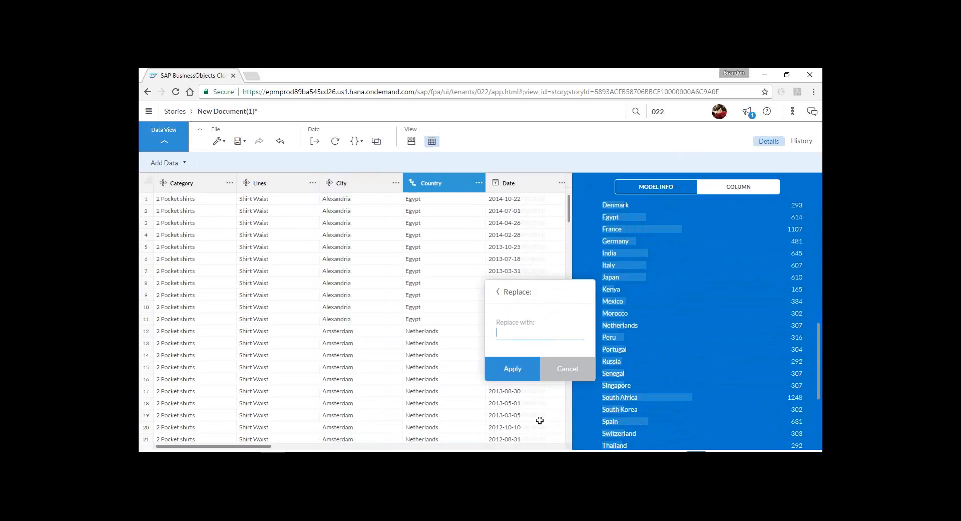
pyautogui.write('Republic of Singapore')
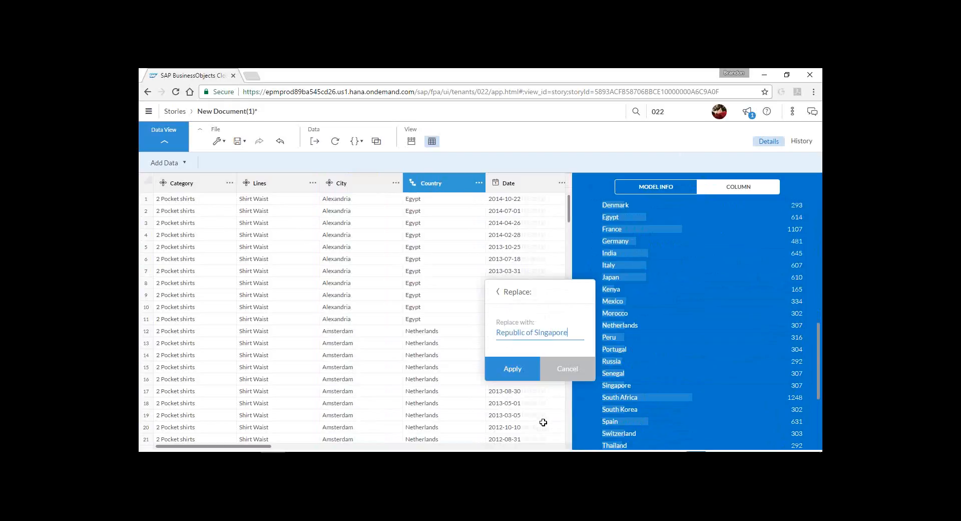
pyautogui.click(520, 374)
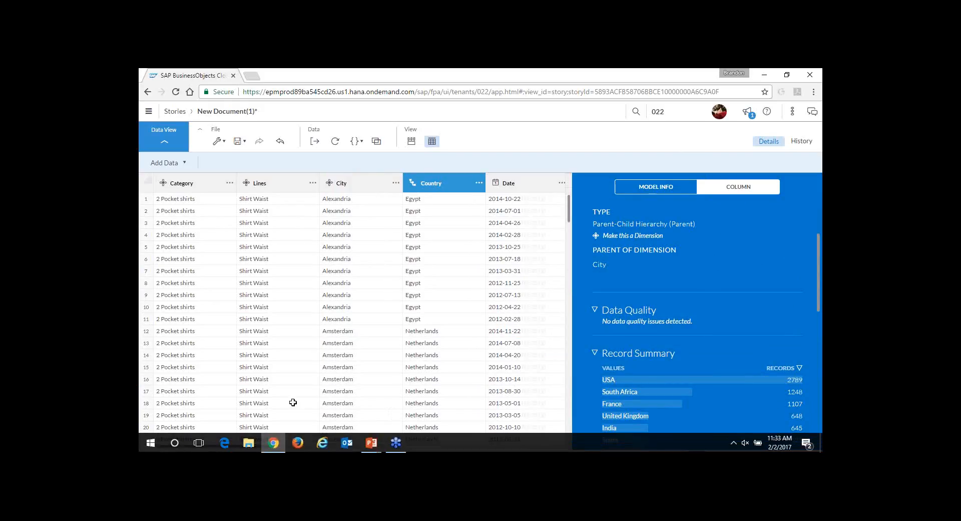
# Step: Turn on Enhance Date for the Date column and view the measure columns beyond it
pyautogui.moveTo(263, 449); pyautogui.dragTo(325, 449)
pyautogui.click(323, 185)
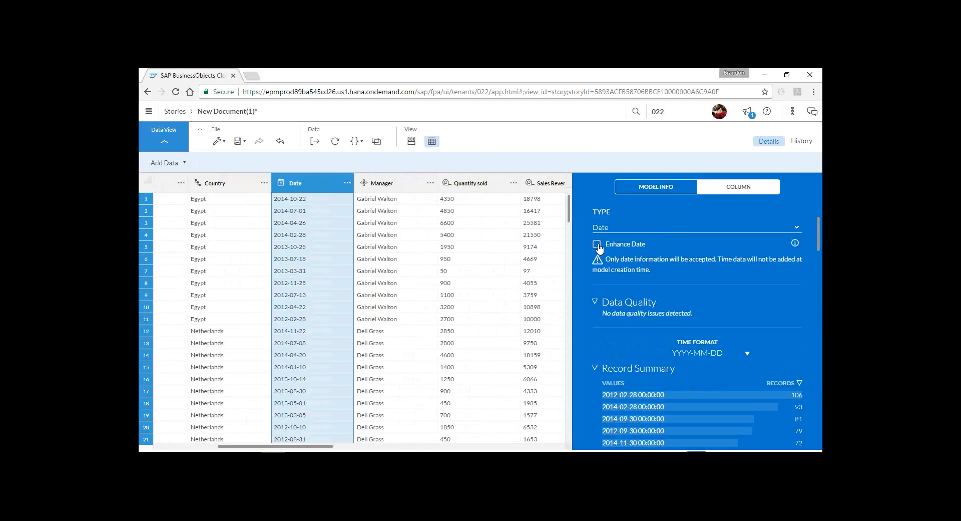
pyautogui.click(595, 246)
pyautogui.moveTo(325, 449); pyautogui.dragTo(380, 449)
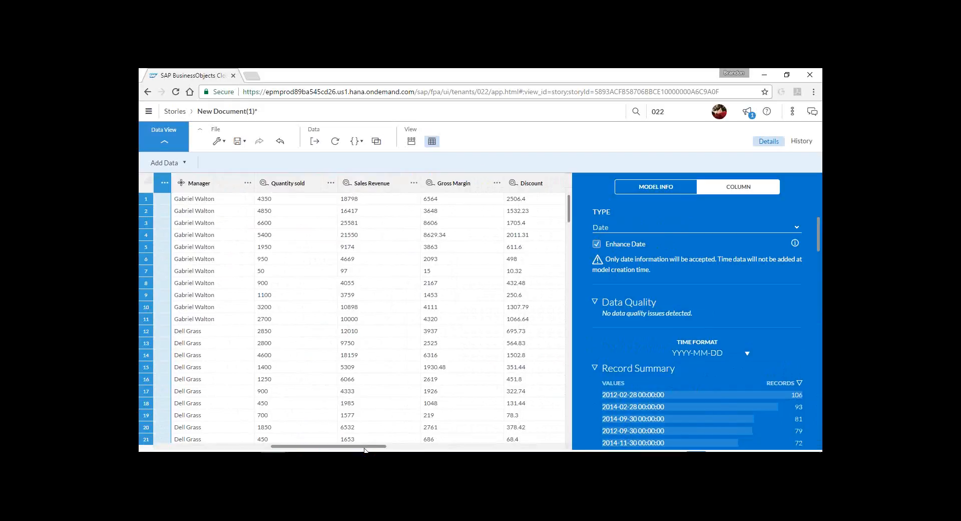
# Step: Start a coordinate-based location dimension from the City column, named Geography, with City as tooltip text and location identifier
pyautogui.moveTo(364, 443); pyautogui.dragTo(500, 449)
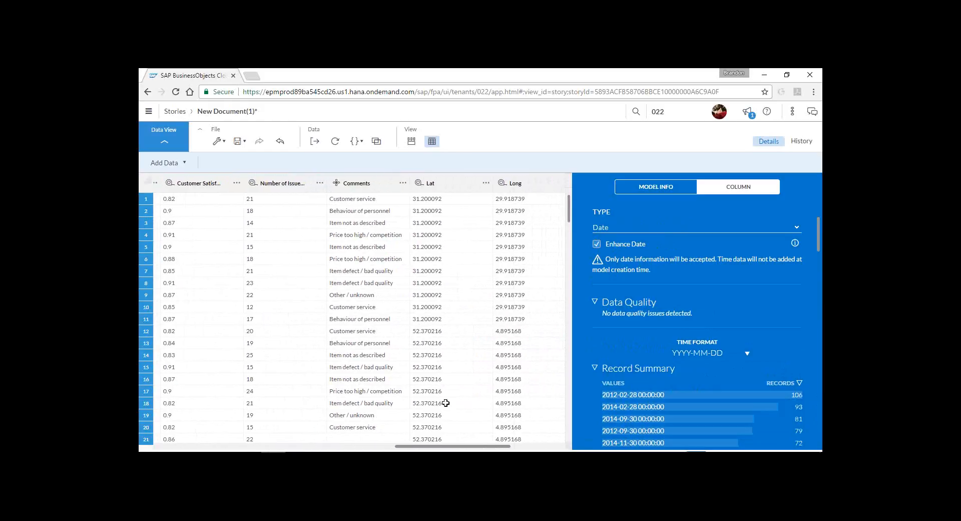
pyautogui.moveTo(451, 448); pyautogui.dragTo(211, 449)
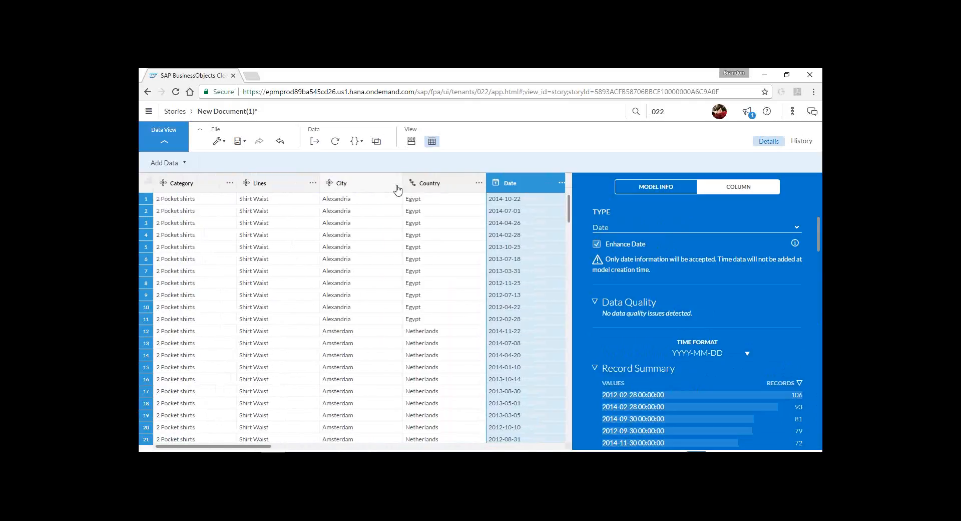
pyautogui.click(396, 183)
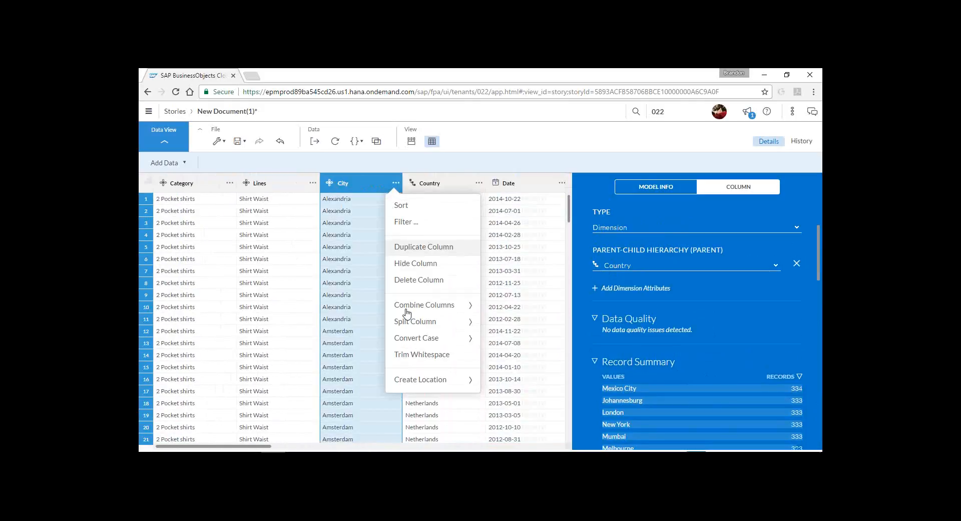
pyautogui.click(445, 383)
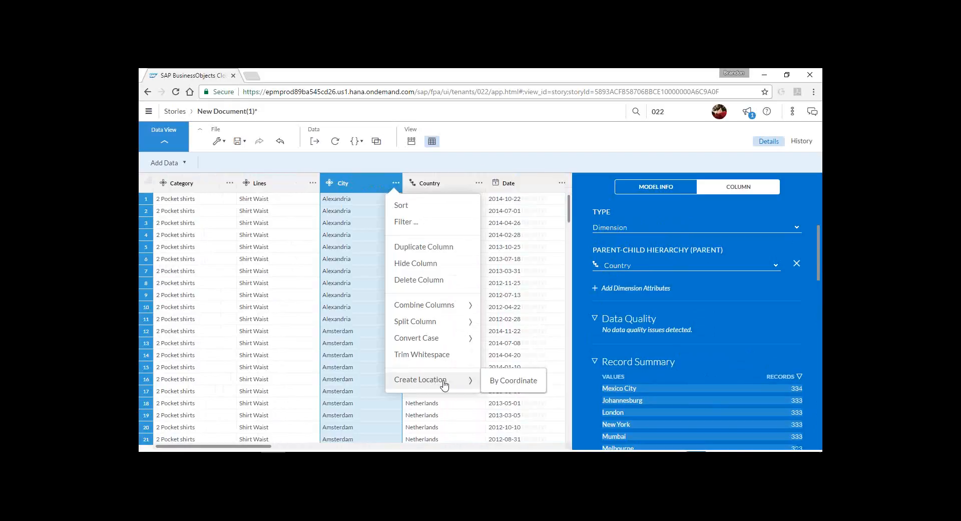
pyautogui.click(528, 387)
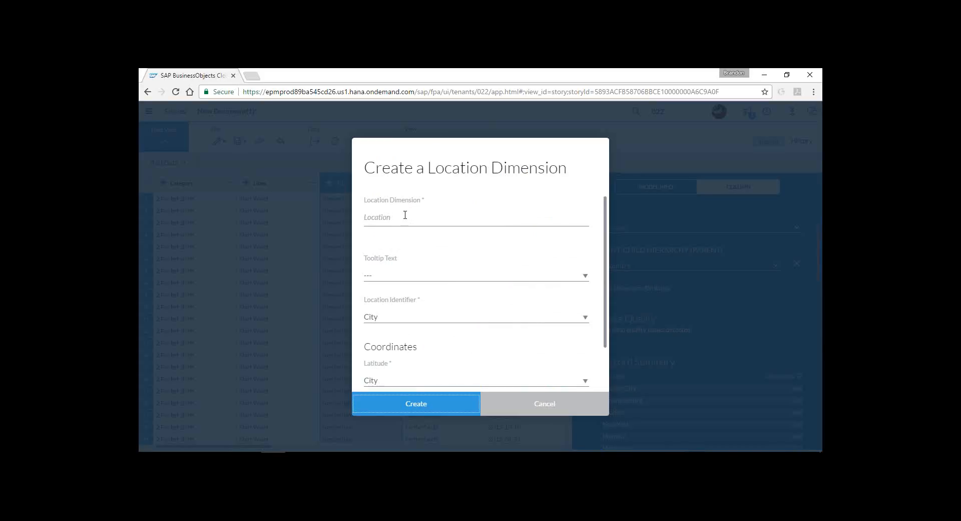
pyautogui.click(405, 216)
pyautogui.write('Geography')
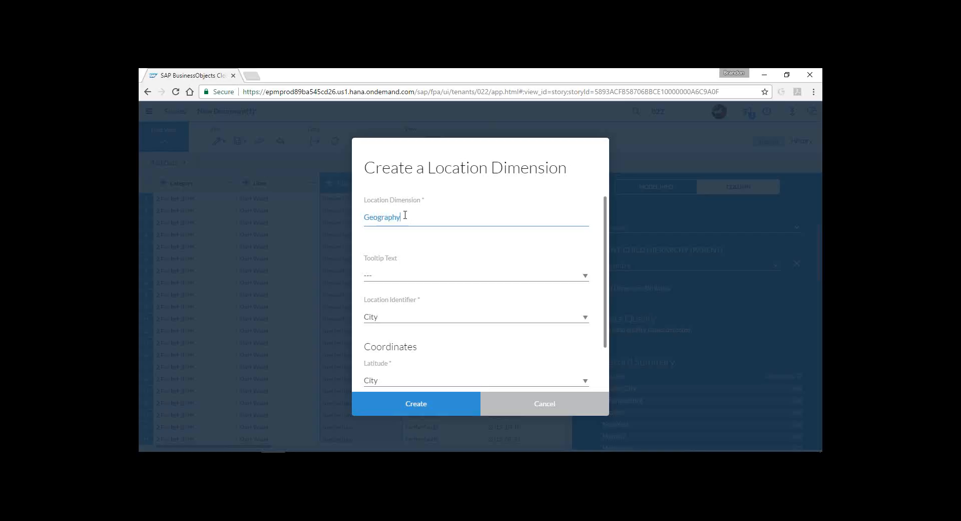
pyautogui.click(424, 273)
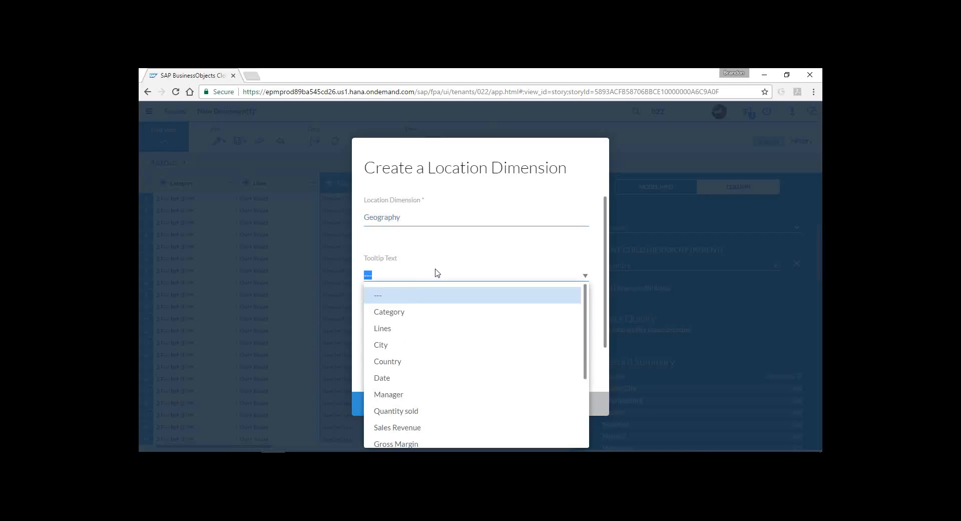
pyautogui.click(388, 346)
pyautogui.click(395, 317)
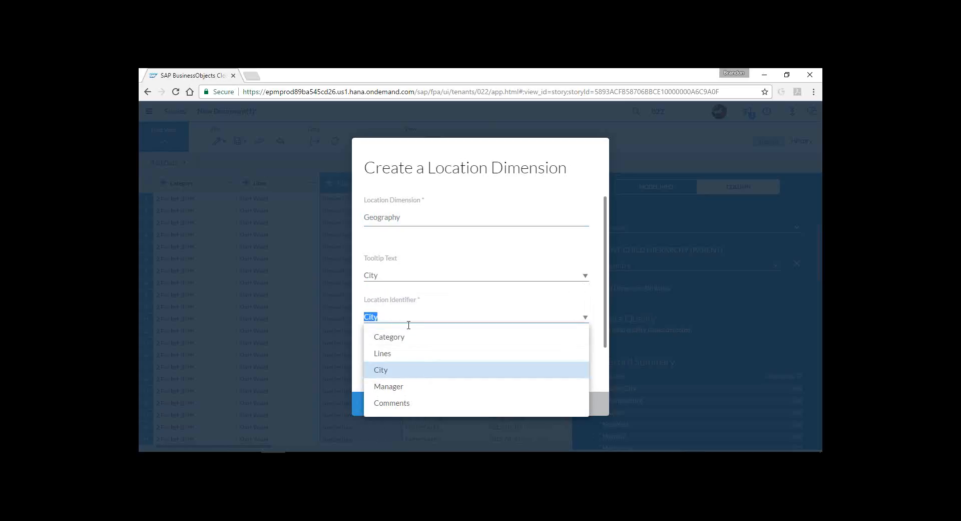
pyautogui.click(399, 311)
# Step: Set the location's latitude to Lat and its longitude to Long, and create the dimension
pyautogui.scroll(-2, 400, 316)
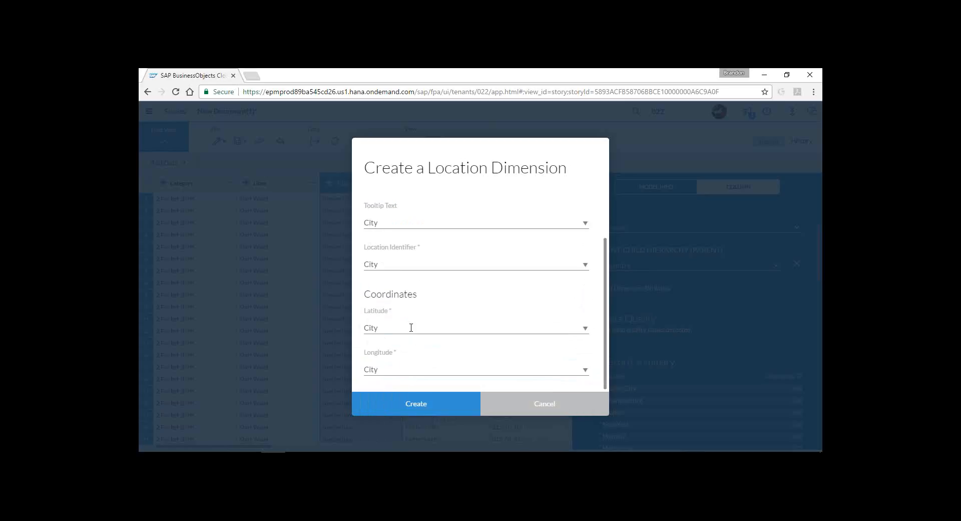
pyautogui.click(410, 327)
pyautogui.scroll(-2, 397, 293)
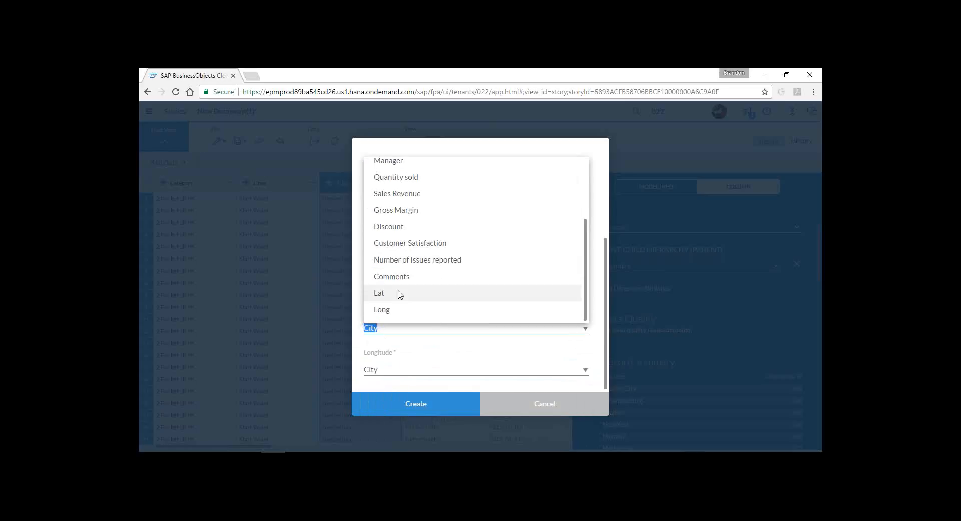
pyautogui.click(397, 293)
pyautogui.click(388, 367)
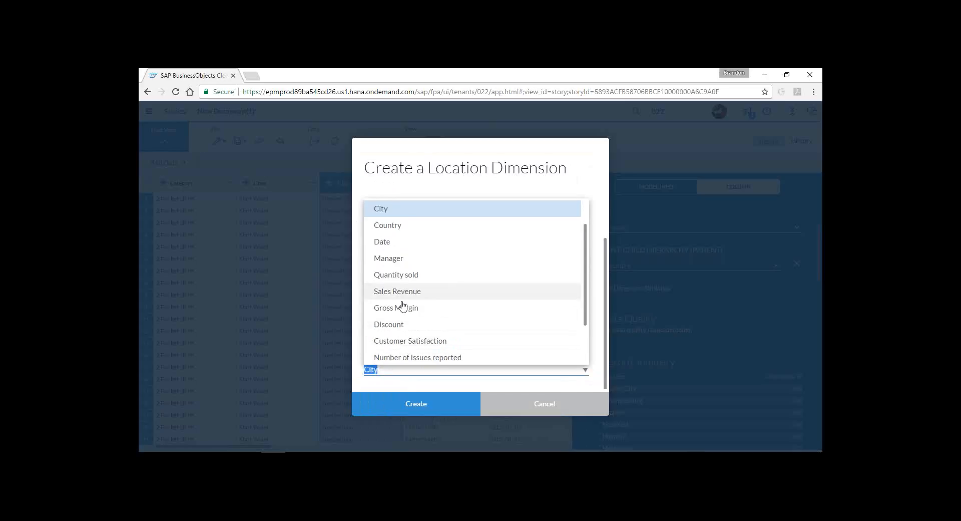
pyautogui.scroll(-2, 400, 321)
pyautogui.click(398, 350)
pyautogui.click(414, 397)
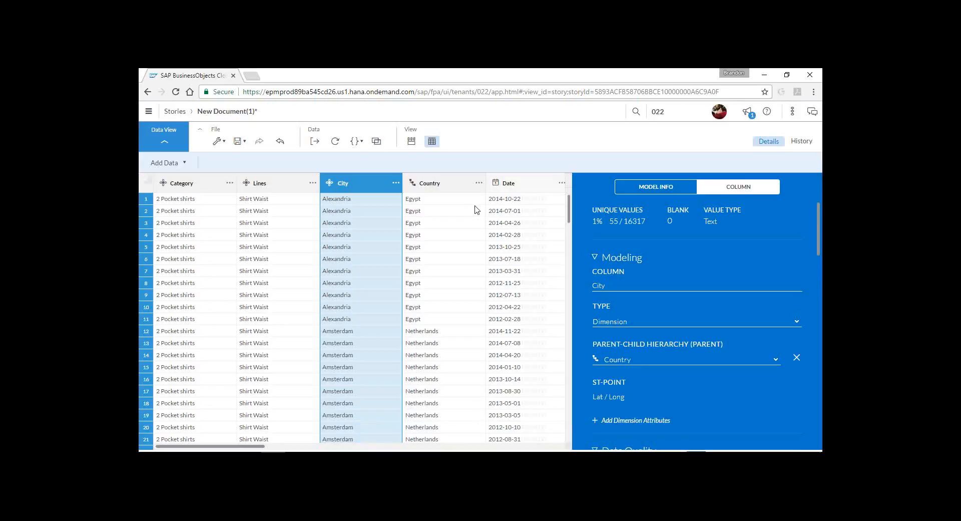
# Step: View the history of data changes and save the prepared dataset
pyautogui.click(803, 142)
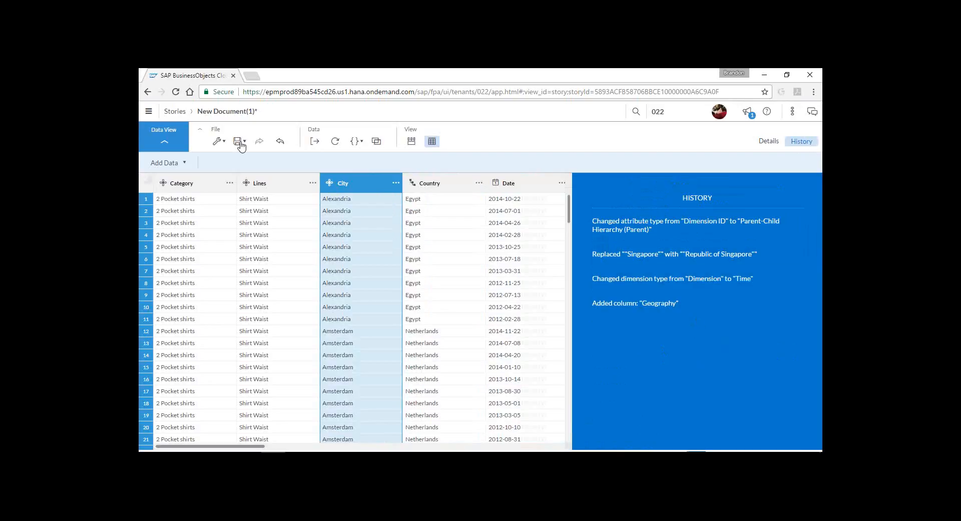
pyautogui.click(248, 159)
pyautogui.click(429, 368)
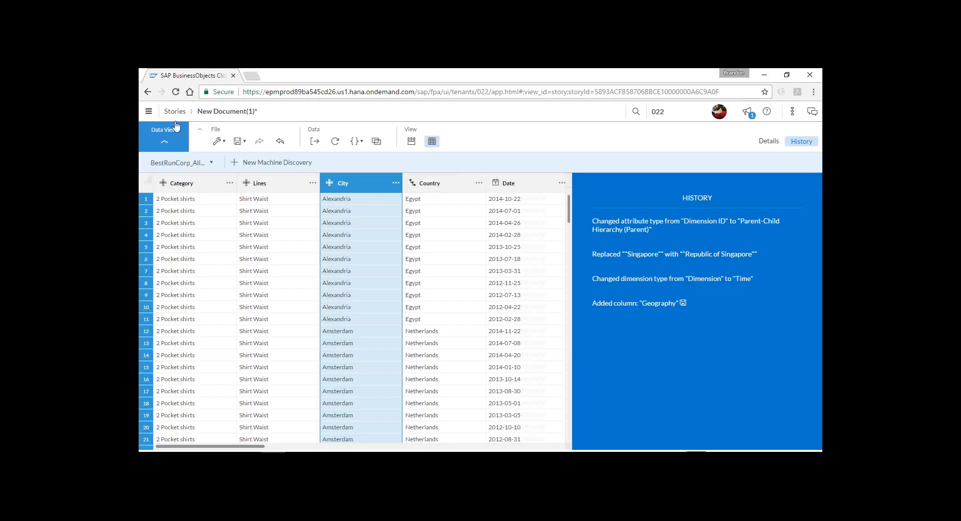
# Step: Start saving the story and choose the Public folder as its location
pyautogui.click(237, 141)
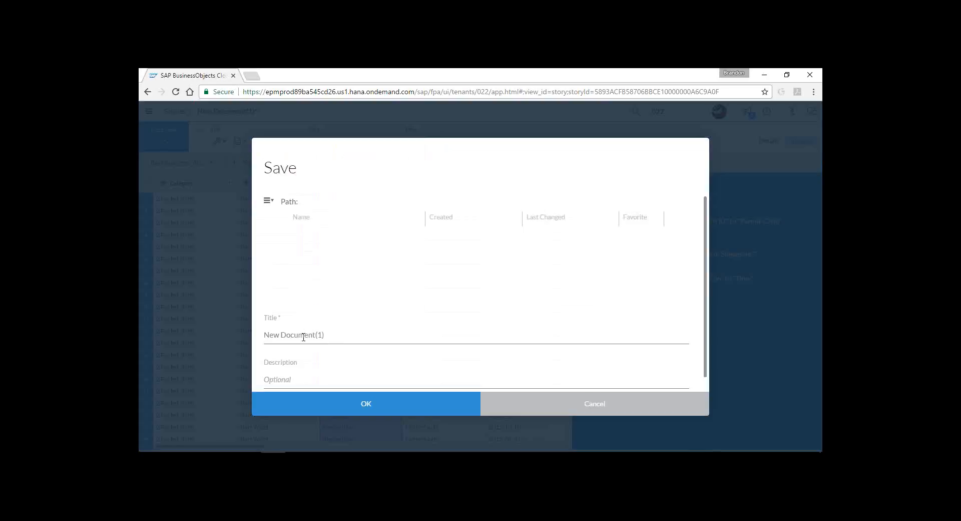
pyautogui.click(268, 202)
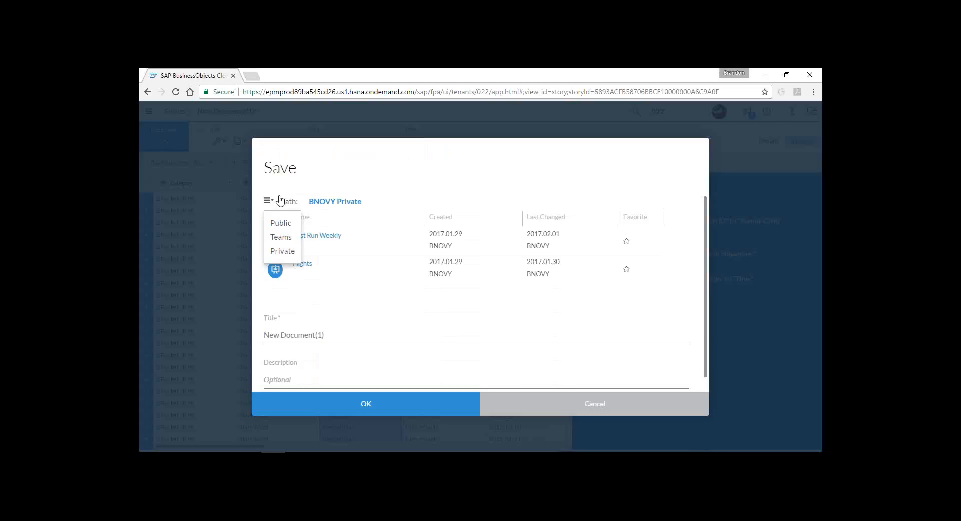
pyautogui.click(334, 339)
pyautogui.moveTo(334, 338); pyautogui.dragTo(263, 335)
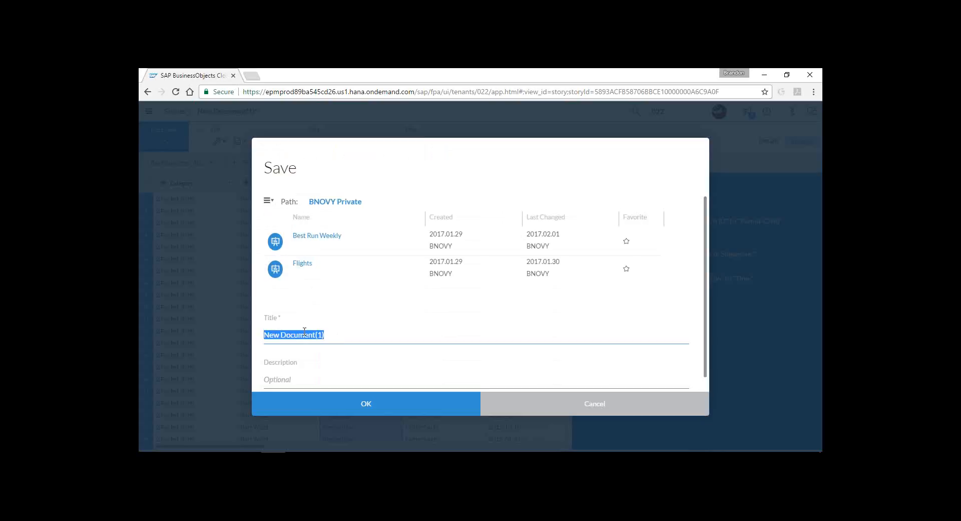
pyautogui.click(268, 201)
pyautogui.click(292, 223)
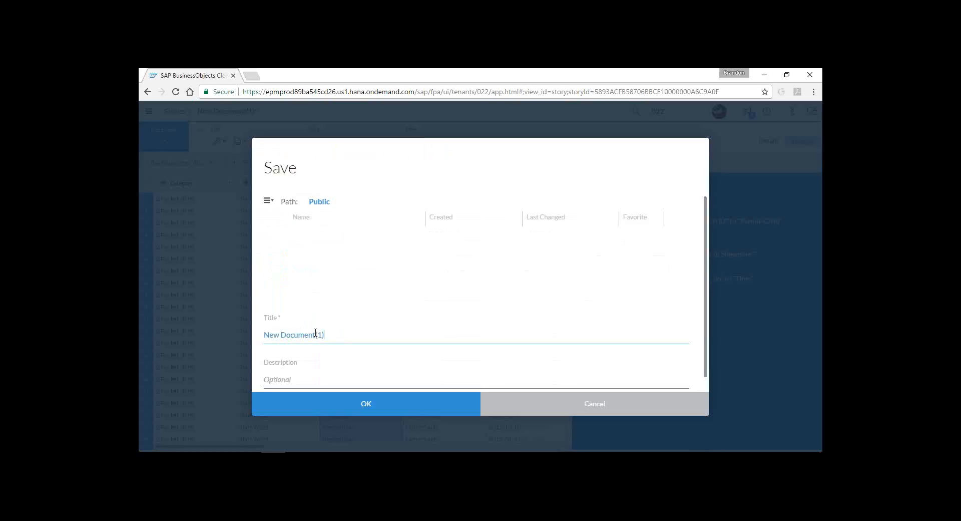
# Step: Title the story "Best Run Feb 2017", describe it as "Data through January" and save it
pyautogui.moveTo(328, 334); pyautogui.dragTo(255, 335)
pyautogui.write('B')
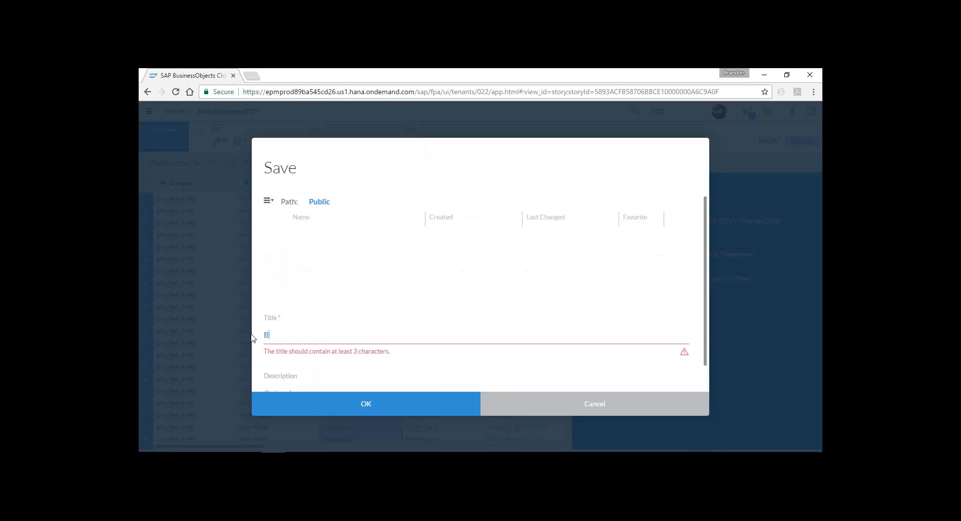
pyautogui.write('est Run Feb 2017')
pyautogui.click(290, 380)
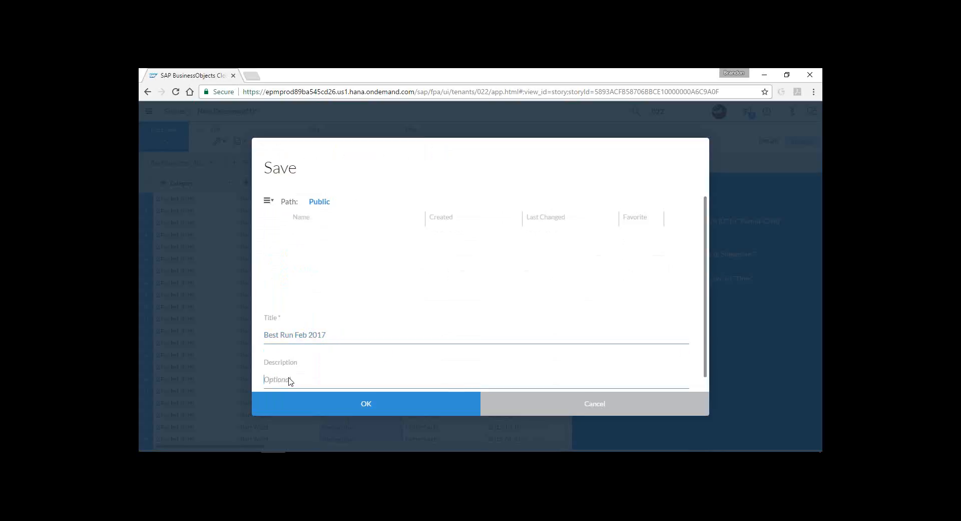
pyautogui.write('Data through January')
pyautogui.click(365, 408)
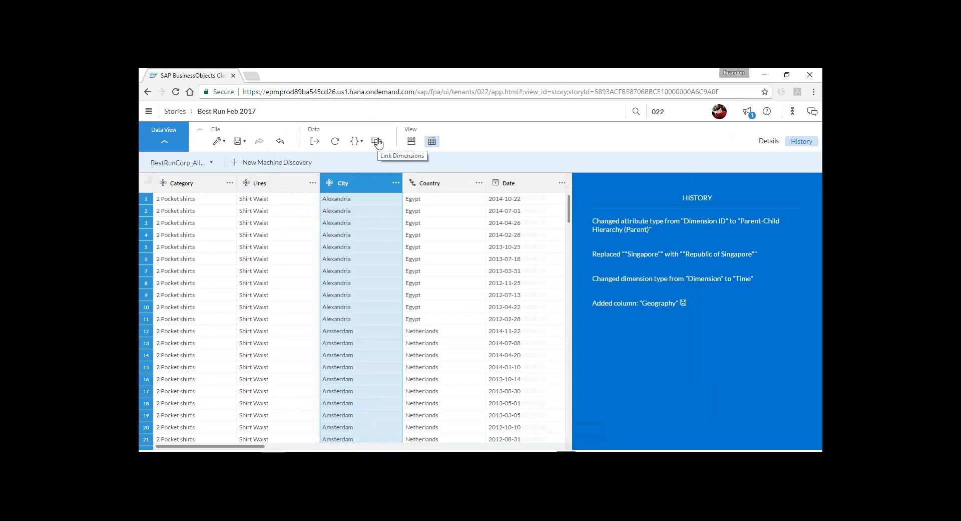
# Step: Switch the data view to exploration mode and show all dimensions
pyautogui.click(411, 143)
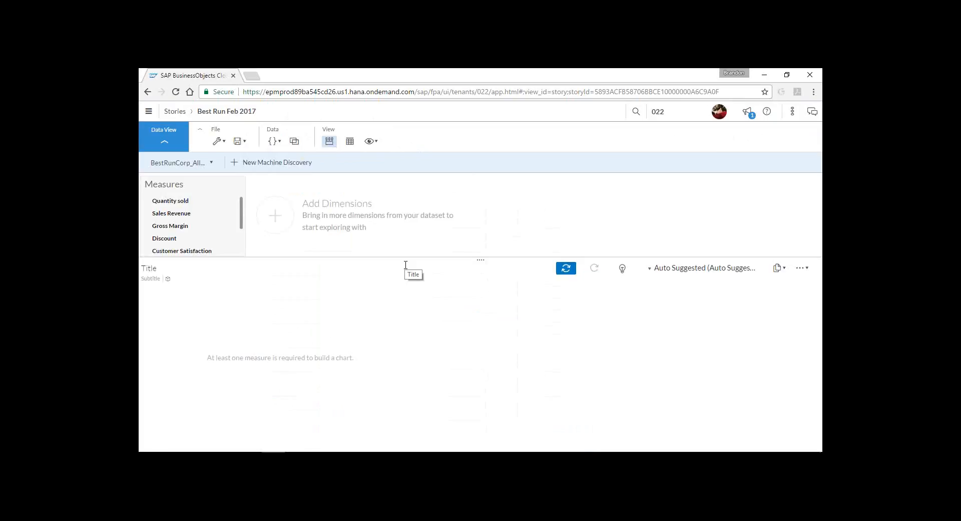
pyautogui.click(284, 221)
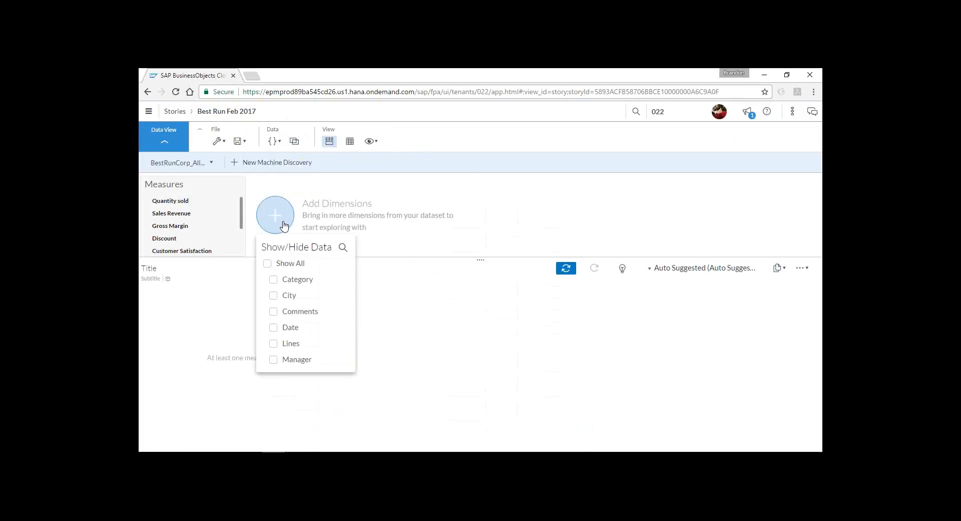
pyautogui.click(268, 263)
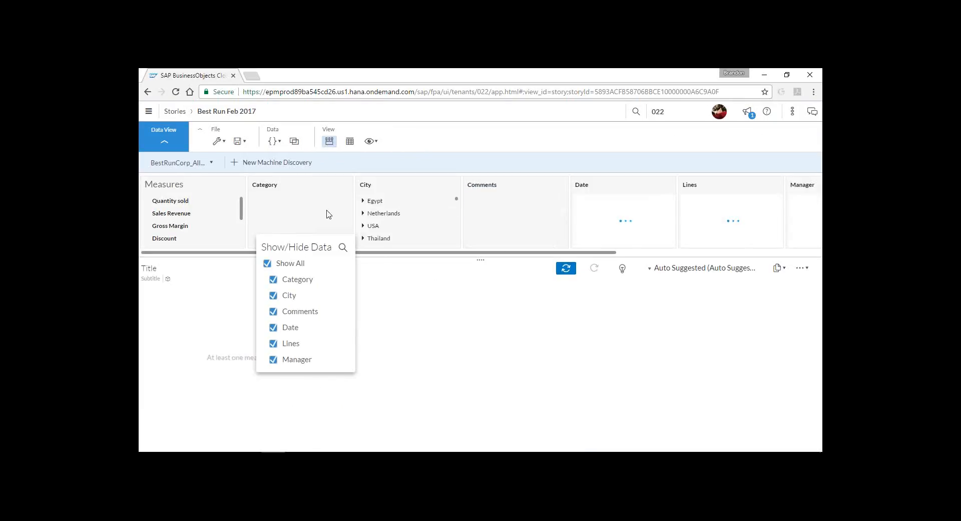
pyautogui.click(411, 322)
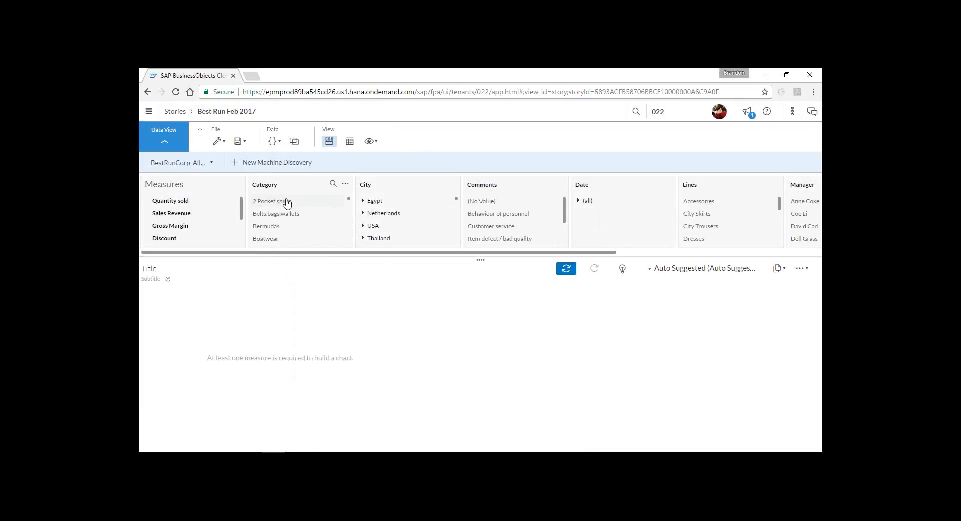
# Step: Chart Sales Revenue per Lines and look through the available chart types, keeping the auto-suggested one
pyautogui.click(170, 215)
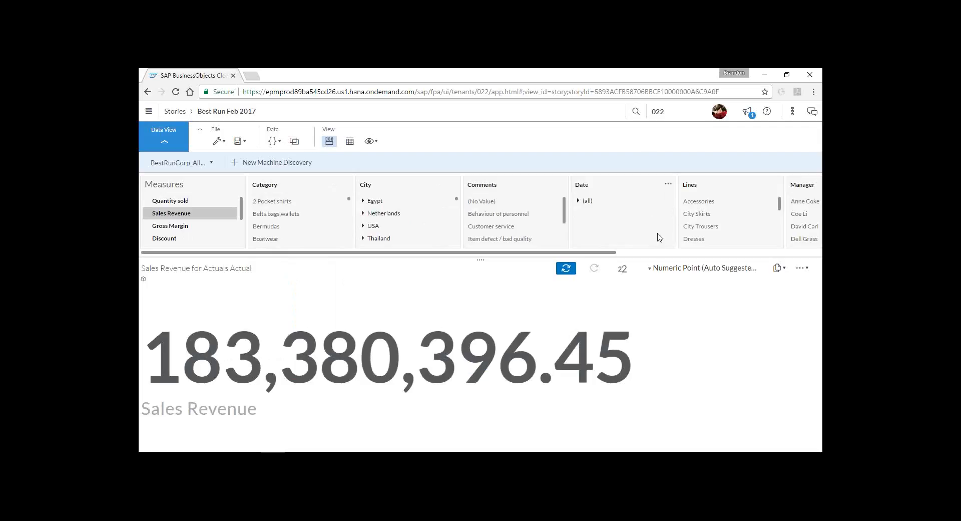
pyautogui.click(692, 188)
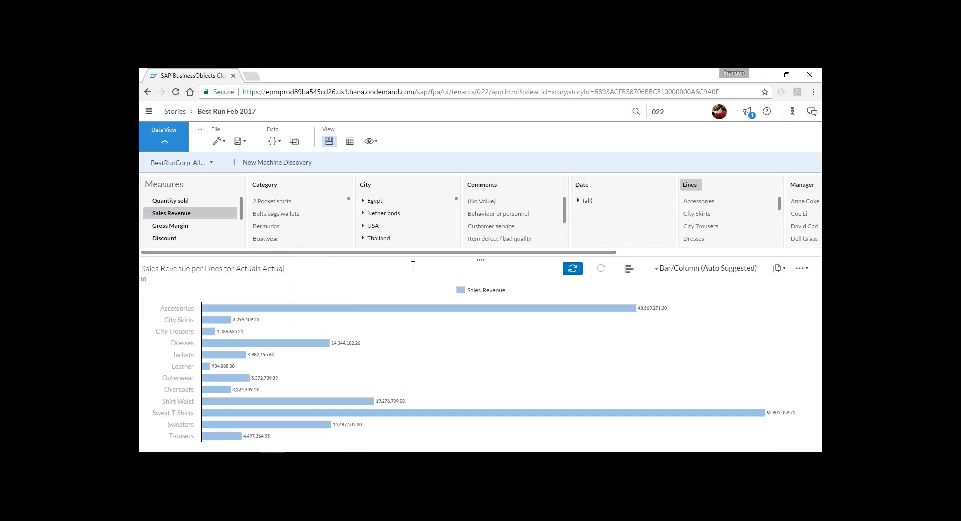
pyautogui.click(655, 269)
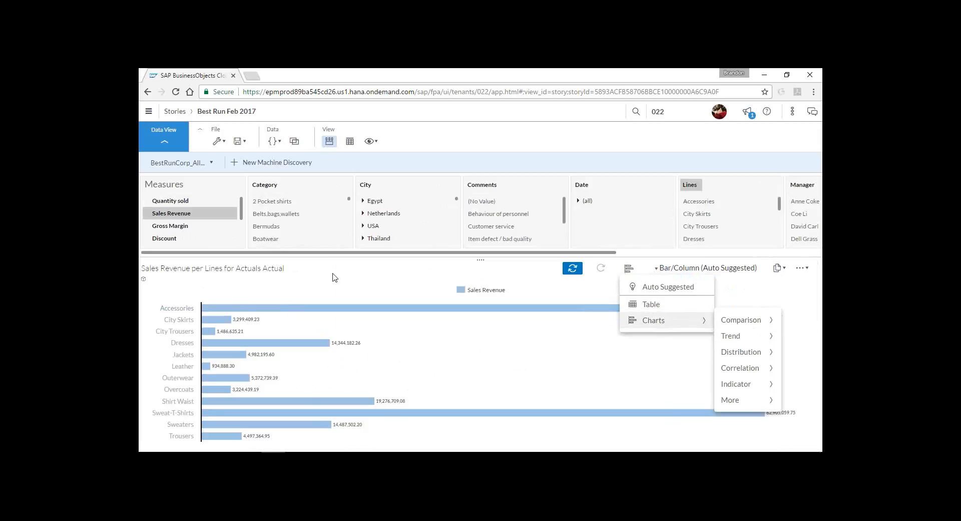
pyautogui.click(769, 289)
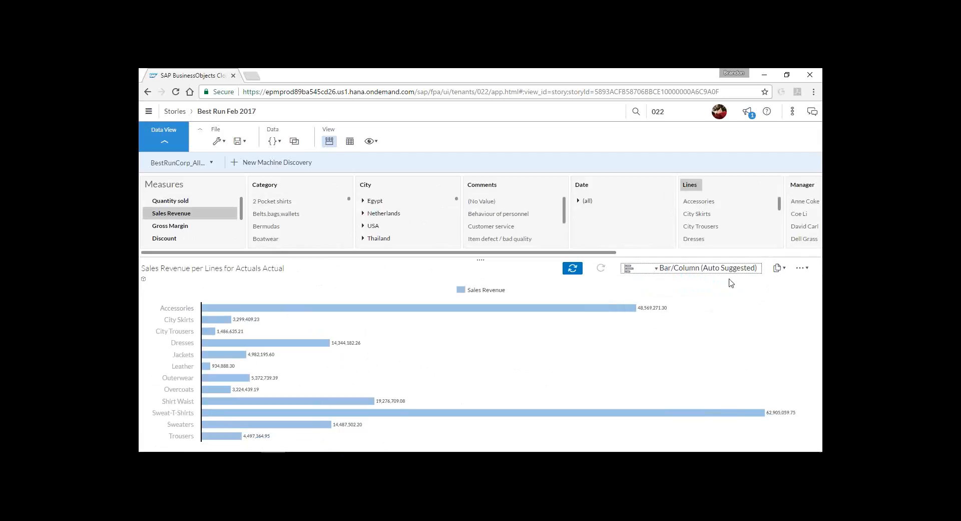
# Step: Copy the Sales Revenue per Lines chart to Page 2 and widen it to the full page width
pyautogui.click(784, 271)
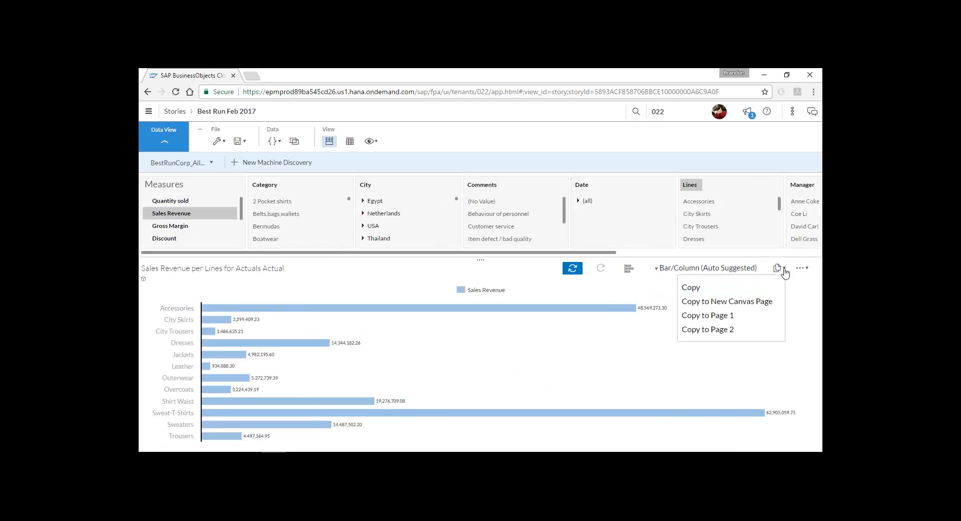
pyautogui.doubleClick(733, 330)
pyautogui.click(733, 330)
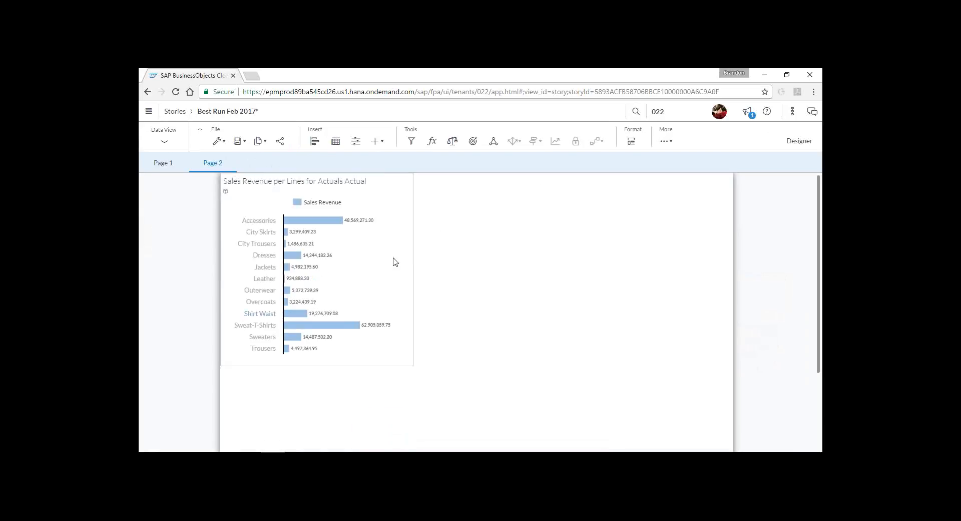
pyautogui.click(413, 270)
pyautogui.moveTo(414, 269); pyautogui.dragTo(734, 284)
# Step: Insert a new chart below the Sales Revenue per Lines chart on Page 2, based on the existing model BestRunCorp_5565
pyautogui.scroll(-2, 748, 301)
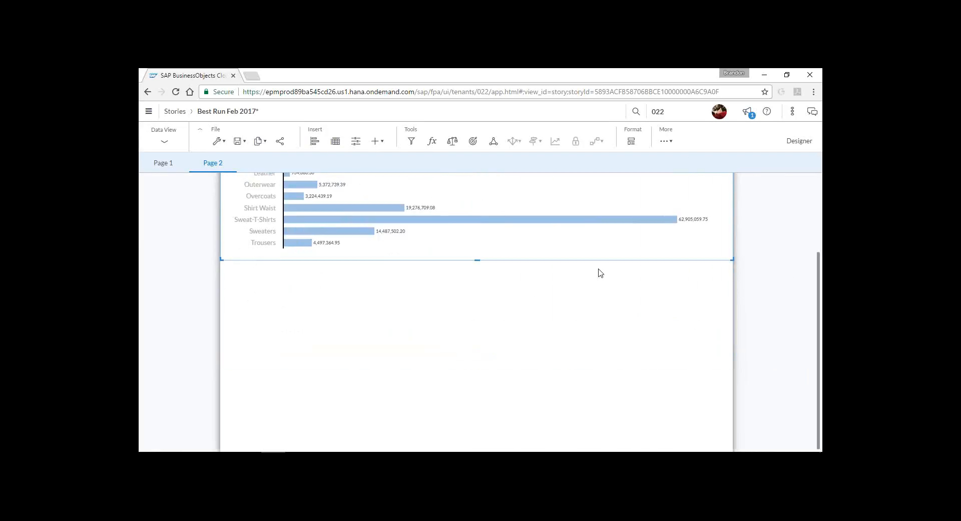
pyautogui.click(316, 146)
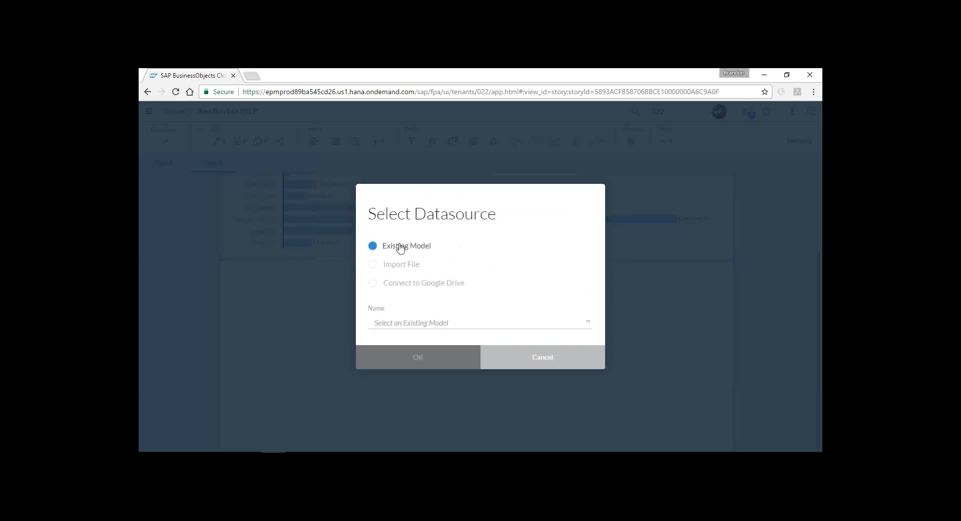
pyautogui.click(424, 323)
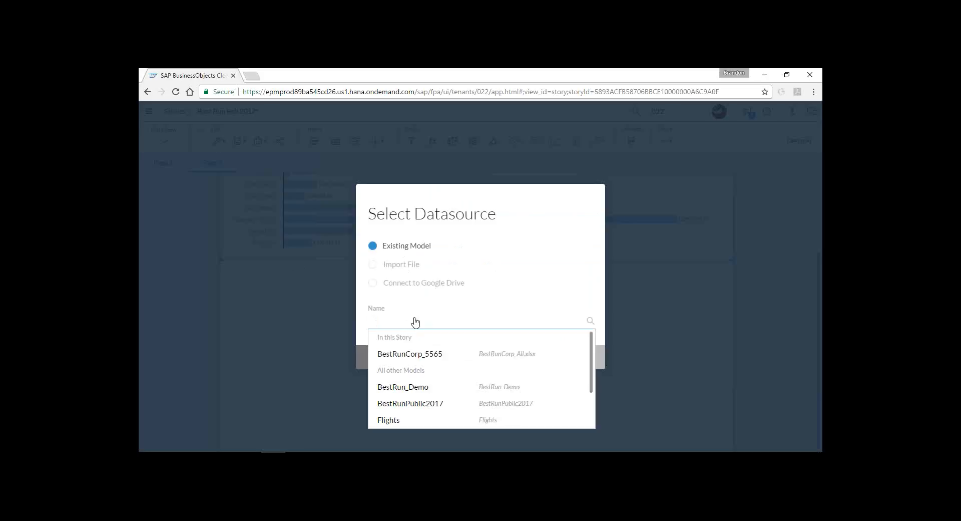
pyautogui.click(458, 357)
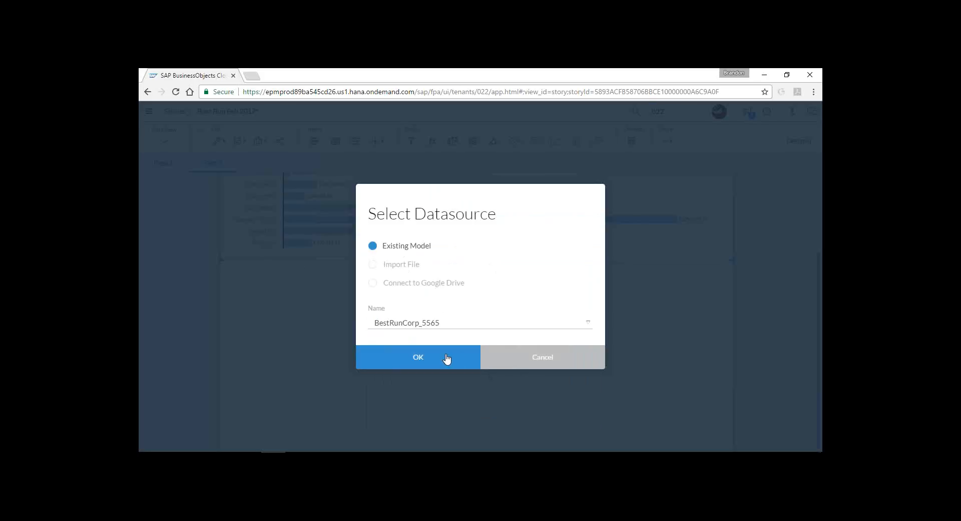
pyautogui.click(436, 355)
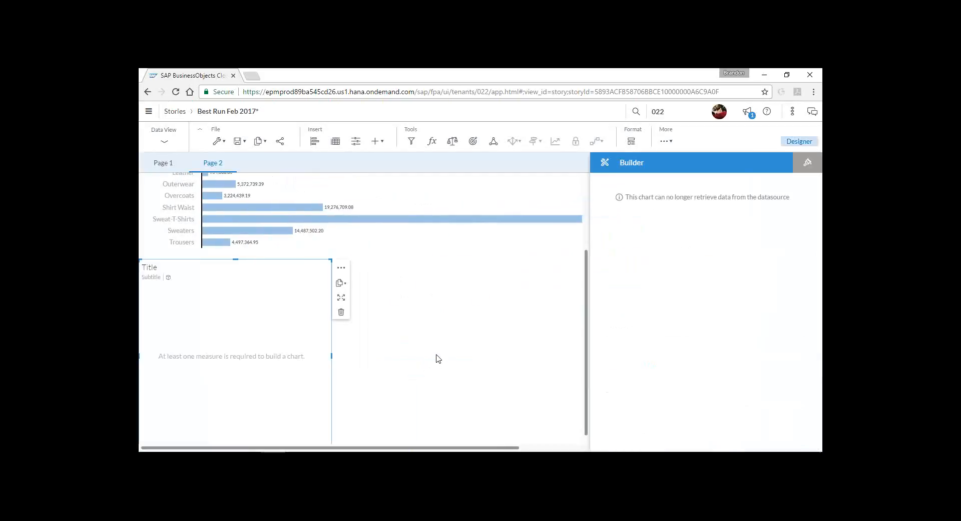
# Step: Add Sales Revenue and Quantity sold as the new chart's measures
pyautogui.click(686, 267)
pyautogui.click(634, 342)
pyautogui.scroll(-2, 647, 410)
pyautogui.scroll(-2, 647, 414)
pyautogui.click(633, 403)
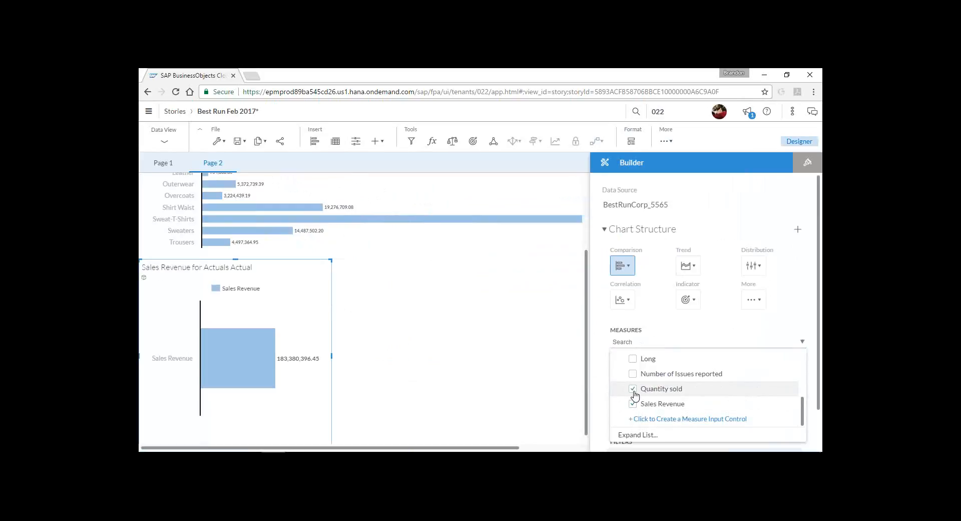
pyautogui.click(633, 389)
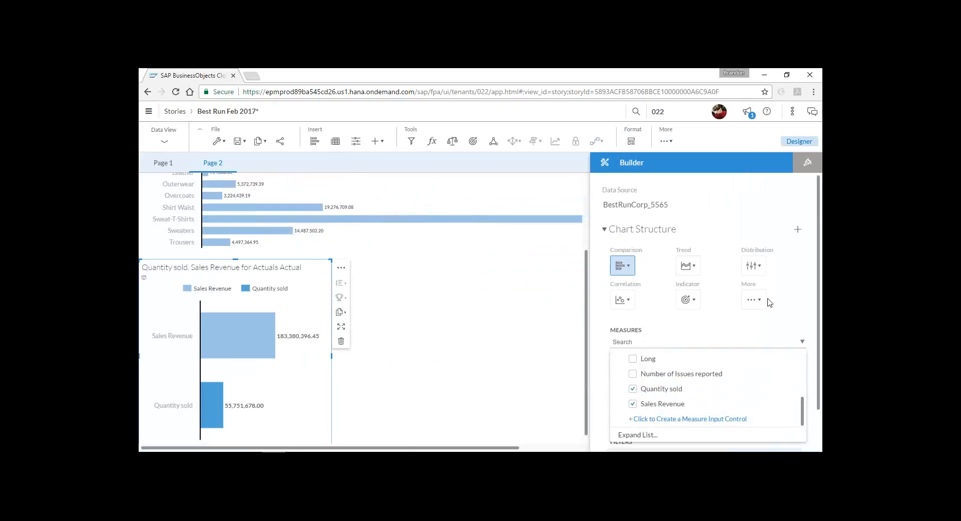
pyautogui.click(711, 330)
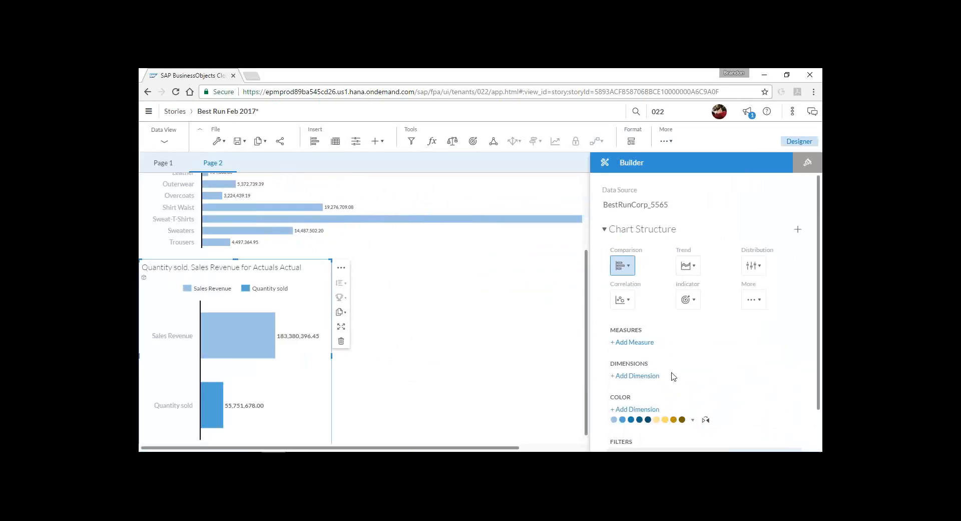
# Step: Add Date as the dimension of the Sales Revenue and Quantity sold chart
pyautogui.scroll(-2, 651, 382)
pyautogui.click(645, 330)
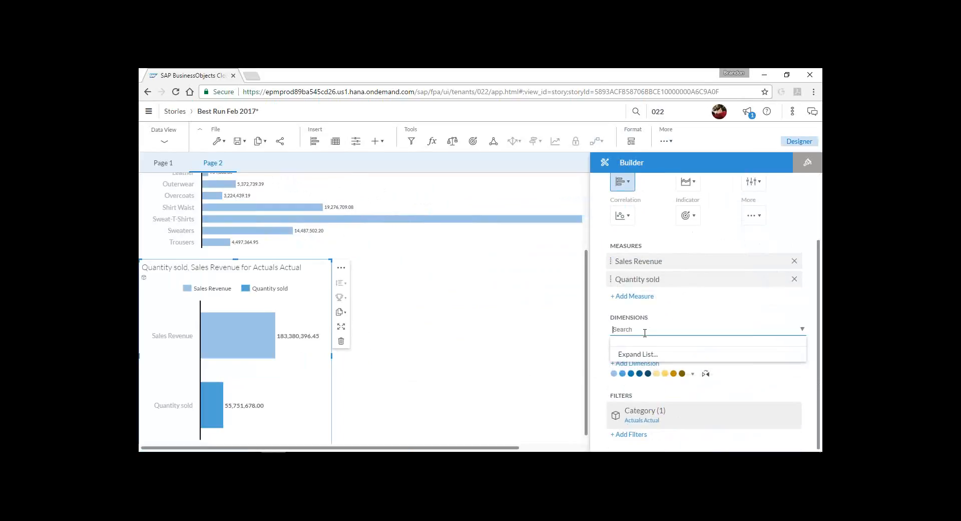
pyautogui.click(632, 407)
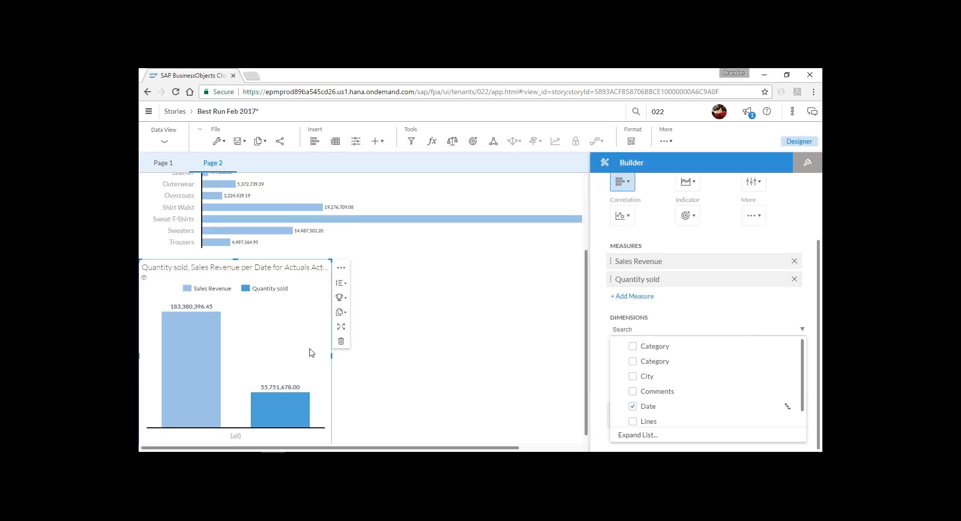
# Step: Widen the Date chart across the visible canvas and change its type to the Time Series trend chart
pyautogui.click(331, 355)
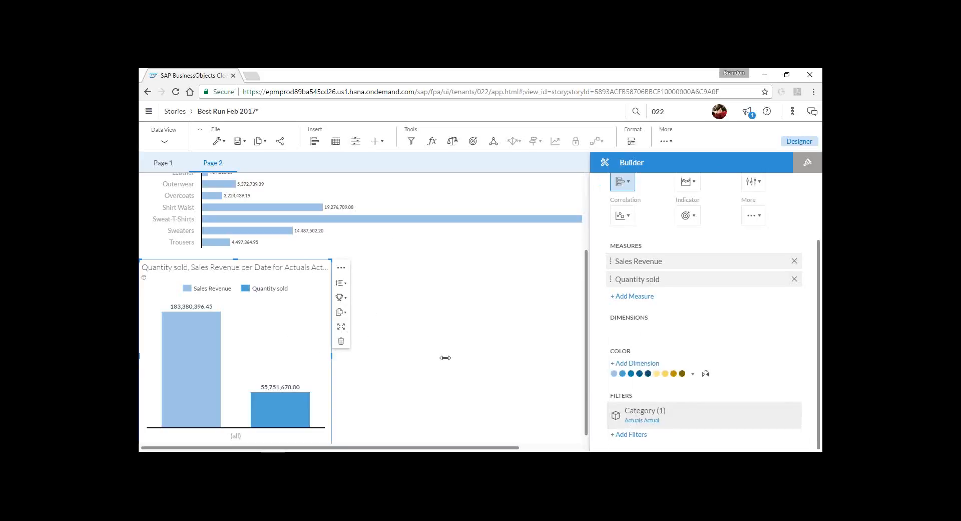
pyautogui.moveTo(445, 358); pyautogui.dragTo(556, 358)
pyautogui.click(697, 188)
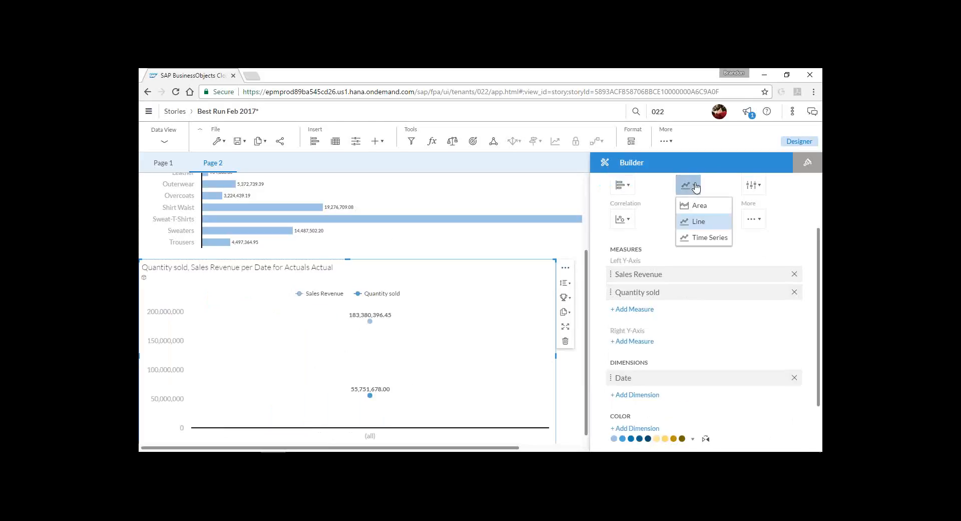
pyautogui.click(710, 239)
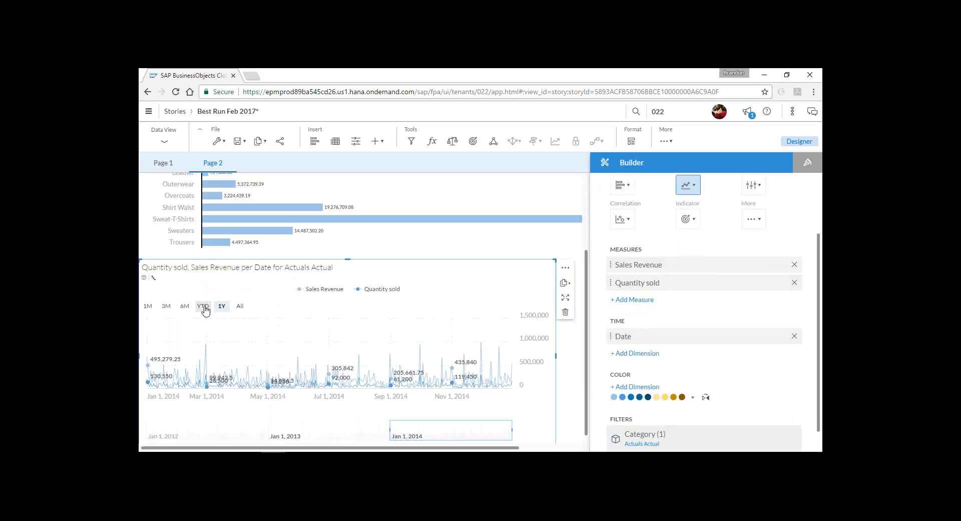
# Step: Try the 6M and 3M ranges on the time series chart and set its date level to Quarter
pyautogui.click(185, 308)
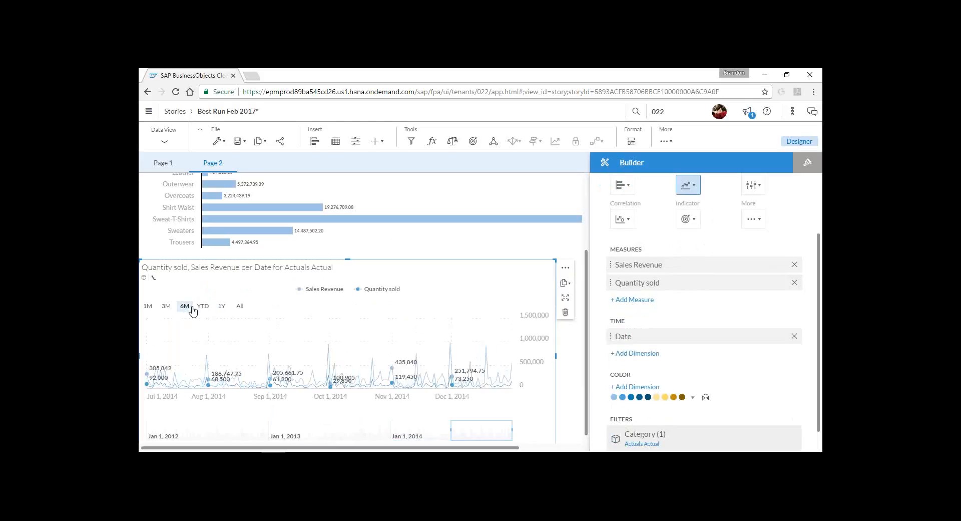
pyautogui.click(169, 310)
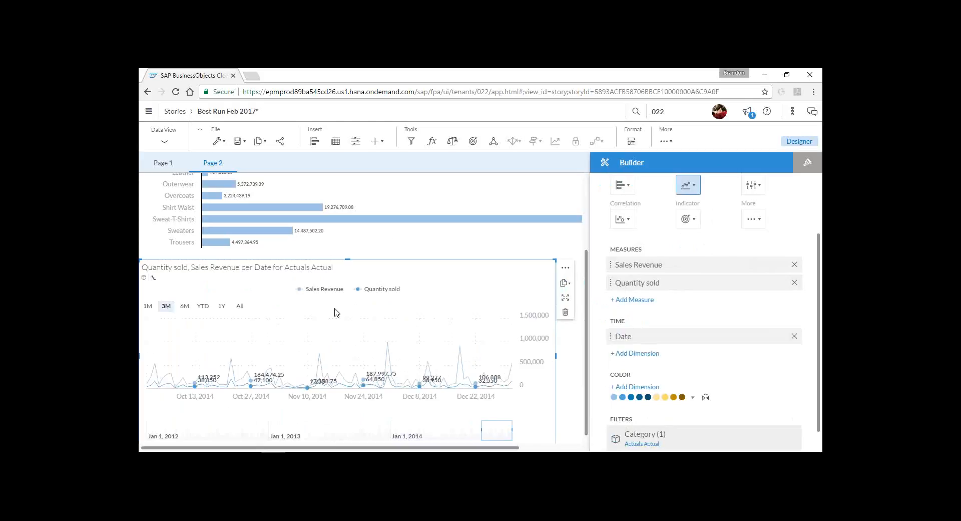
pyautogui.click(153, 278)
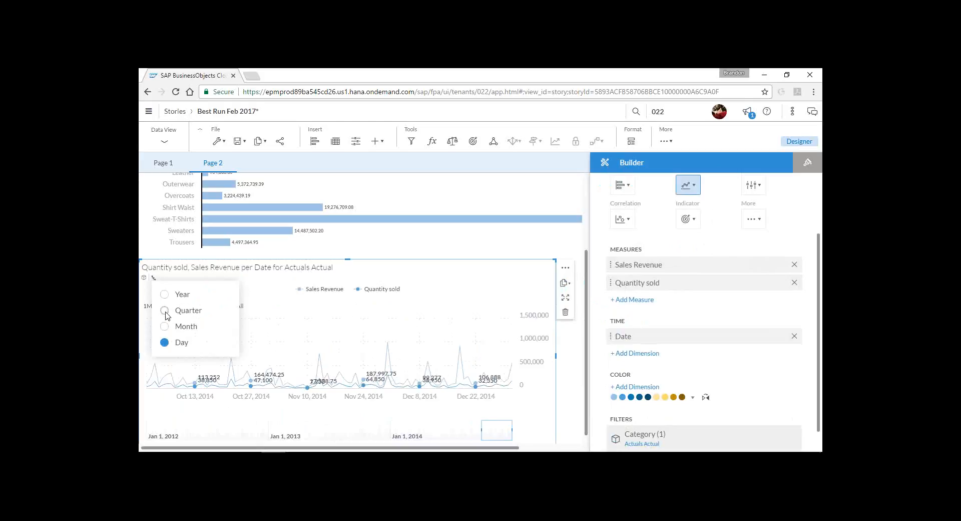
pyautogui.click(166, 311)
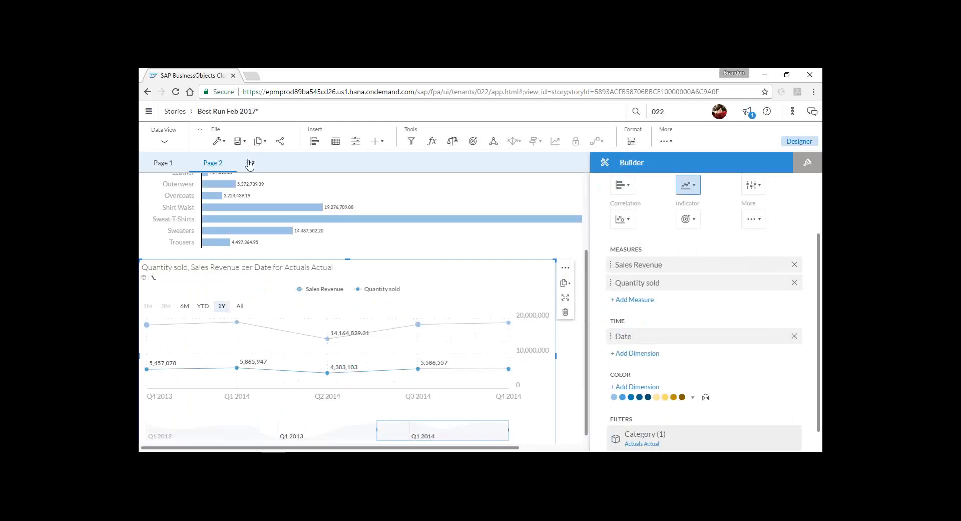
# Step: Add a grid page as Page 3 and base its table on the existing model BestRunCorp_5565
pyautogui.click(249, 164)
pyautogui.click(279, 185)
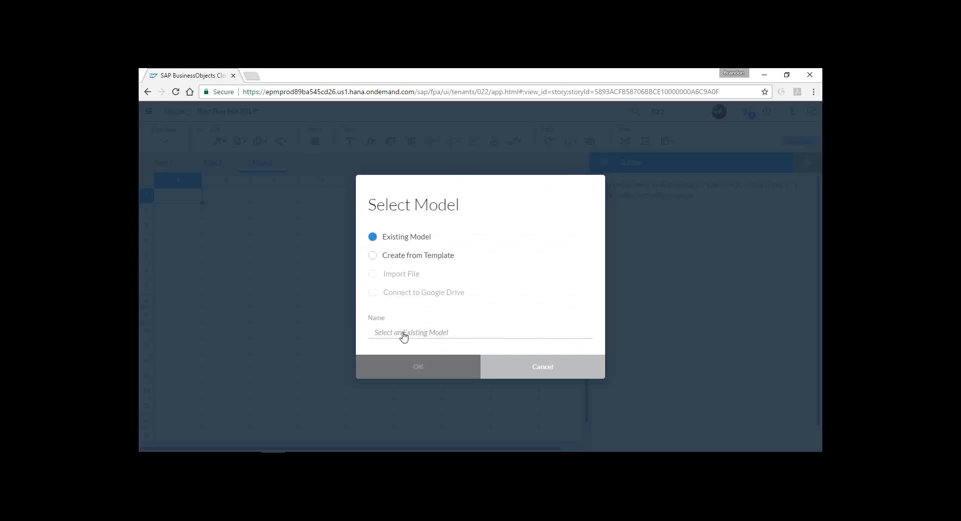
pyautogui.click(401, 331)
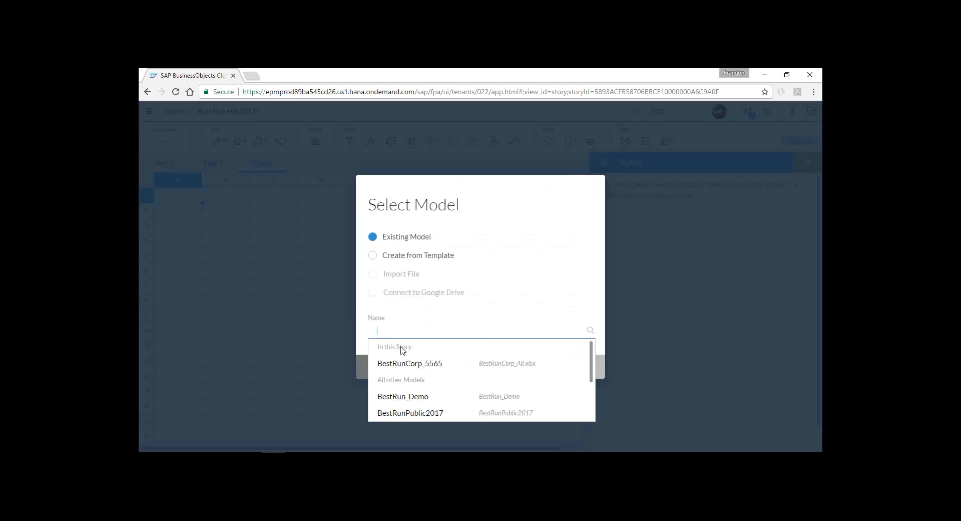
pyautogui.click(400, 363)
pyautogui.click(399, 367)
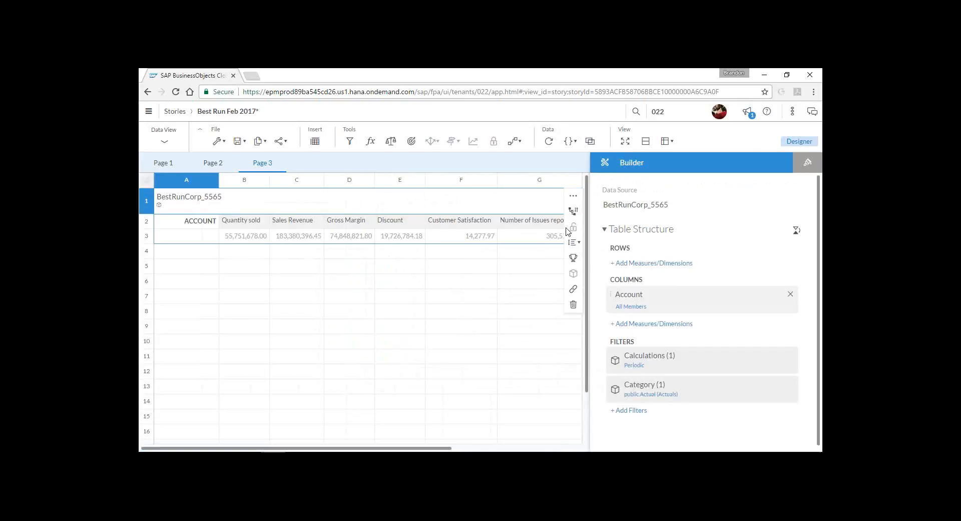
# Step: Add Manager to the table's rows and filter the Account columns to Customer Satisfaction only
pyautogui.click(655, 263)
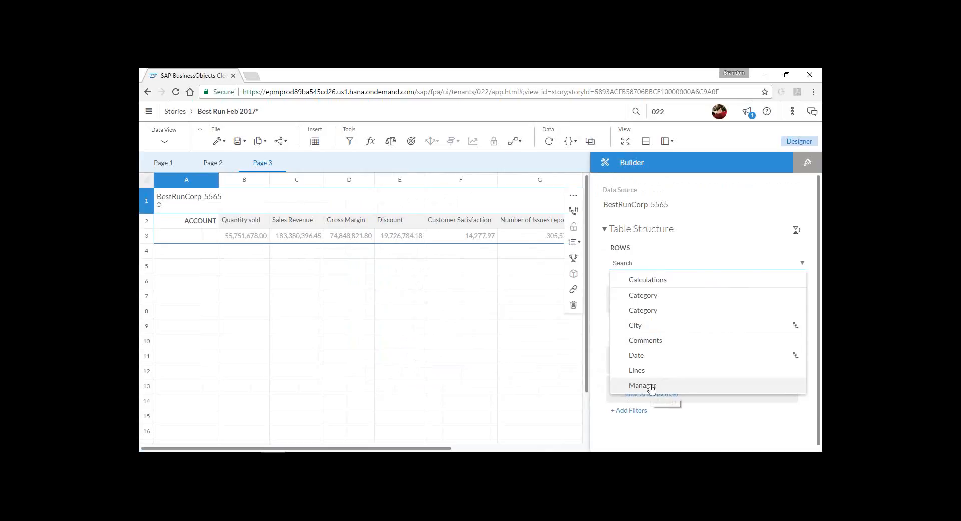
pyautogui.click(651, 388)
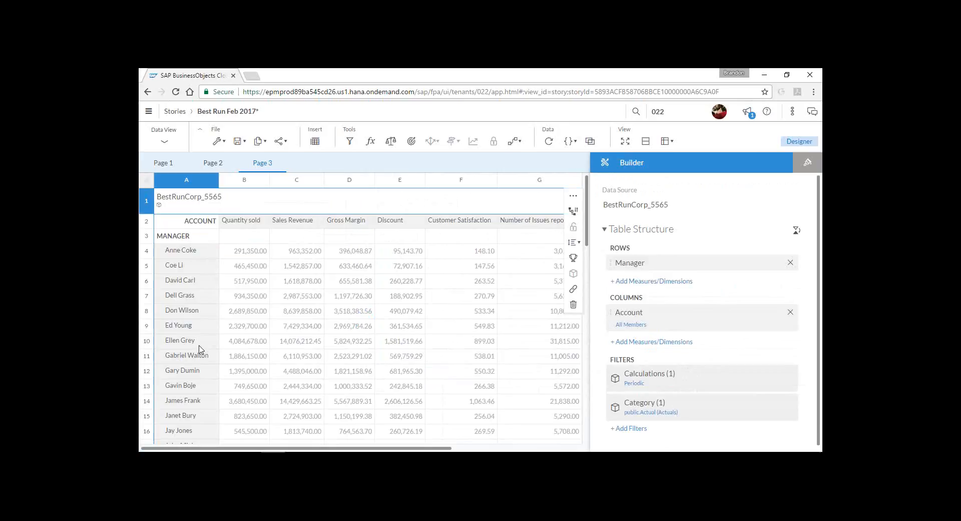
pyautogui.moveTo(679, 316)
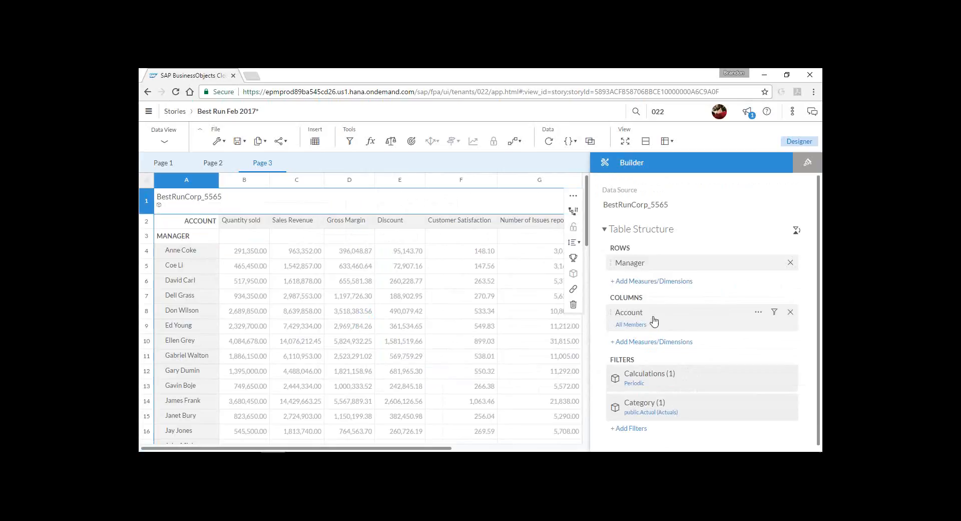
pyautogui.click(774, 313)
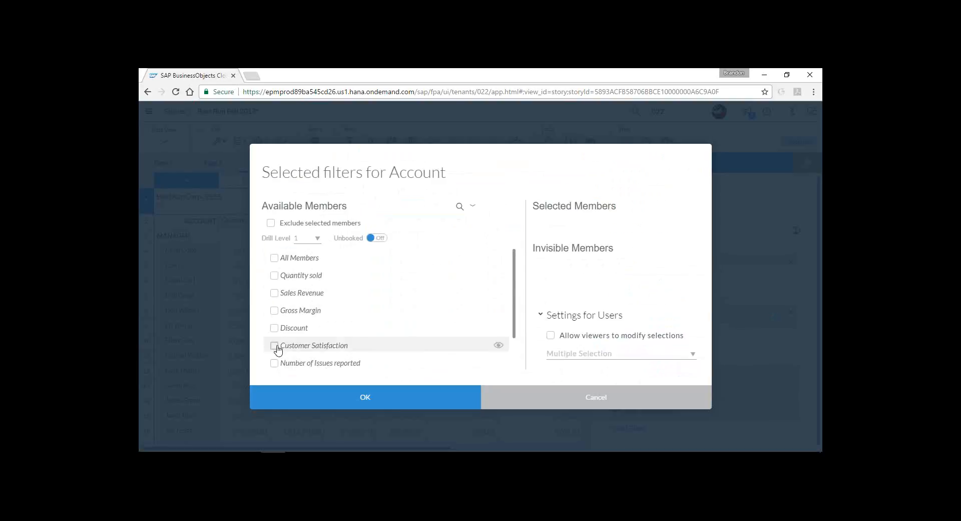
pyautogui.scroll(-1, 296, 328)
pyautogui.click(275, 308)
pyautogui.click(350, 402)
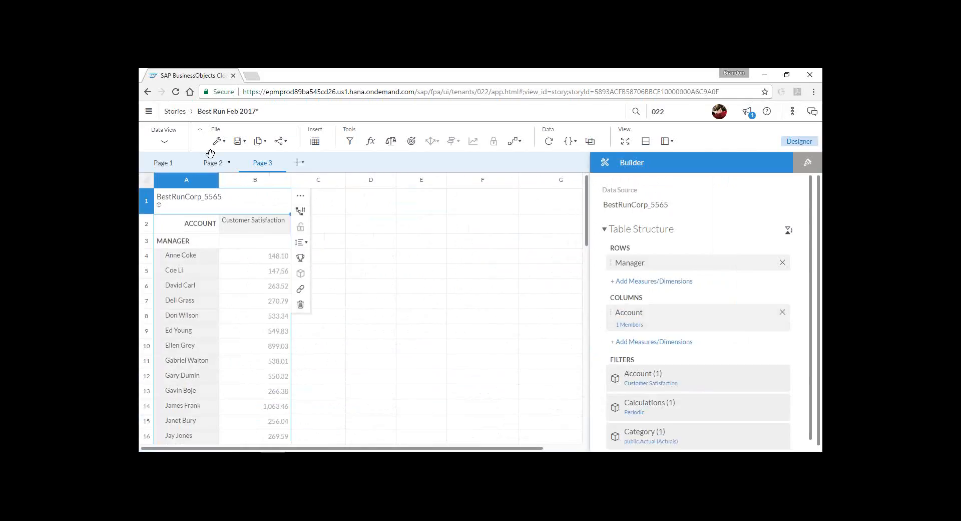
# Step: Save the story and export all pages as a PDF with appendix, splitting the grid into pages of 8 columns and 20 rows
pyautogui.click(238, 145)
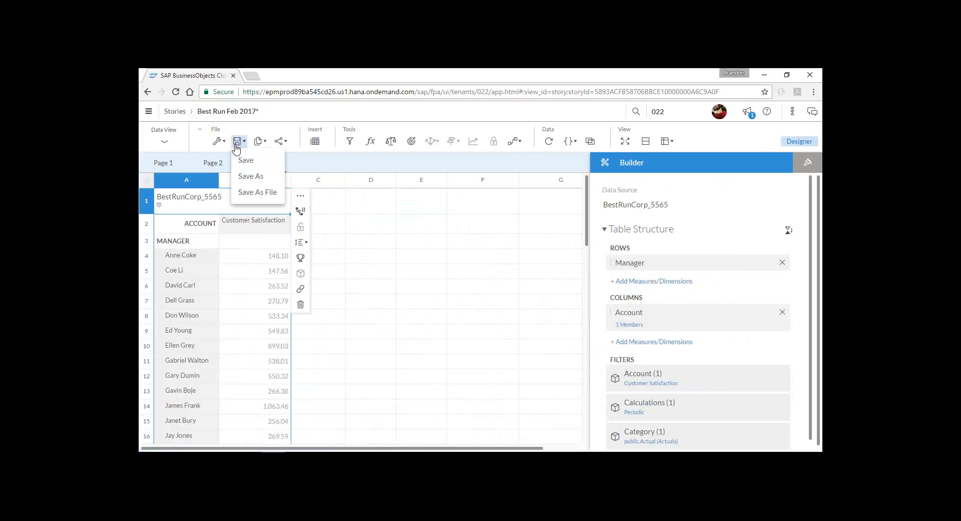
pyautogui.click(244, 160)
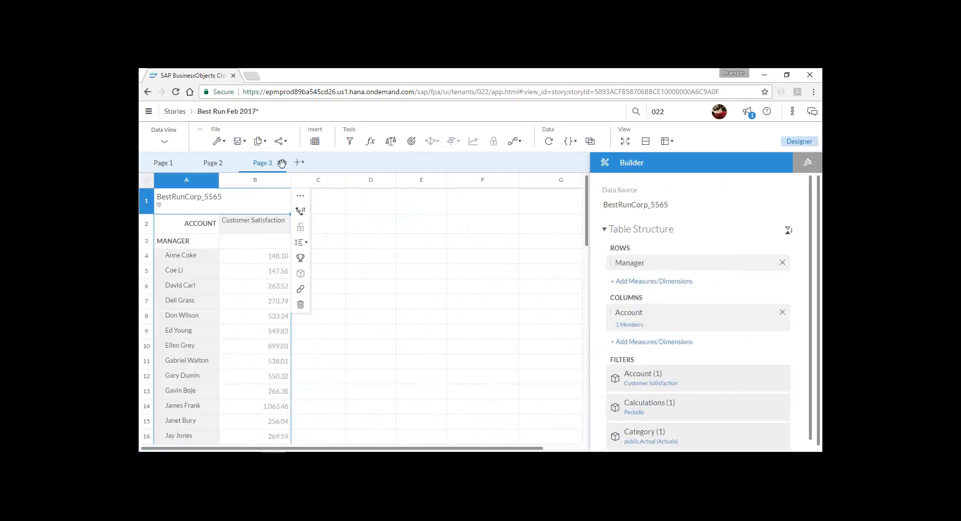
pyautogui.click(243, 146)
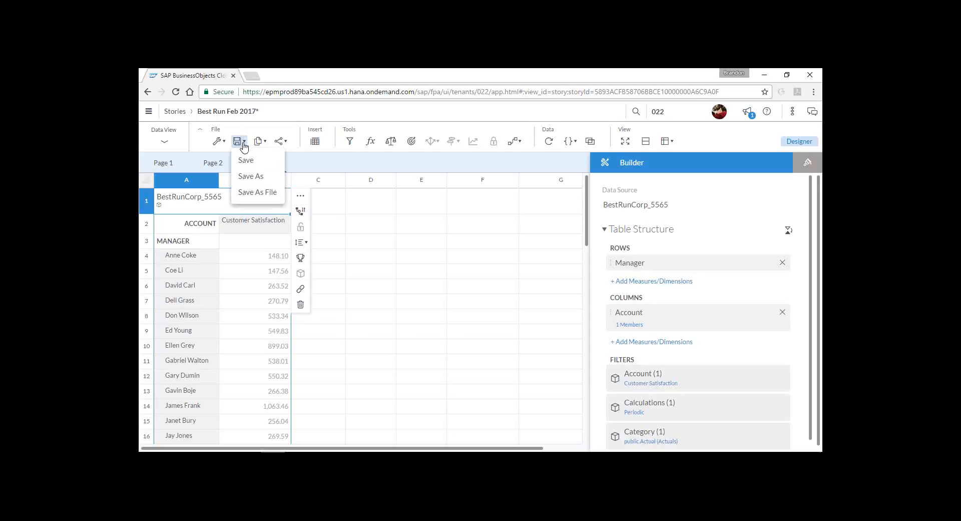
pyautogui.click(254, 194)
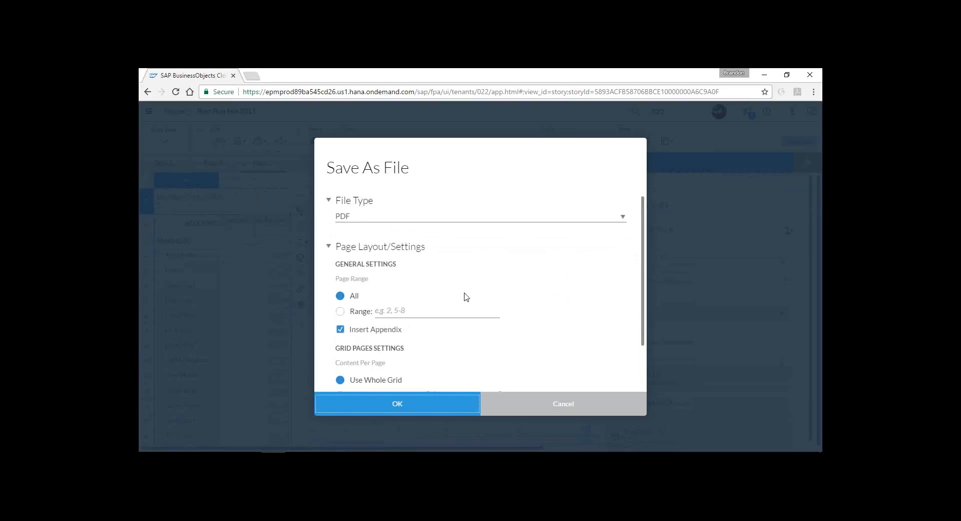
pyautogui.scroll(-1, 431, 294)
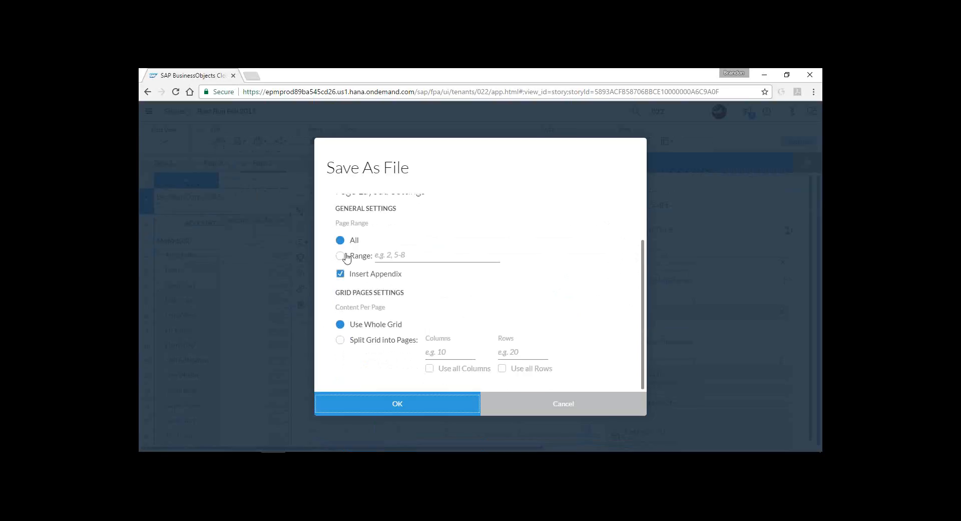
pyautogui.click(370, 344)
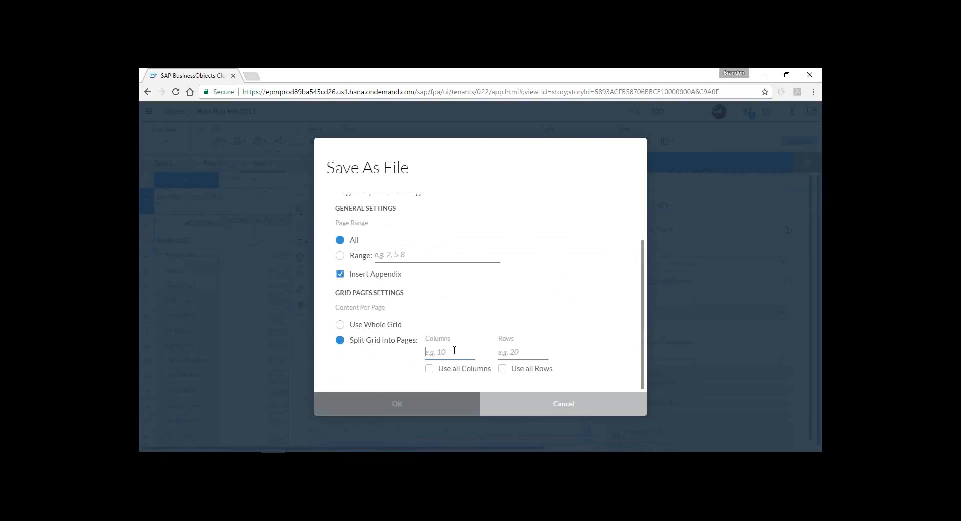
pyautogui.write('820')
pyautogui.click(407, 406)
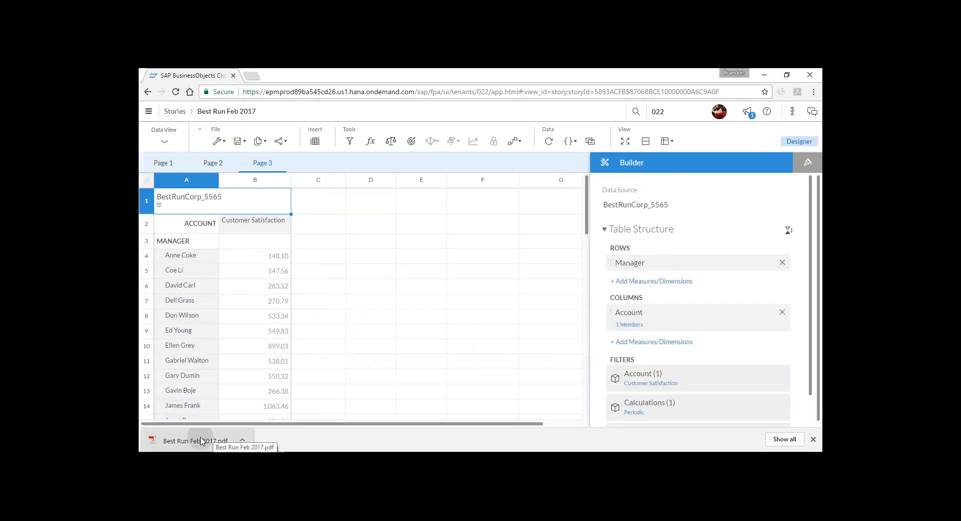
# Step: Open the exported Best Run Feb 2017.pdf, look through its title, chart, grid and appendix pages, and close it
pyautogui.click(201, 441)
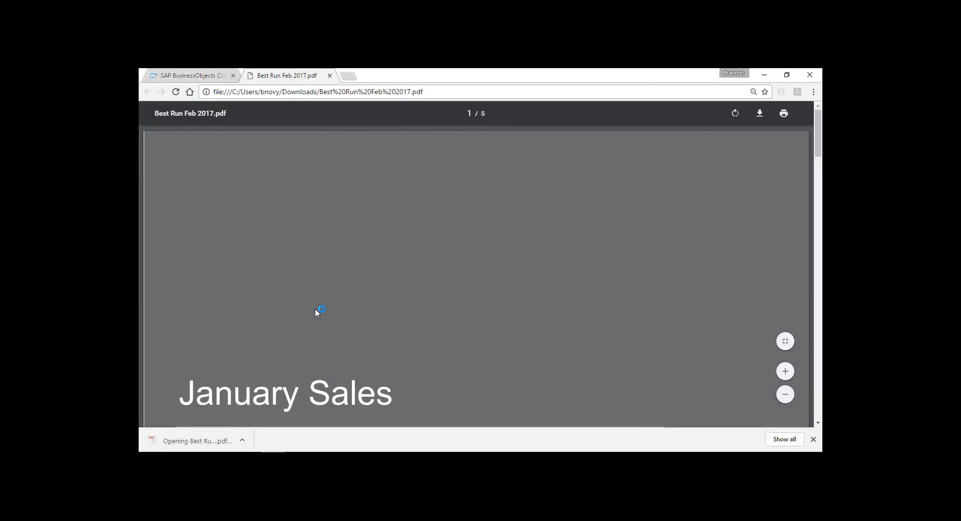
pyautogui.hotkey('ctrl', '-')
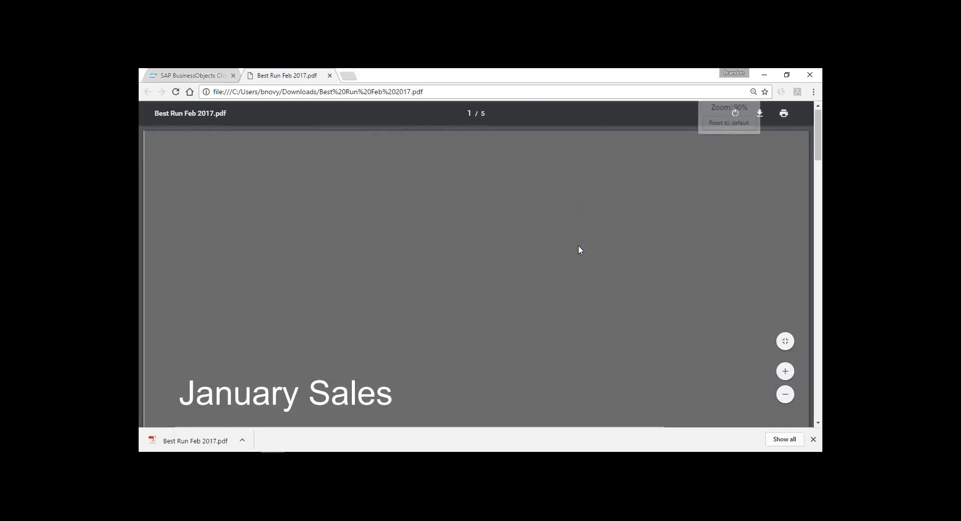
pyautogui.scroll(-4, 575, 254)
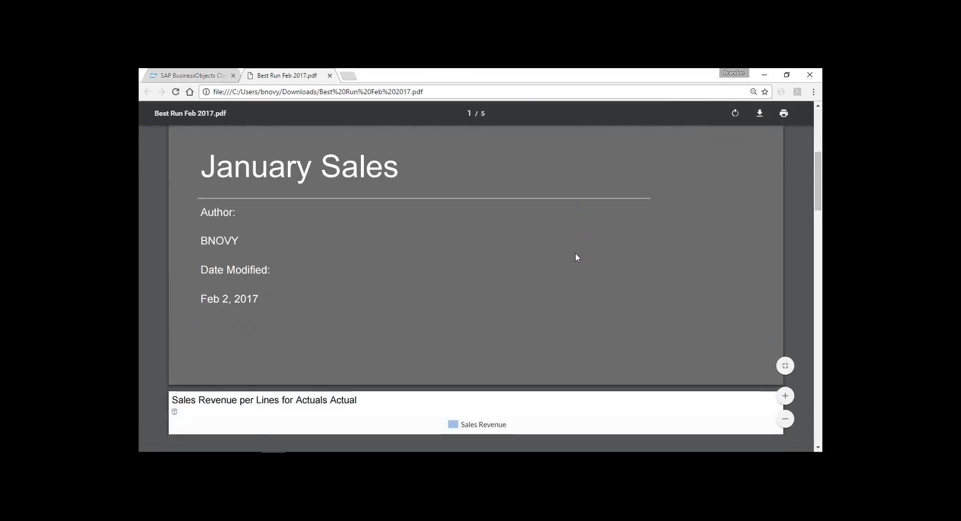
pyautogui.scroll(-5, 576, 254)
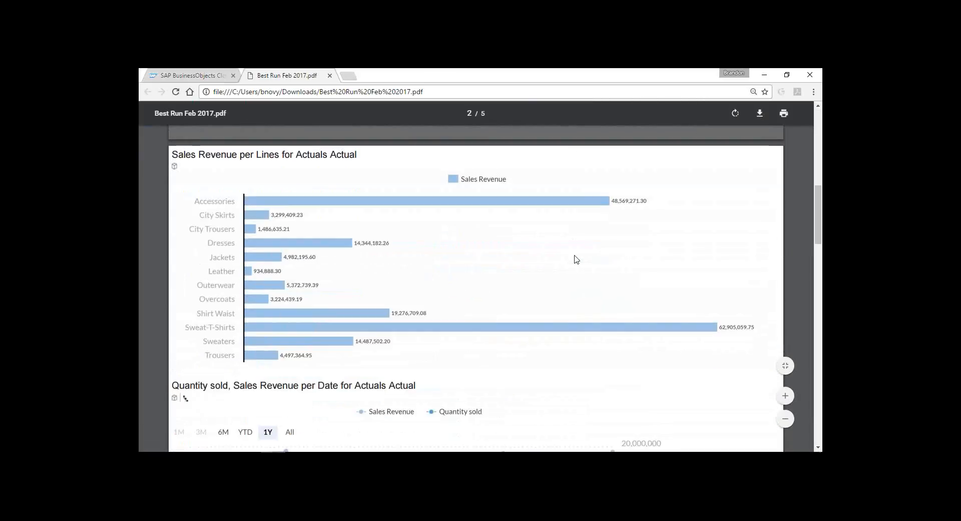
pyautogui.scroll(-8, 577, 259)
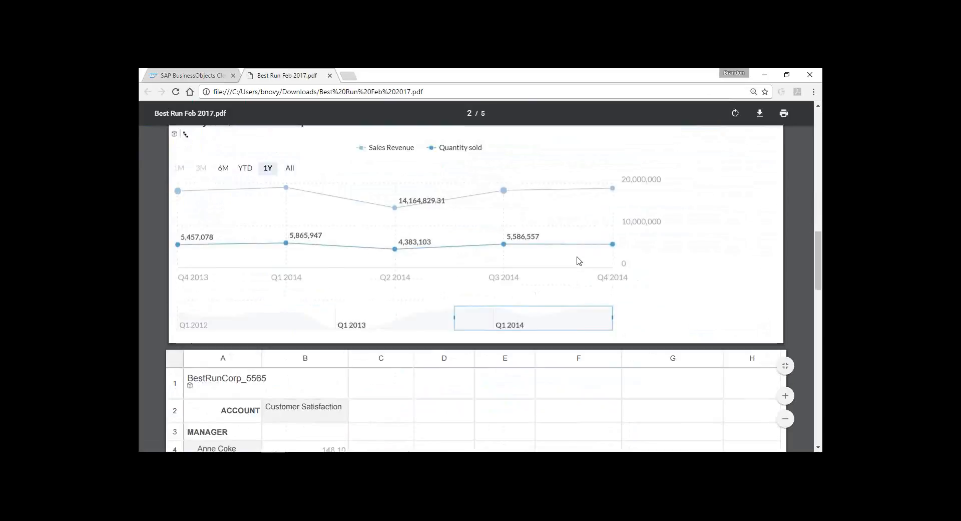
pyautogui.scroll(1, 328, 208)
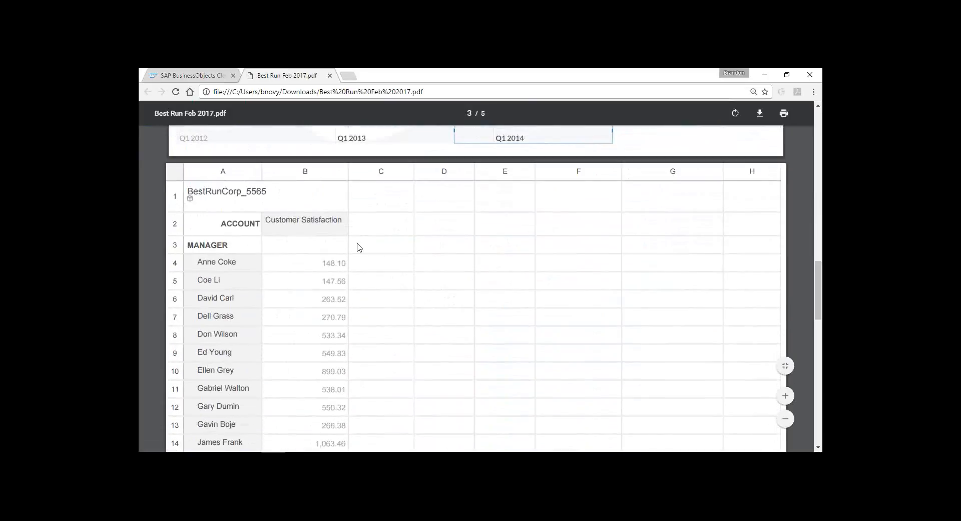
pyautogui.scroll(-2, 353, 254)
pyautogui.scroll(-9, 352, 254)
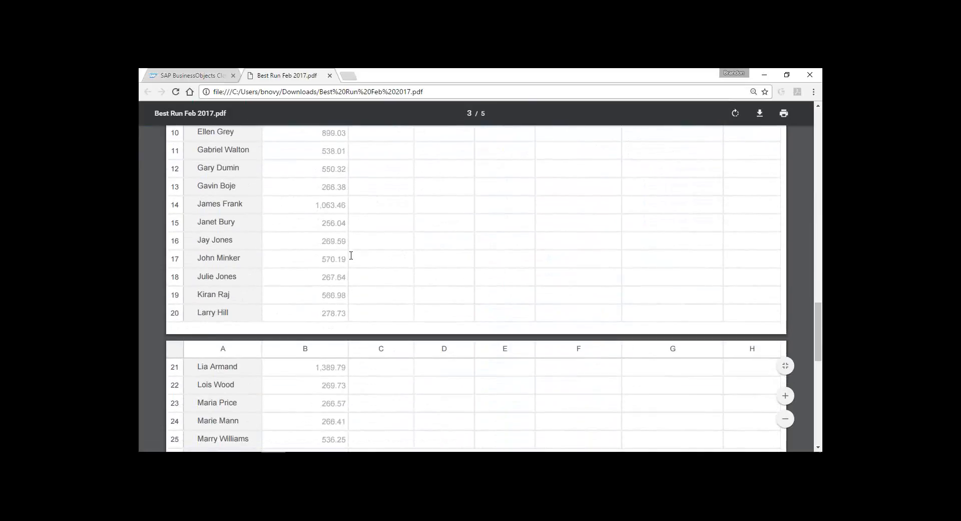
pyautogui.scroll(-4, 349, 262)
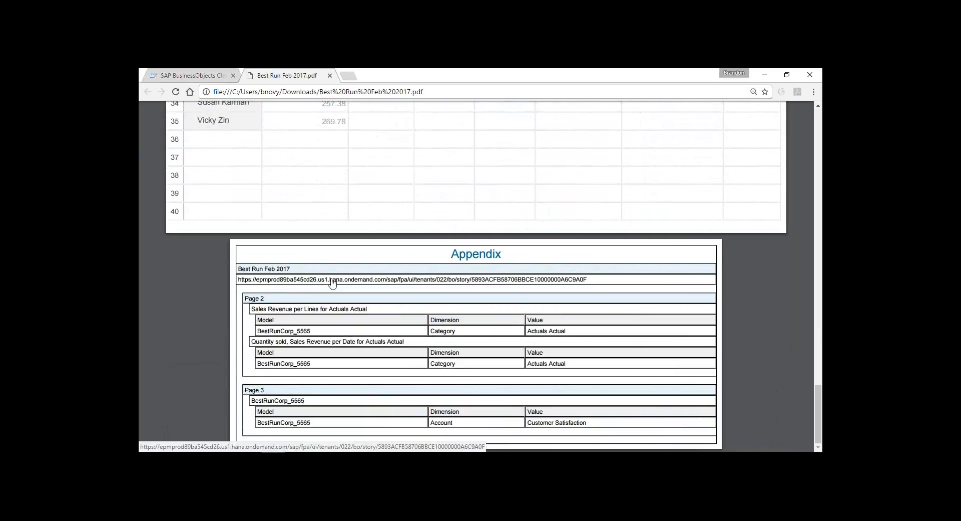
pyautogui.click(330, 76)
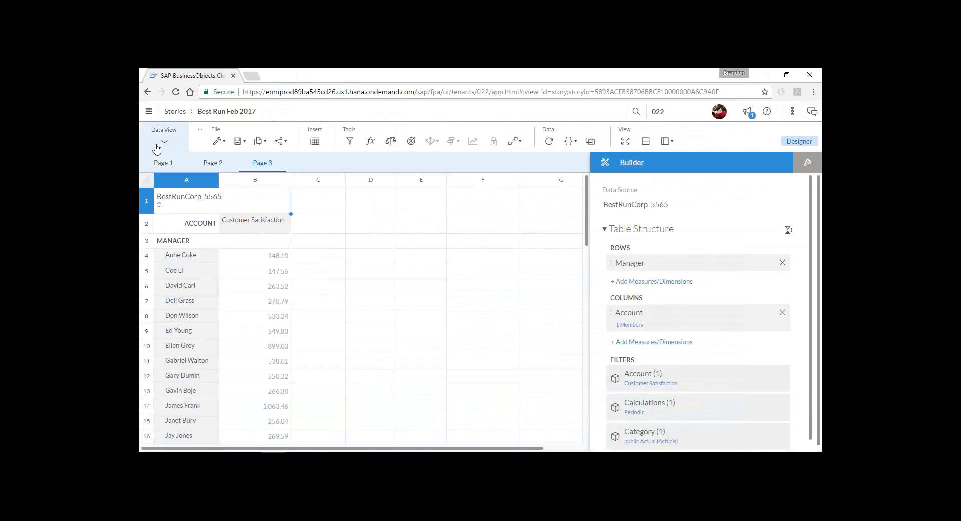
# Step: Browse the stories by the Public, My Stories and All categories and open the Best Run Weekly story
pyautogui.click(148, 112)
pyautogui.moveTo(178, 171)
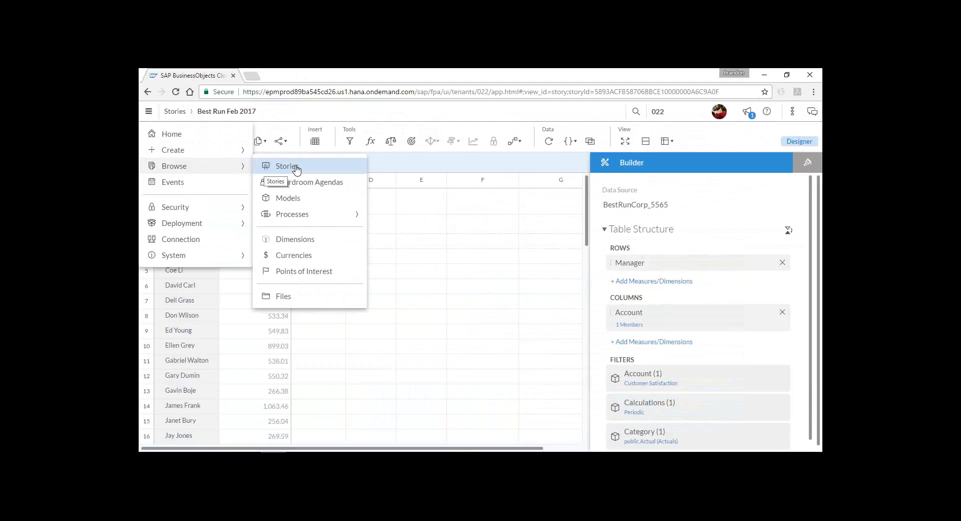
pyautogui.click(296, 168)
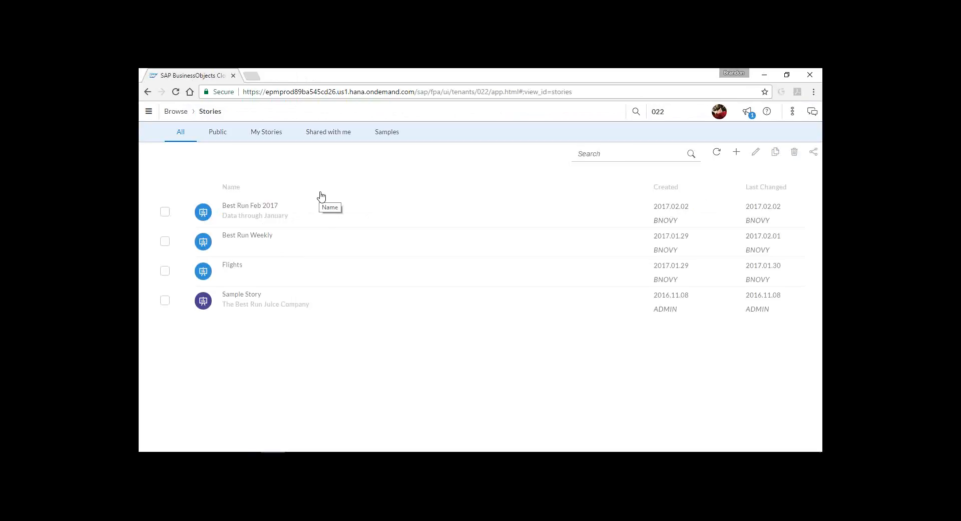
pyautogui.click(221, 135)
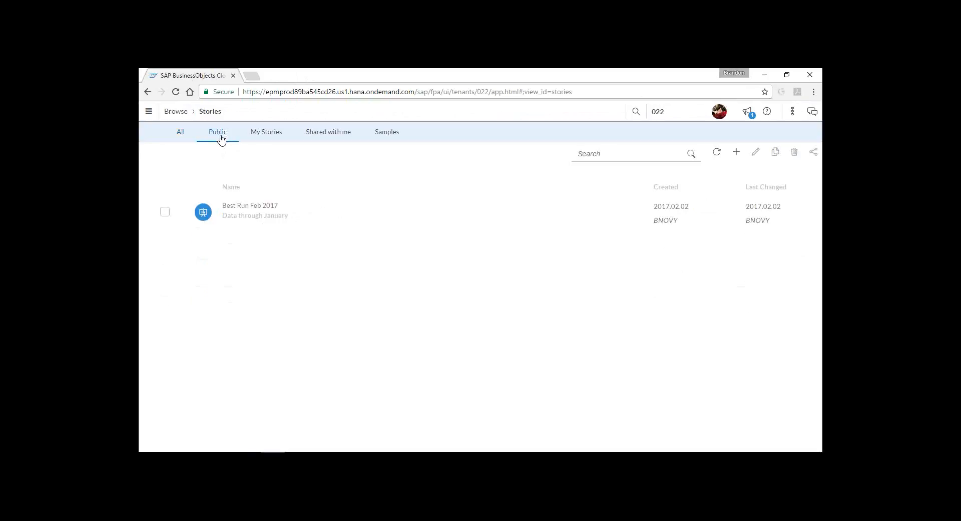
pyautogui.click(261, 136)
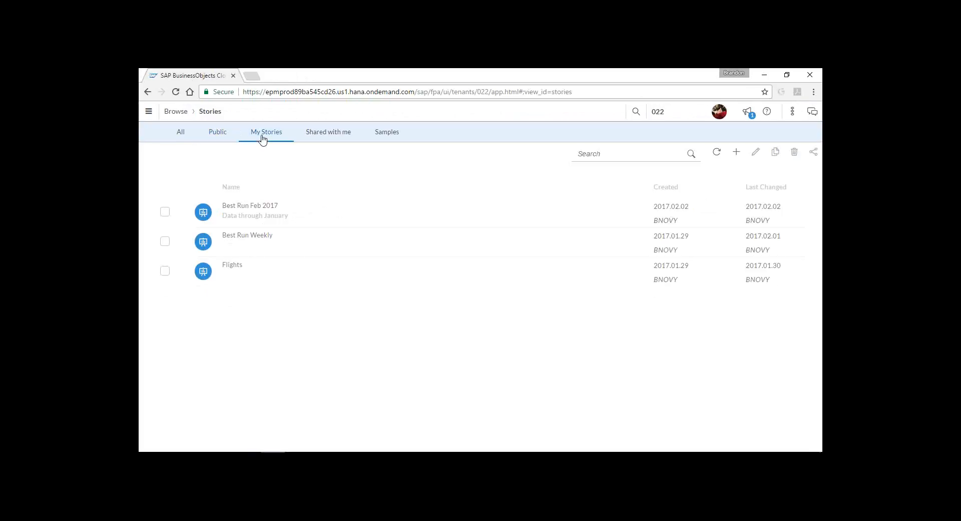
pyautogui.click(180, 136)
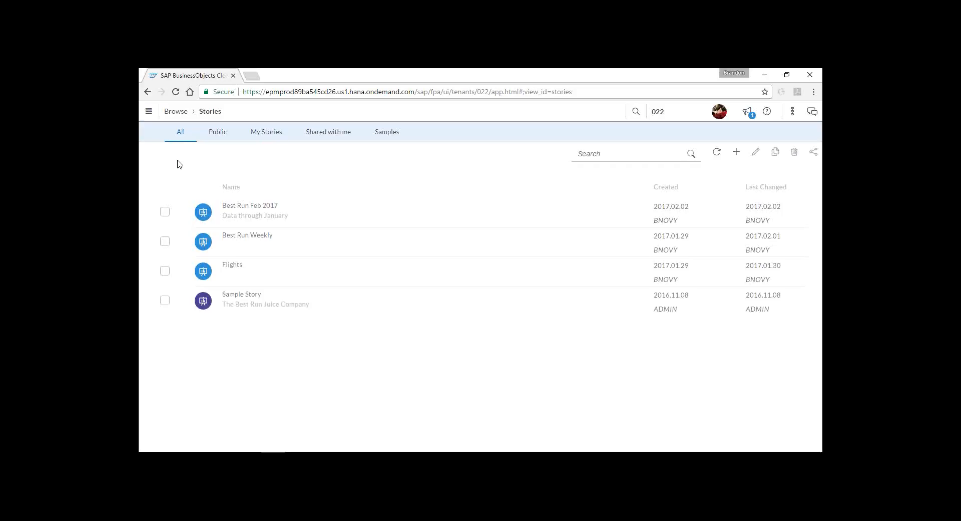
pyautogui.click(259, 237)
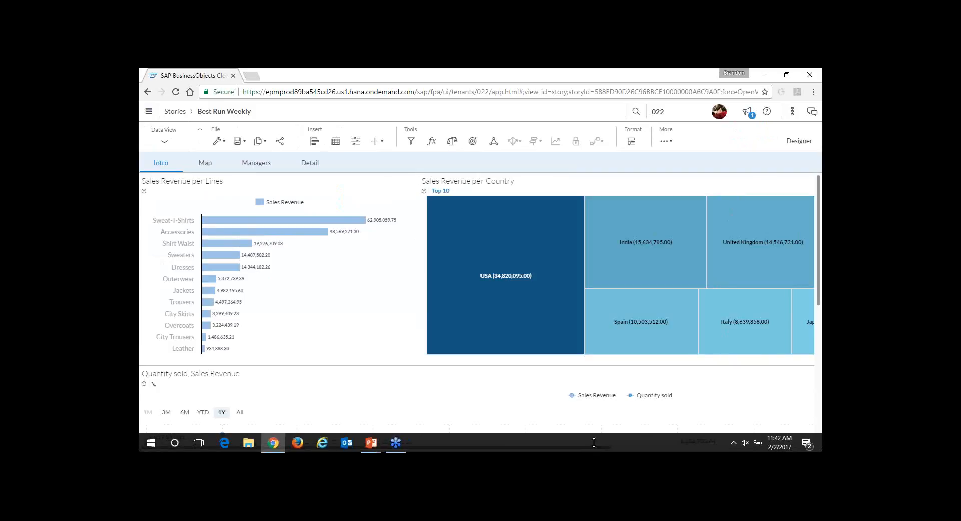
pyautogui.moveTo(606, 449)
pyautogui.mouseDown()
pyautogui.moveTo(684, 448)
pyautogui.moveTo(606, 449)
pyautogui.mouseUp()
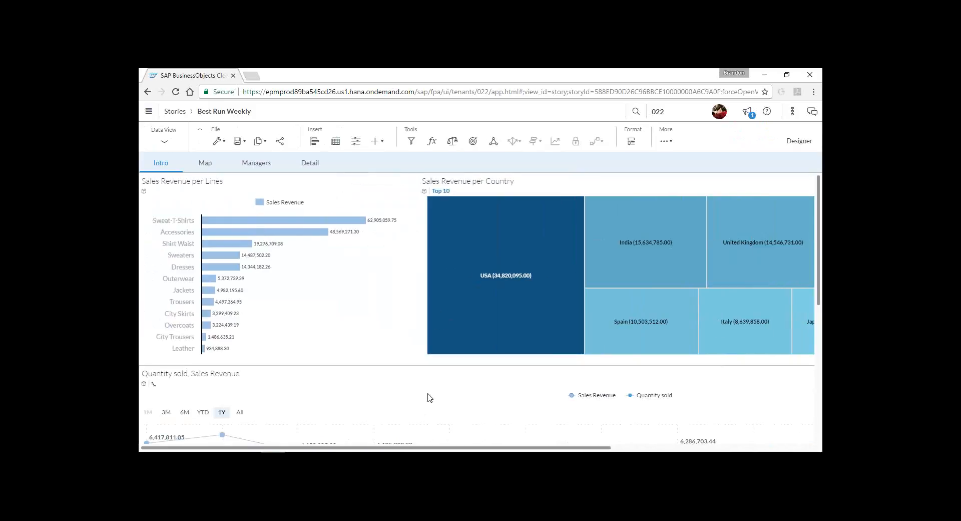
# Step: Filter the Sales Revenue per Lines chart to Sweat-T-Shirts, then remove the Lines filter
pyautogui.moveTo(299, 226)
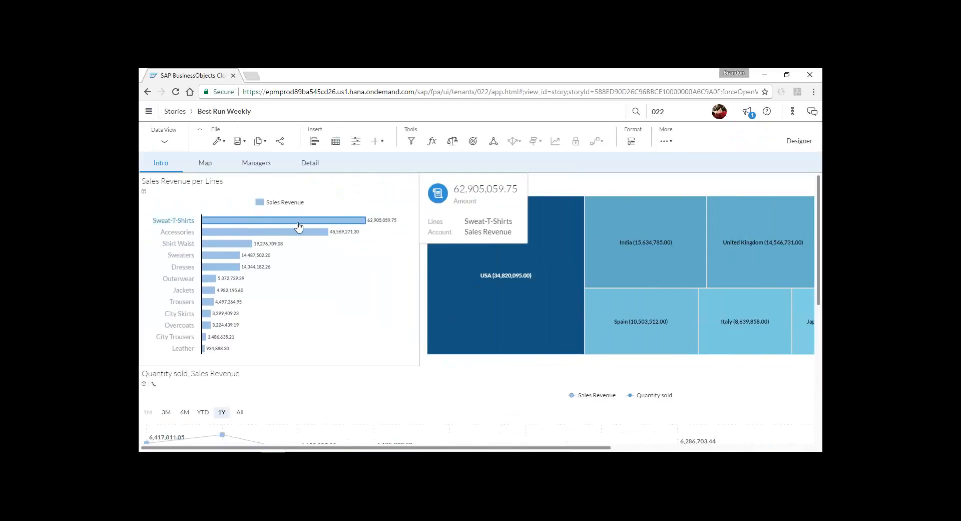
pyautogui.click(267, 226)
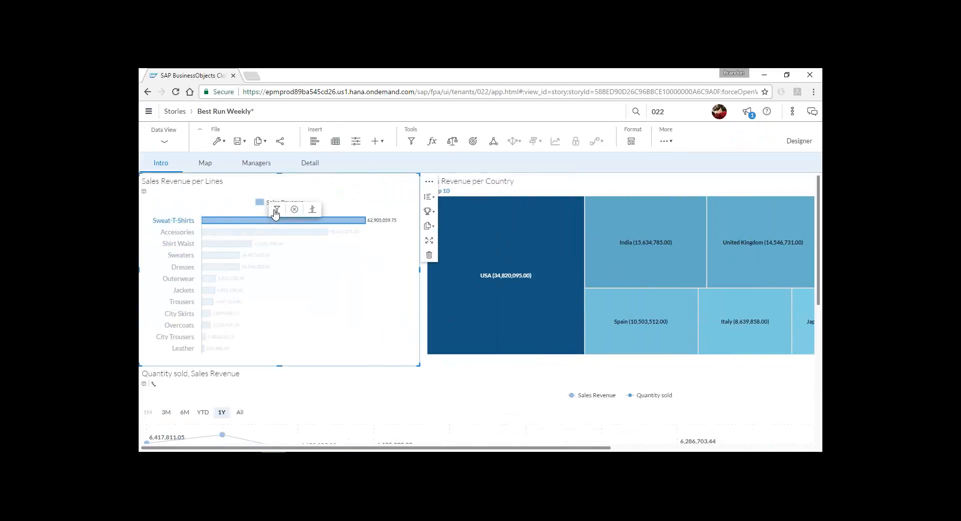
pyautogui.click(276, 211)
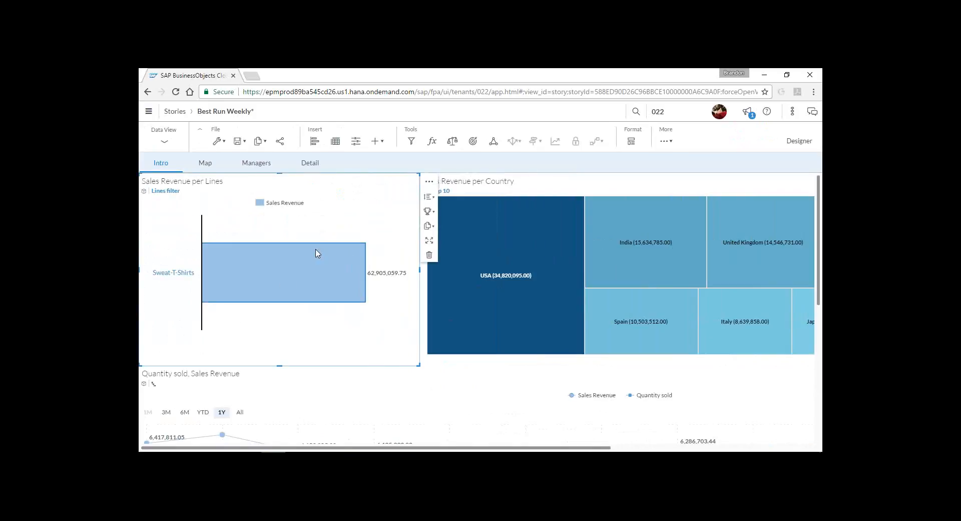
pyautogui.moveTo(315, 271)
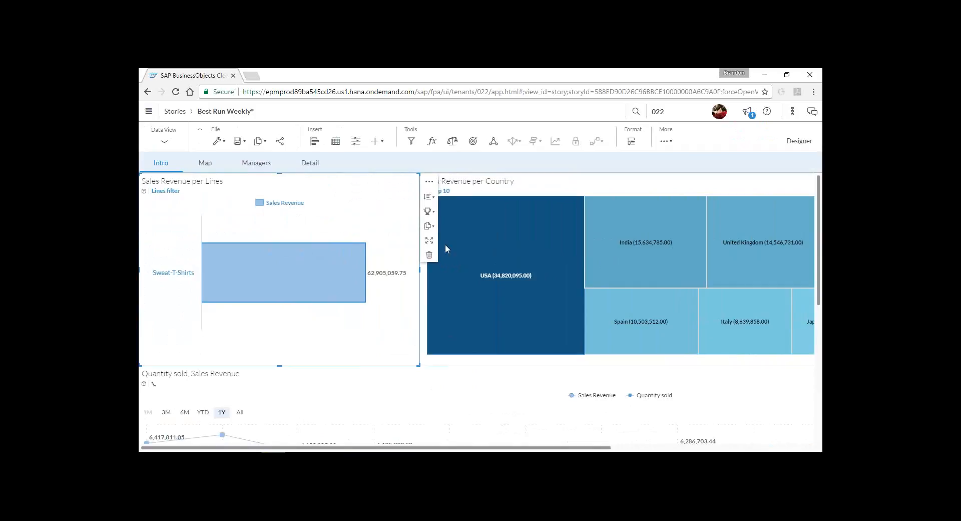
pyautogui.click(298, 243)
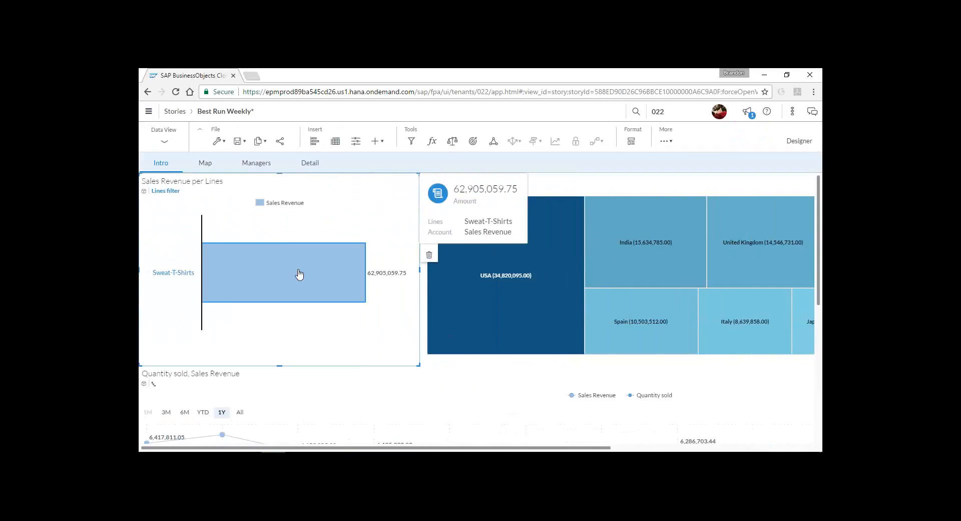
pyautogui.click(184, 194)
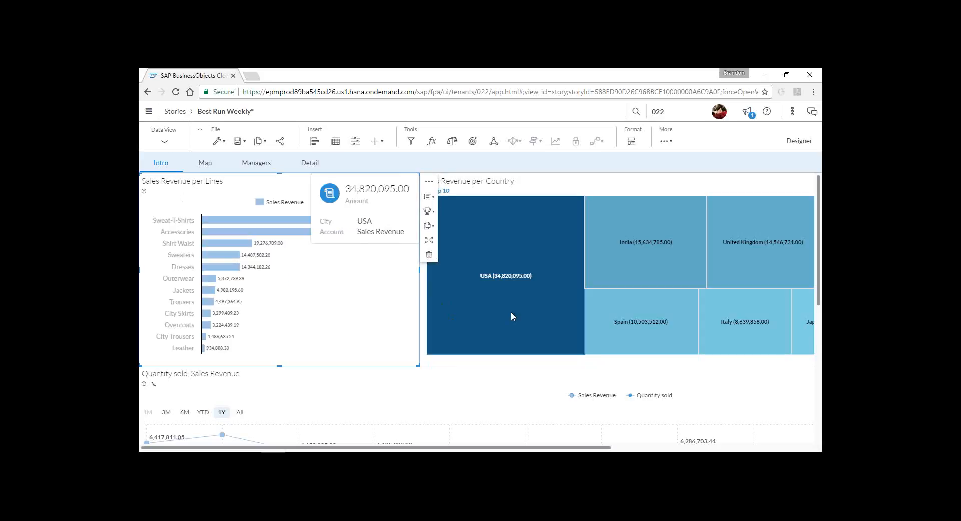
# Step: Show the story's Map page in full screen and examine the sales revenue regions, store locations and map legends
pyautogui.moveTo(539, 447); pyautogui.dragTo(583, 447)
pyautogui.click(204, 164)
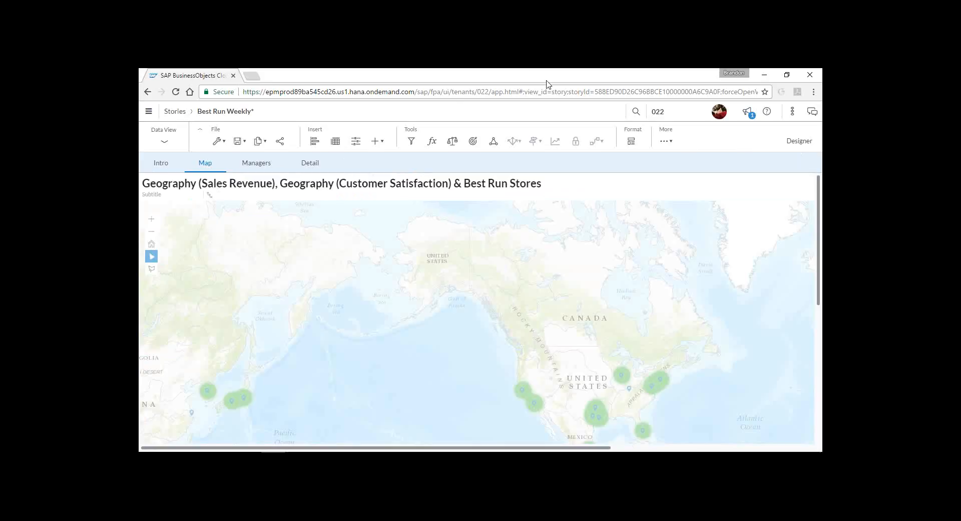
pyautogui.press('F11')
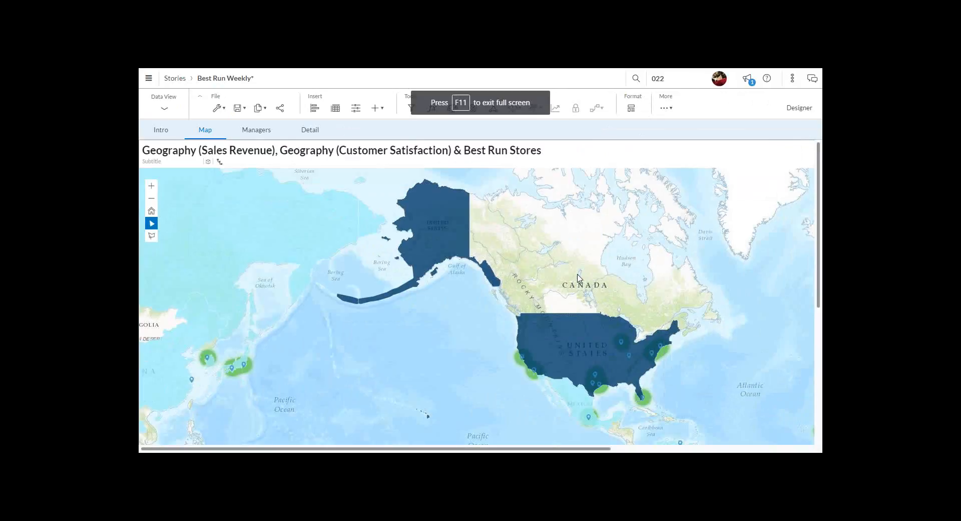
pyautogui.moveTo(564, 267); pyautogui.dragTo(484, 238)
pyautogui.moveTo(410, 277)
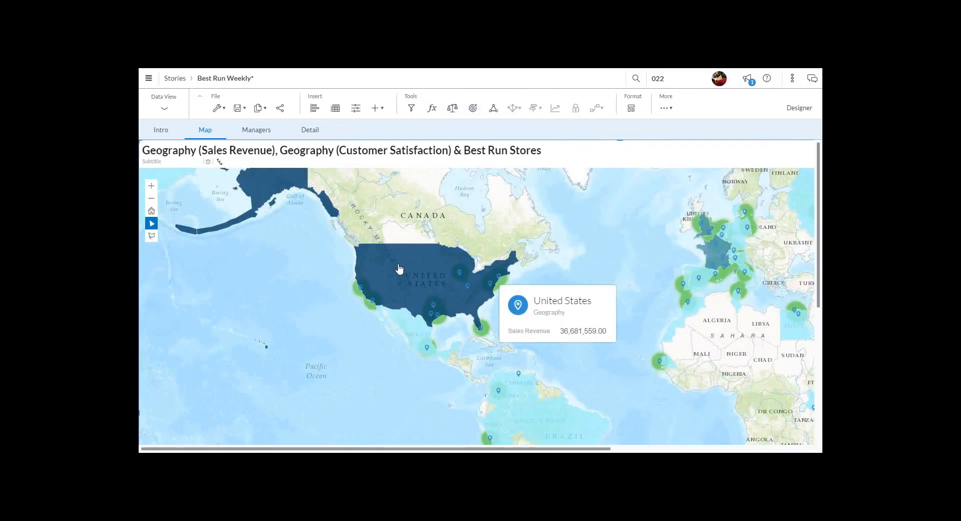
pyautogui.moveTo(584, 275); pyautogui.dragTo(552, 274)
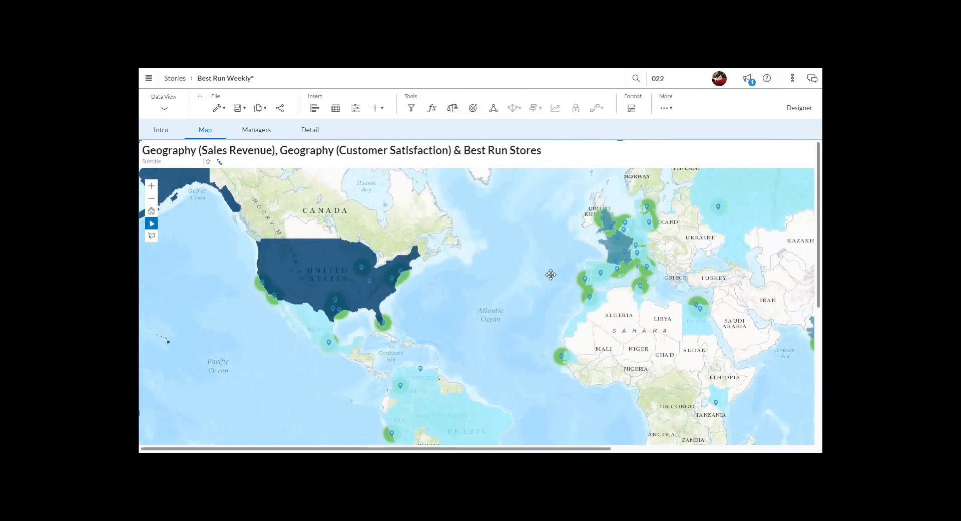
pyautogui.moveTo(398, 295)
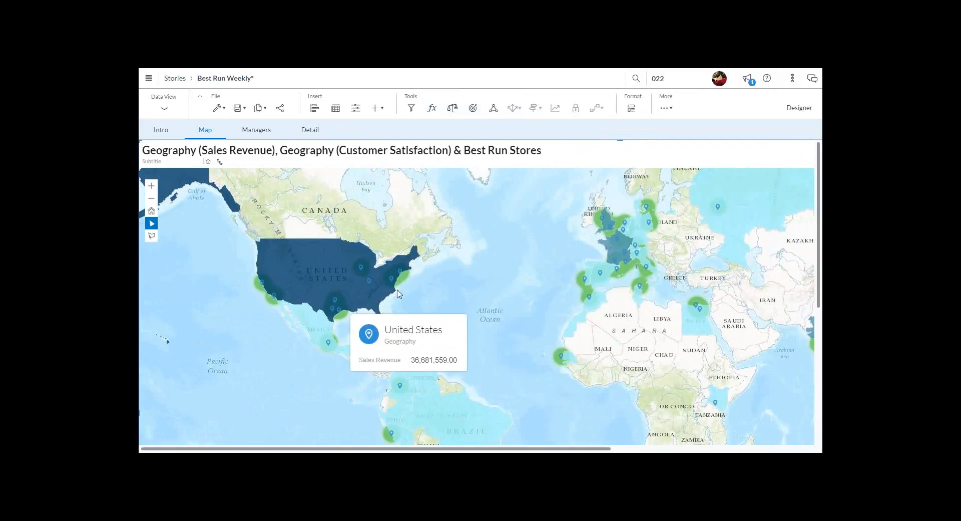
pyautogui.moveTo(401, 278)
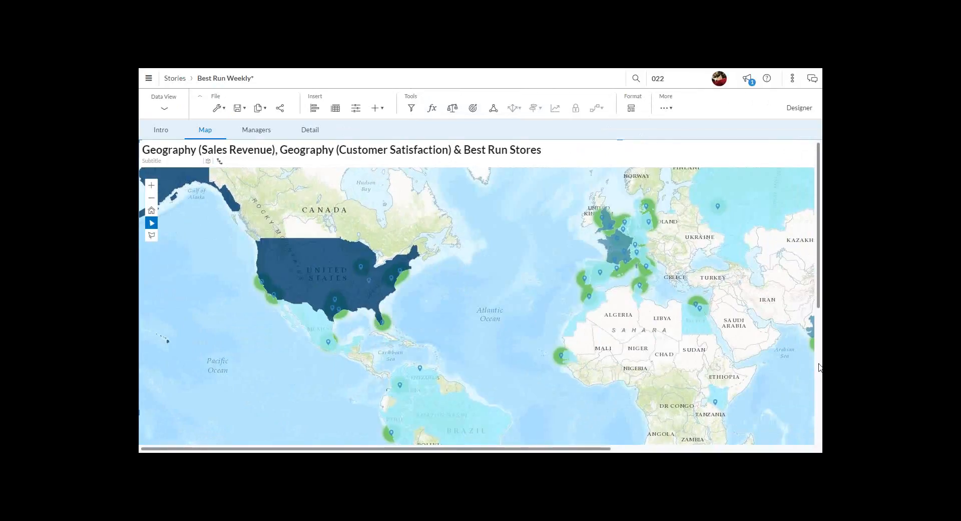
pyautogui.scroll(-5, 820, 367)
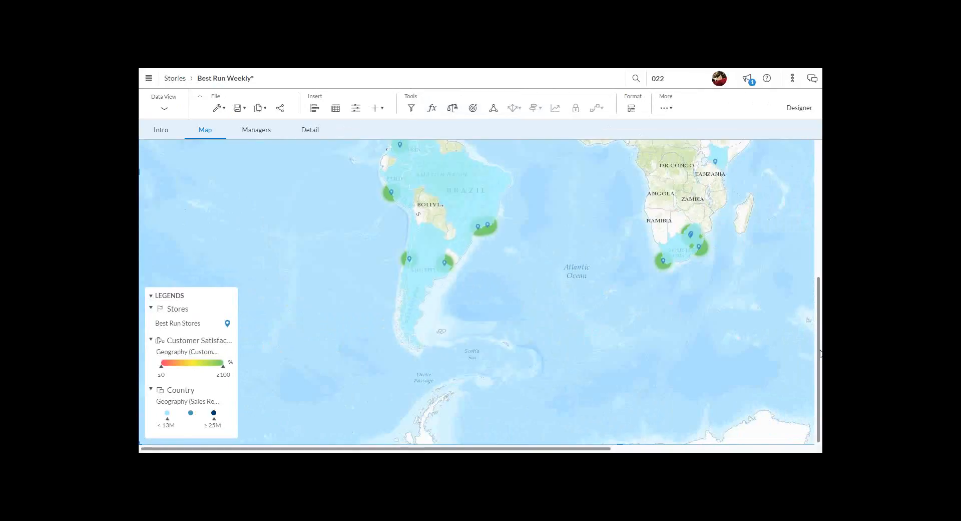
pyautogui.scroll(5, 820, 353)
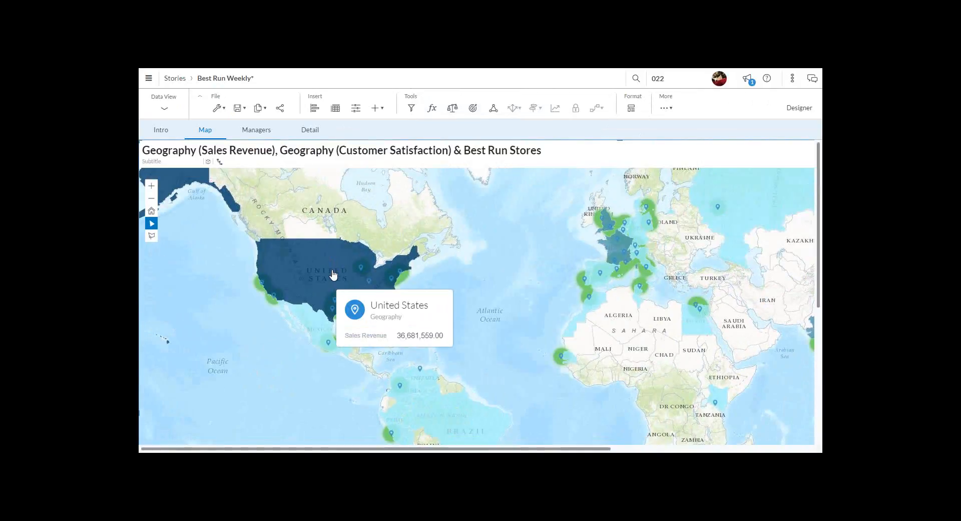
# Step: Drill down on the United States to state level on the geography map, then drill back up from California
pyautogui.click(334, 275)
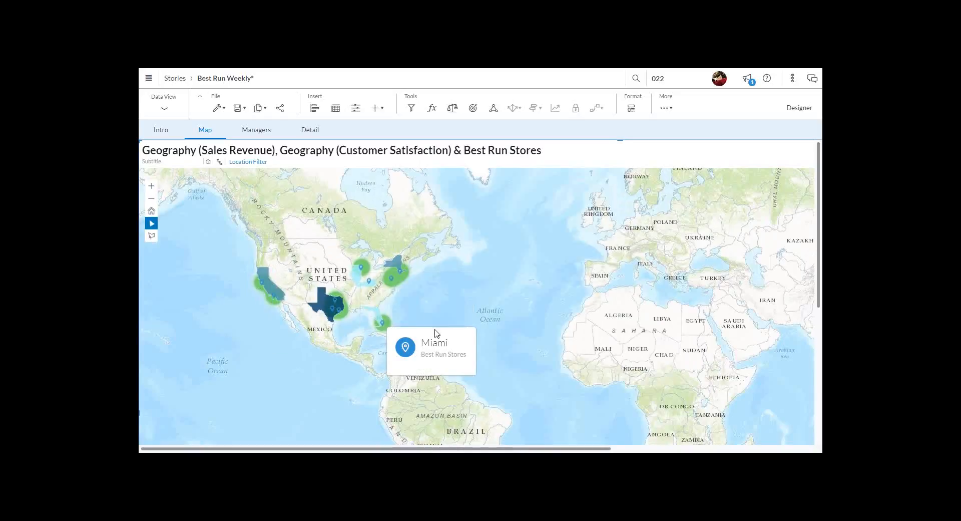
pyautogui.moveTo(270, 292)
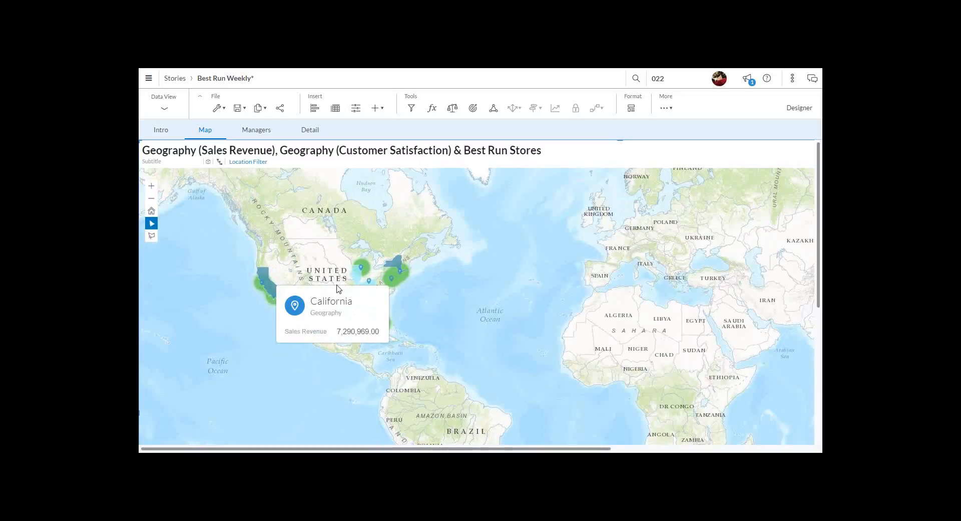
pyautogui.click(262, 282)
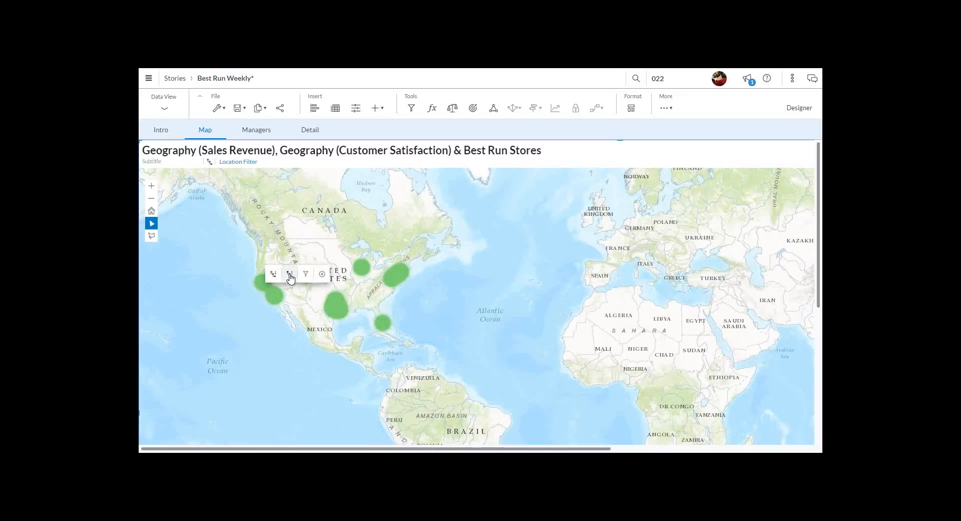
pyautogui.click(290, 274)
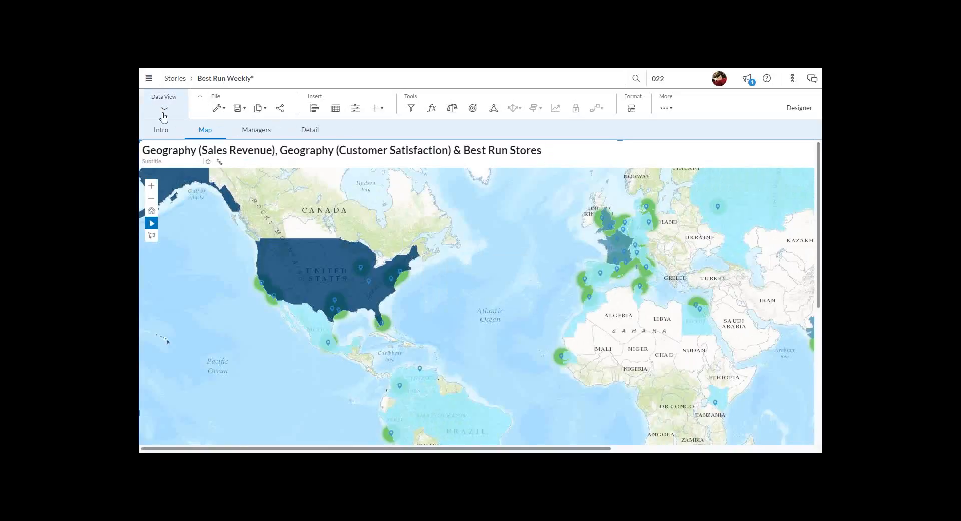
# Step: Leave the Best Run Weekly story and return to the list of all stories
pyautogui.click(175, 79)
pyautogui.click(440, 337)
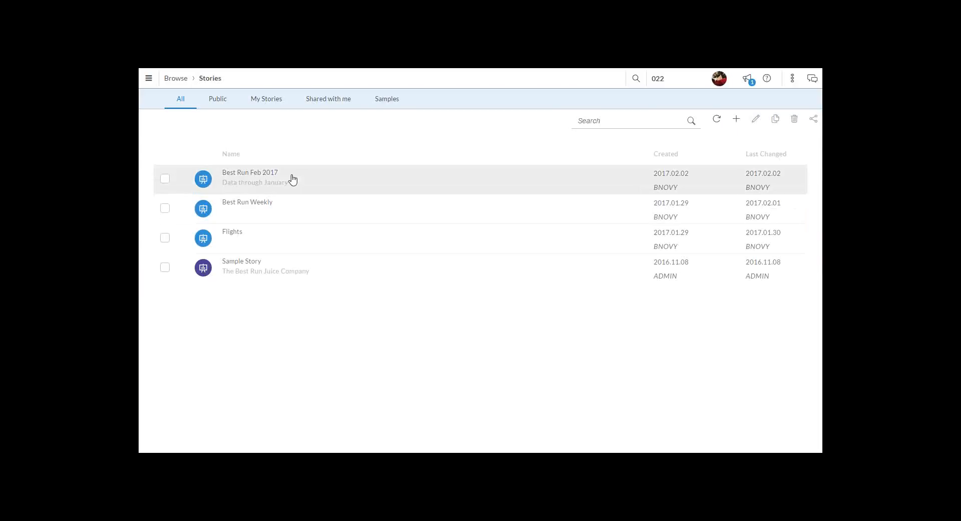
# Step: Open the Flights story and show the Best Run Stores map's layers and filters in the Designer
pyautogui.click(232, 232)
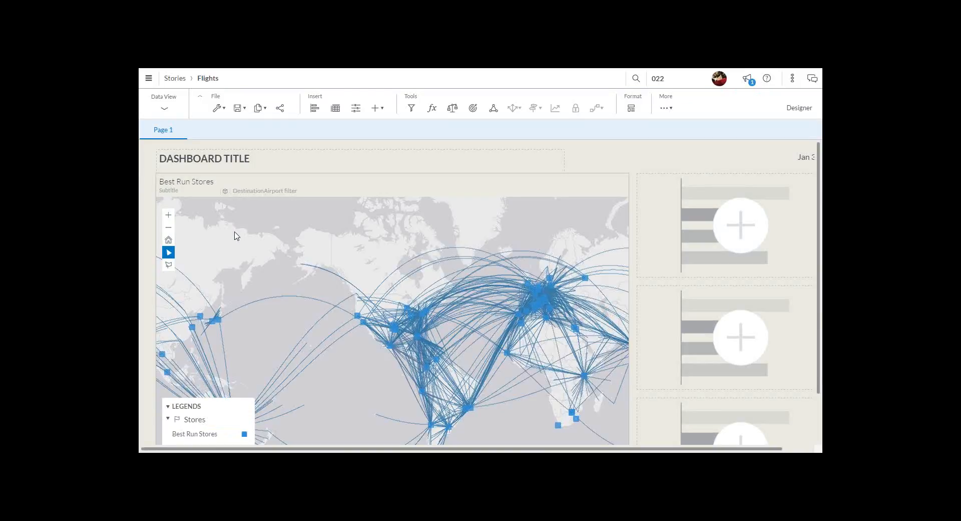
pyautogui.moveTo(449, 333); pyautogui.dragTo(433, 277)
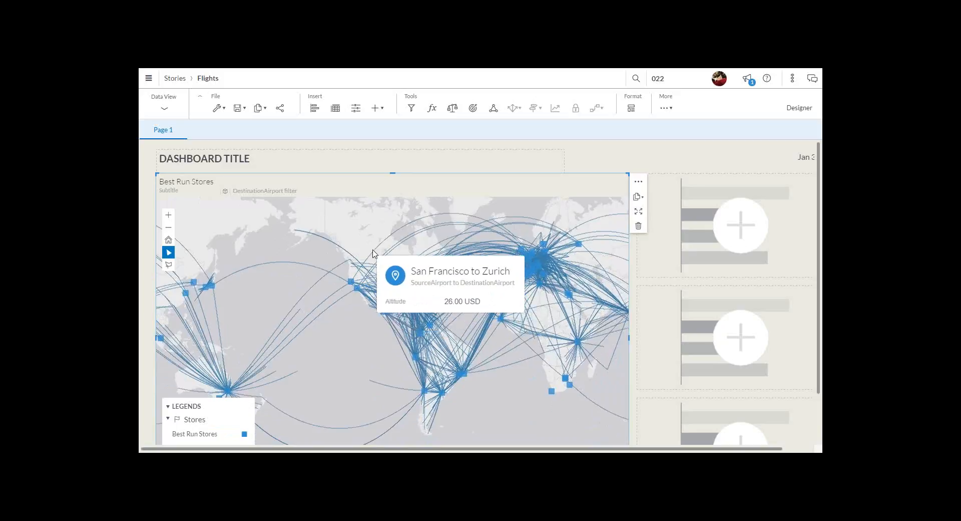
pyautogui.click(797, 109)
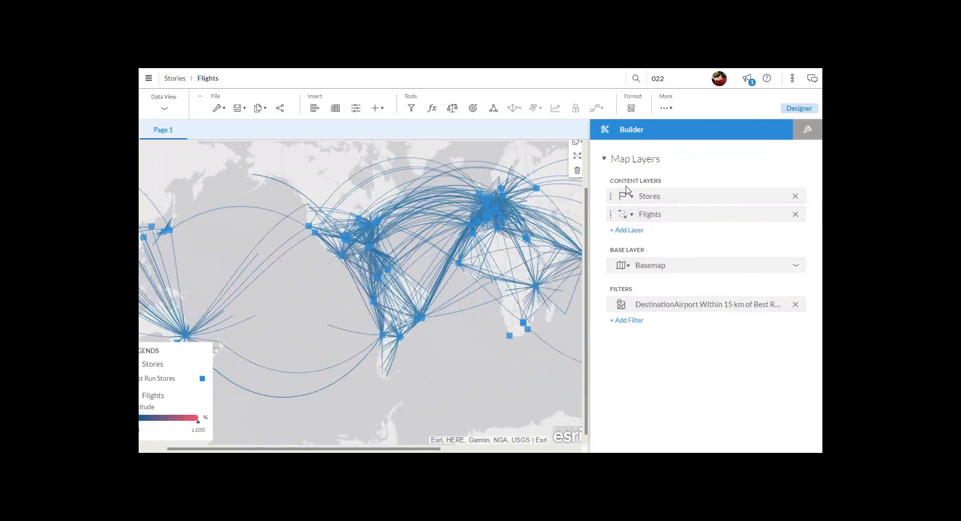
# Step: Remove the DestinationAirport distance filter from the Best Run Stores map
pyautogui.click(796, 305)
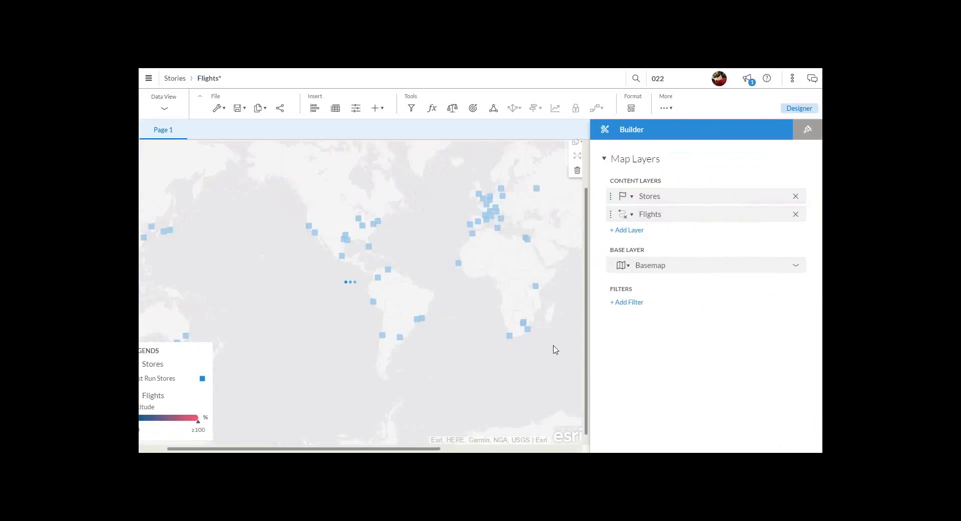
pyautogui.click(626, 303)
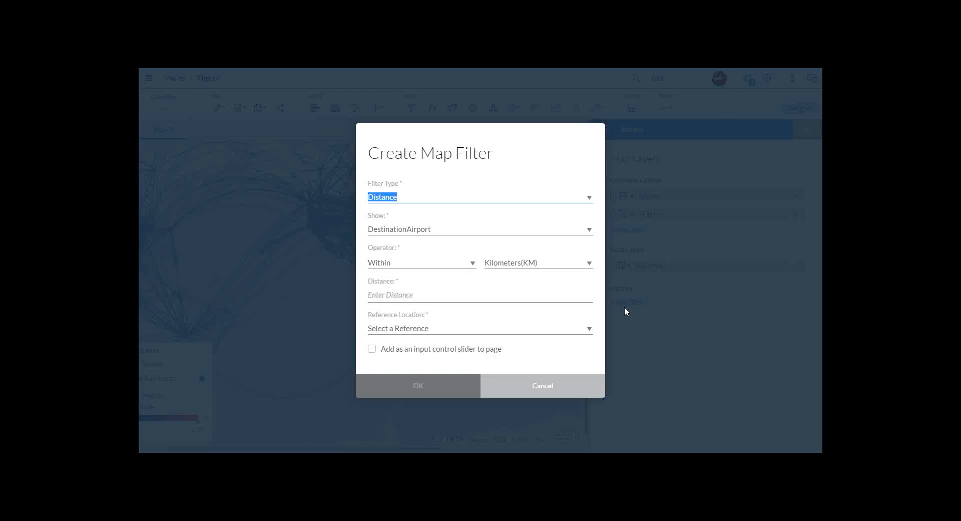
pyautogui.click(549, 386)
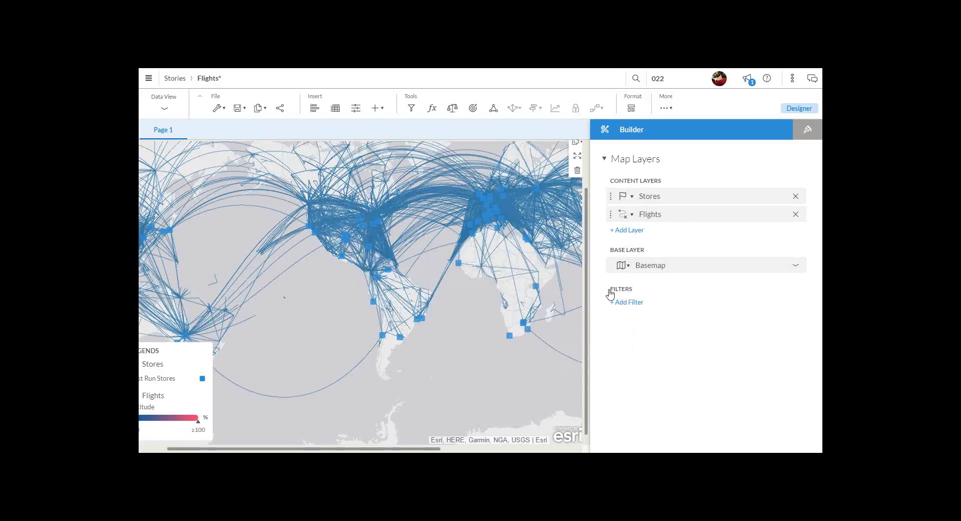
# Step: Add a Distance map filter showing DestinationAirport within 15 kilometers of Best Run Stores
pyautogui.click(625, 303)
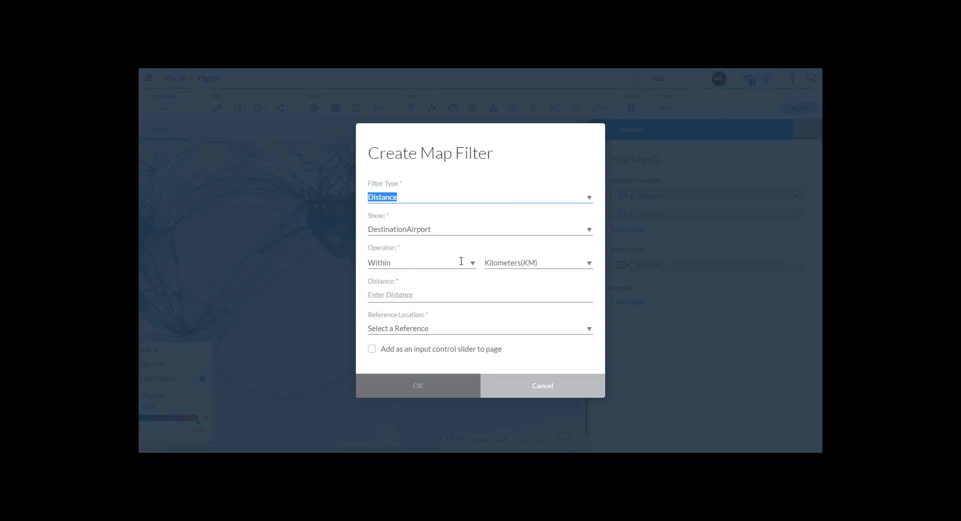
pyautogui.click(417, 295)
pyautogui.write('10')
pyautogui.click(444, 331)
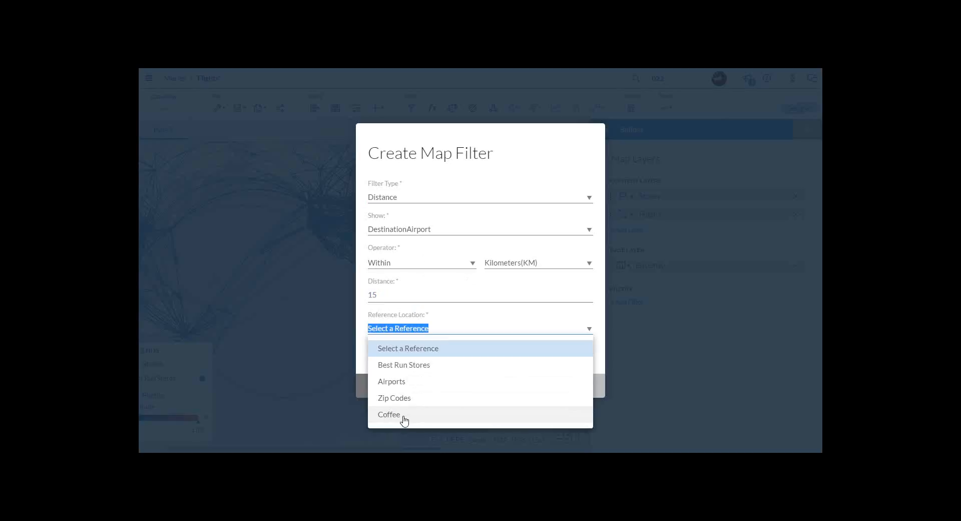
pyautogui.click(424, 368)
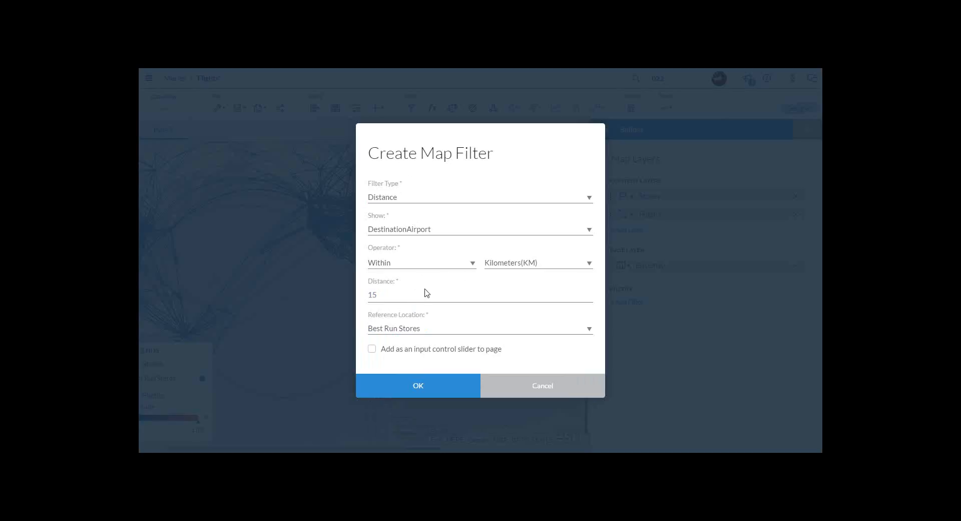
pyautogui.click(421, 385)
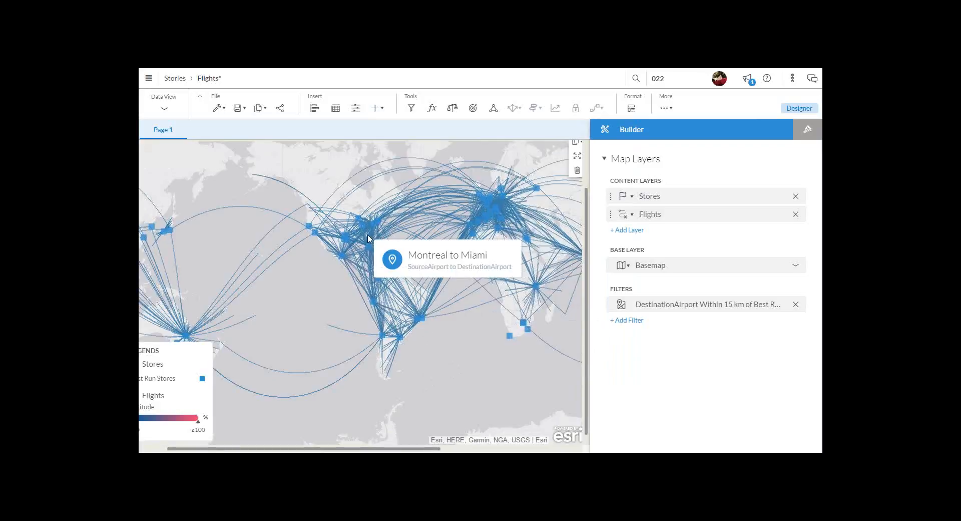
pyautogui.moveTo(361, 232)
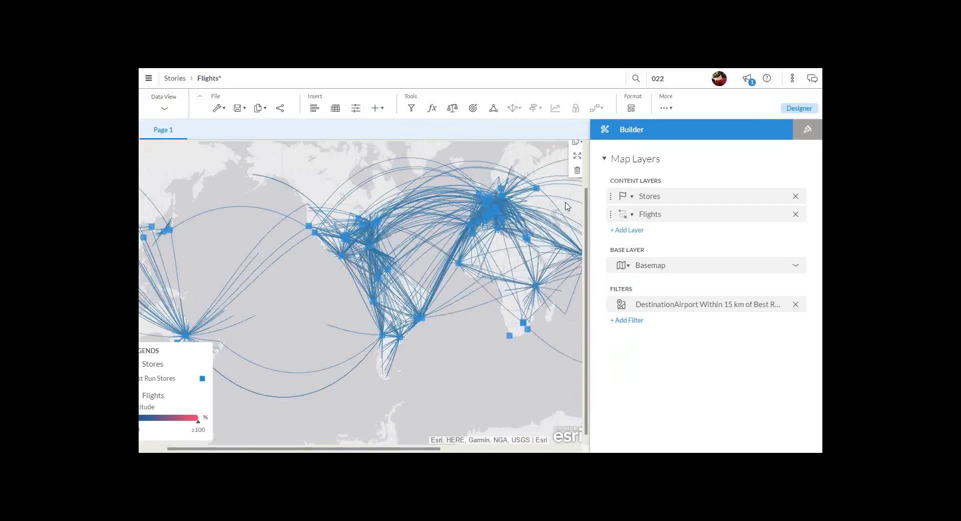
# Step: Examine the map's styling options, including the background colours, fonts and map control theme
pyautogui.click(148, 78)
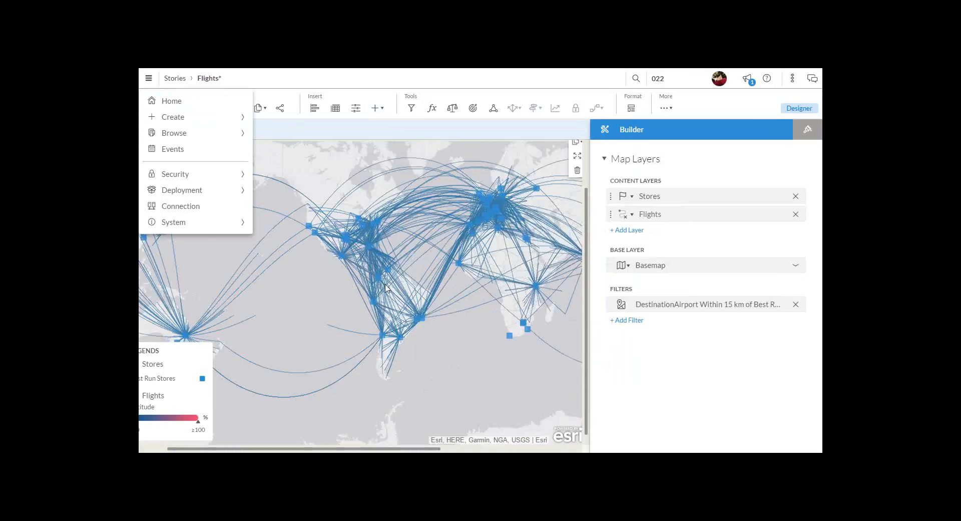
pyautogui.click(455, 370)
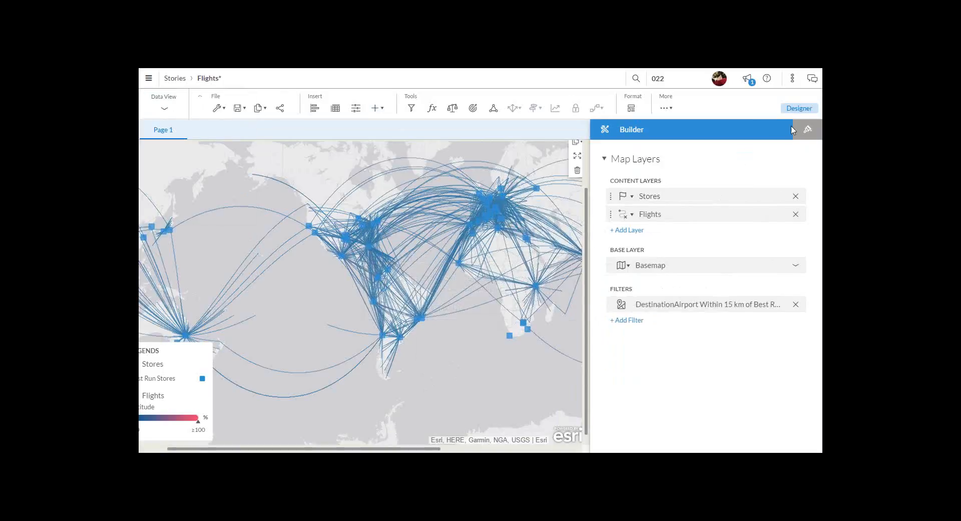
pyautogui.click(807, 130)
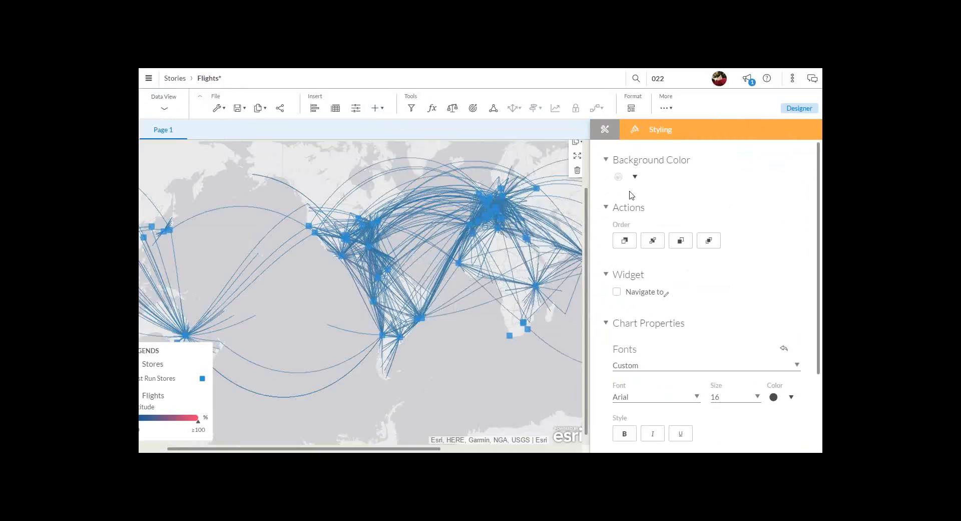
pyautogui.scroll(-2, 674, 265)
pyautogui.scroll(2, 665, 255)
pyautogui.scroll(-2, 662, 261)
pyautogui.scroll(2, 641, 211)
pyautogui.click(636, 178)
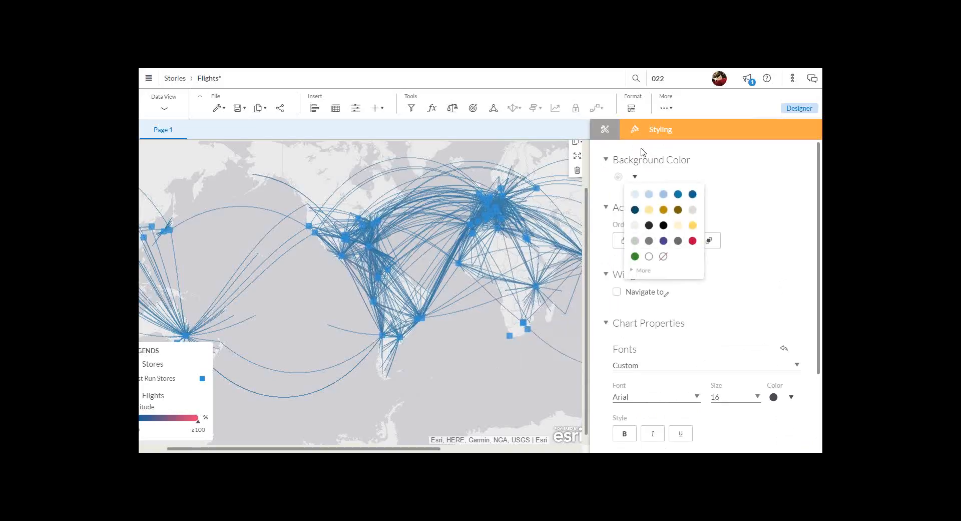
pyautogui.click(744, 270)
pyautogui.scroll(-3, 745, 269)
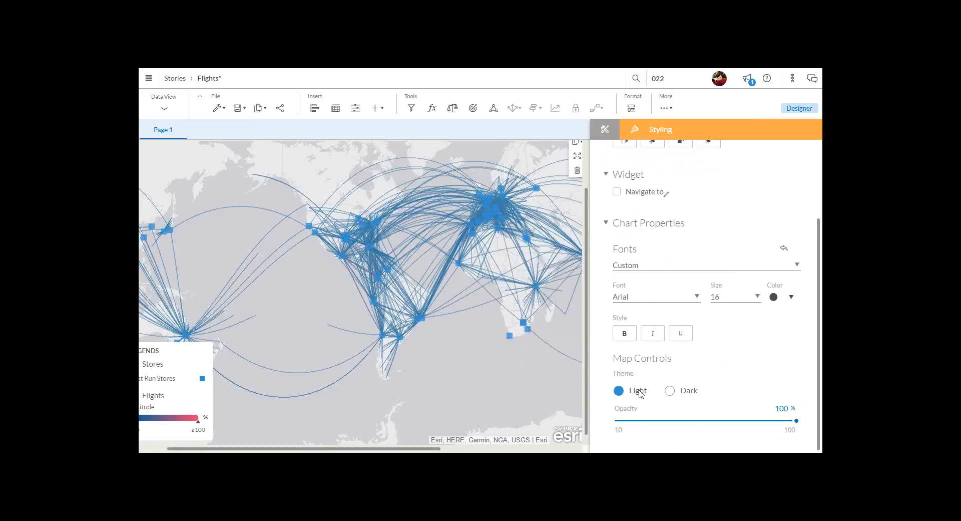
pyautogui.scroll(3, 679, 228)
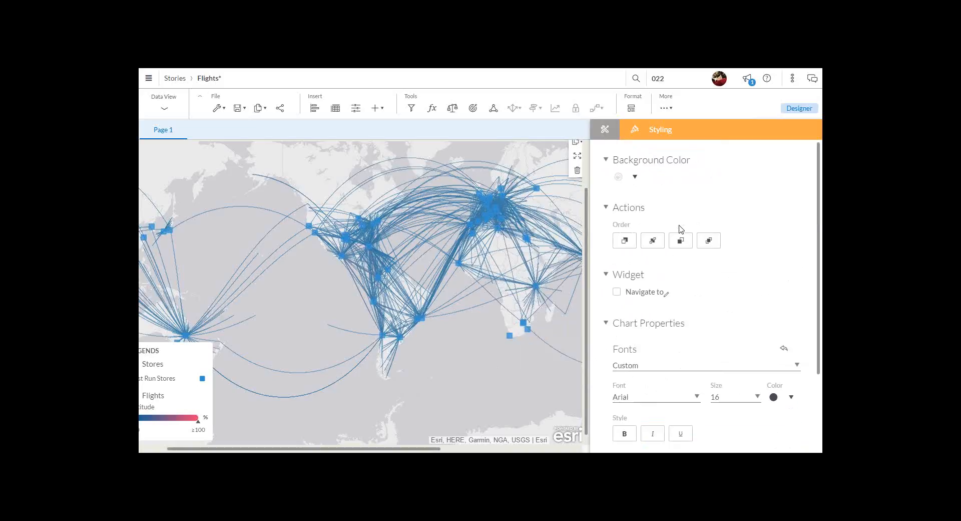
# Step: Change the map's base layer to Open Street Map
pyautogui.click(605, 130)
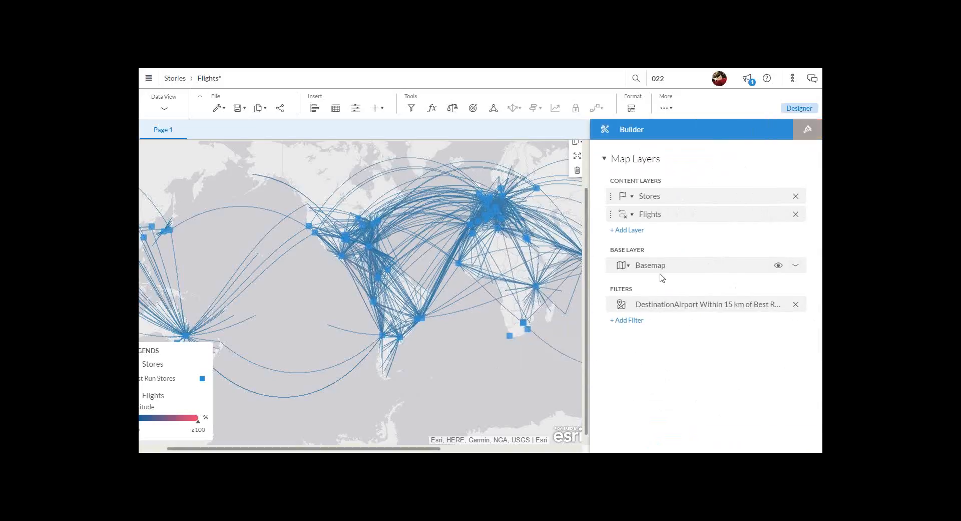
pyautogui.click(625, 266)
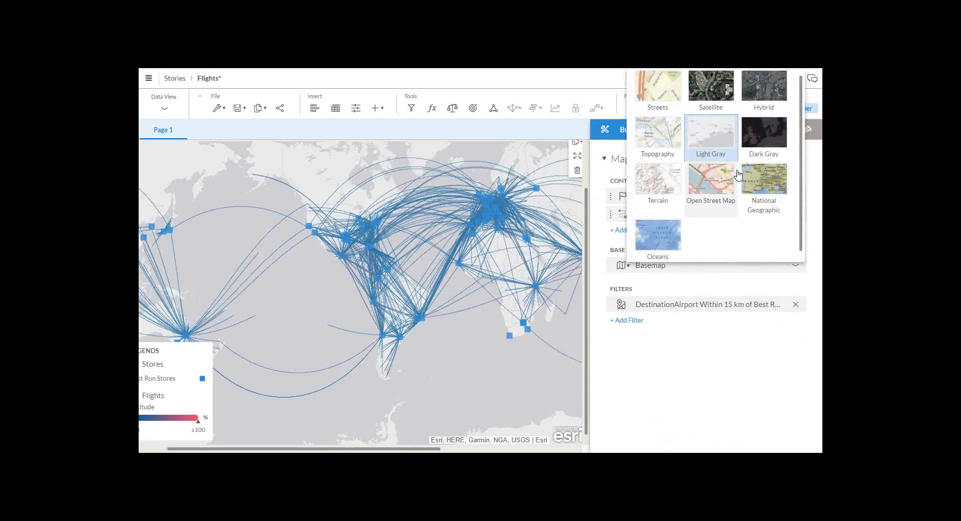
pyautogui.click(710, 186)
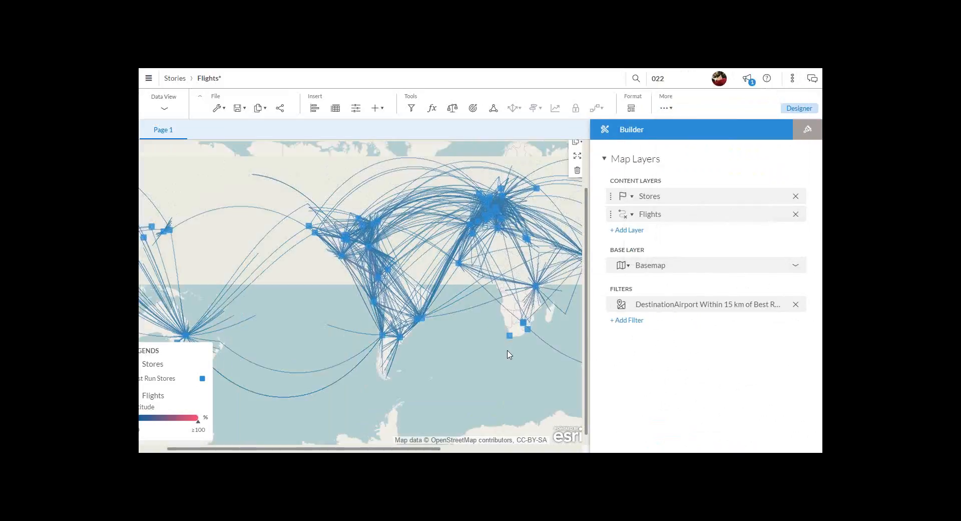
# Step: Examine the flight routes and street-level detail on the map from Central America up to central Texas
pyautogui.moveTo(373, 281)
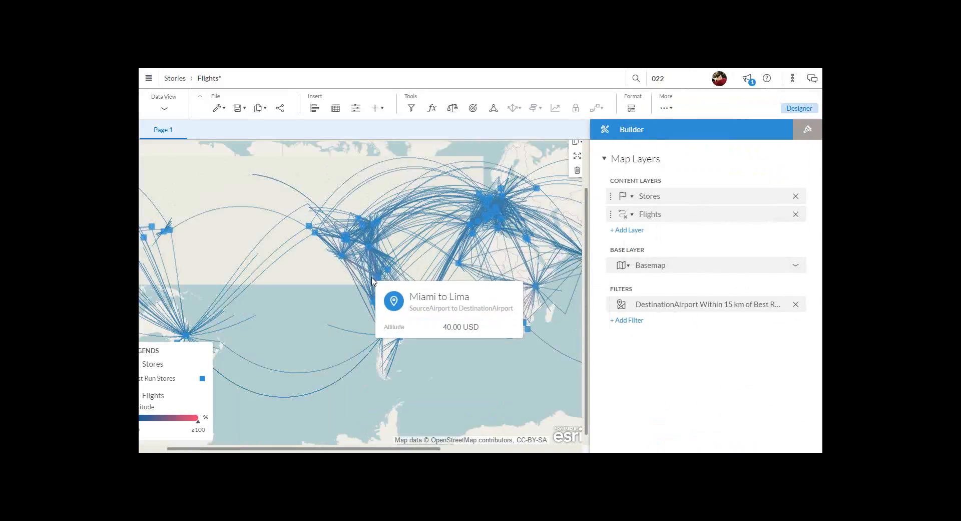
pyautogui.scroll(5, 372, 280)
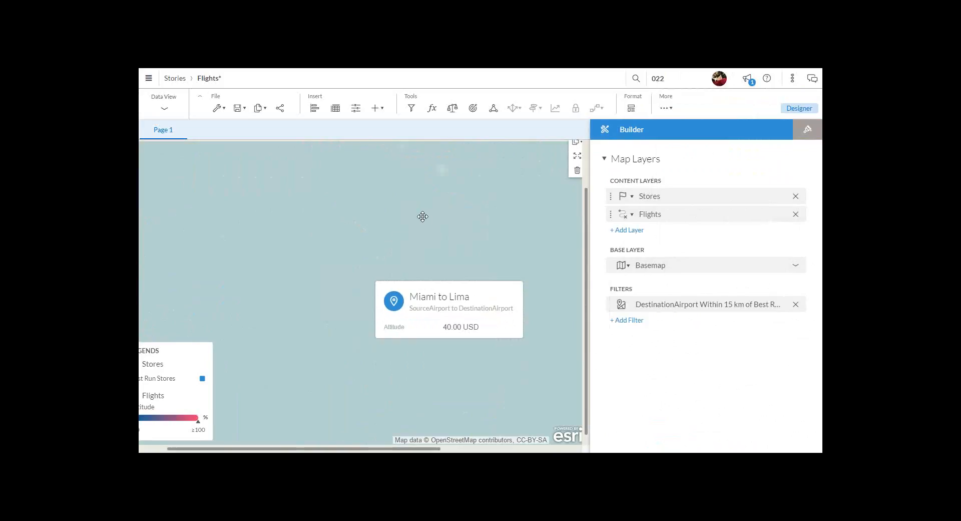
pyautogui.moveTo(369, 308); pyautogui.dragTo(353, 346)
pyautogui.moveTo(442, 215); pyautogui.dragTo(350, 356)
pyautogui.moveTo(382, 217); pyautogui.dragTo(473, 426)
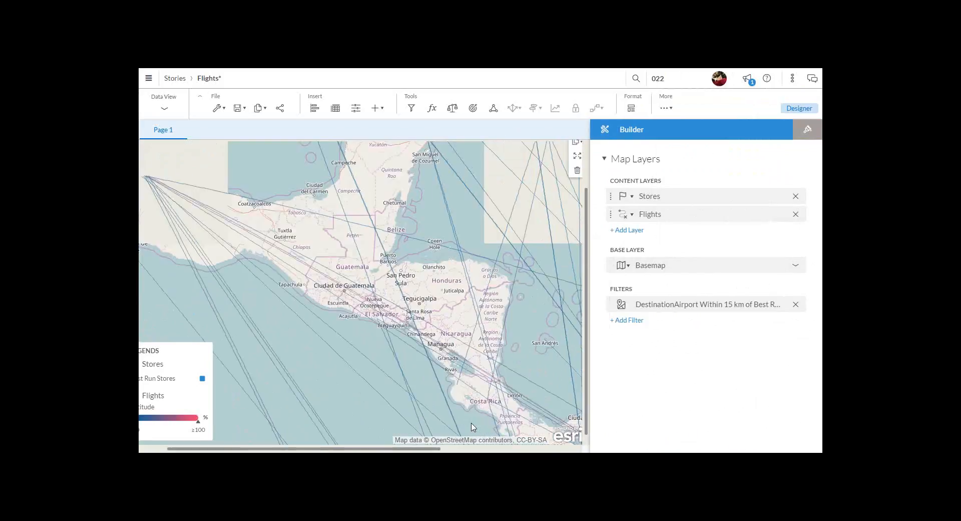
pyautogui.moveTo(351, 198)
pyautogui.mouseDown()
pyautogui.moveTo(474, 361)
pyautogui.moveTo(410, 329)
pyautogui.moveTo(432, 367)
pyautogui.mouseUp()
pyautogui.scroll(2, 408, 266)
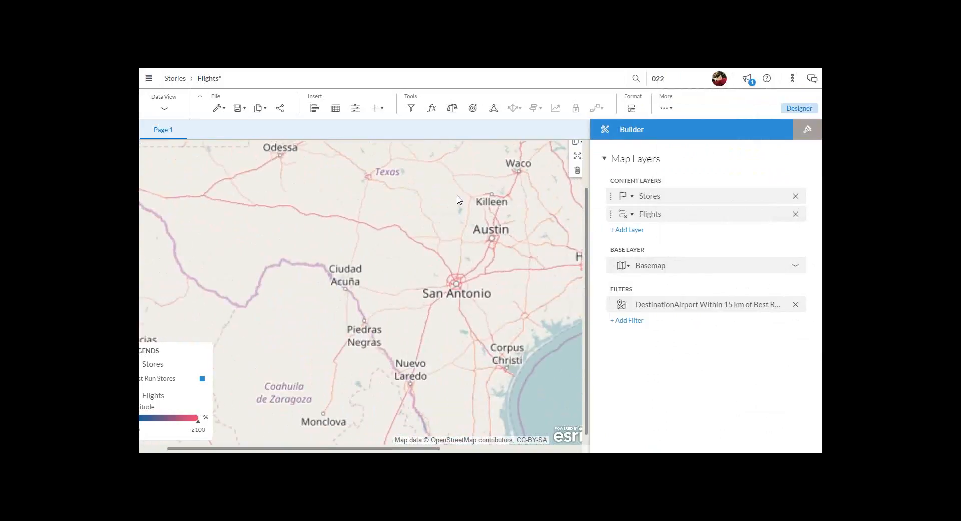
pyautogui.scroll(5, 421, 231)
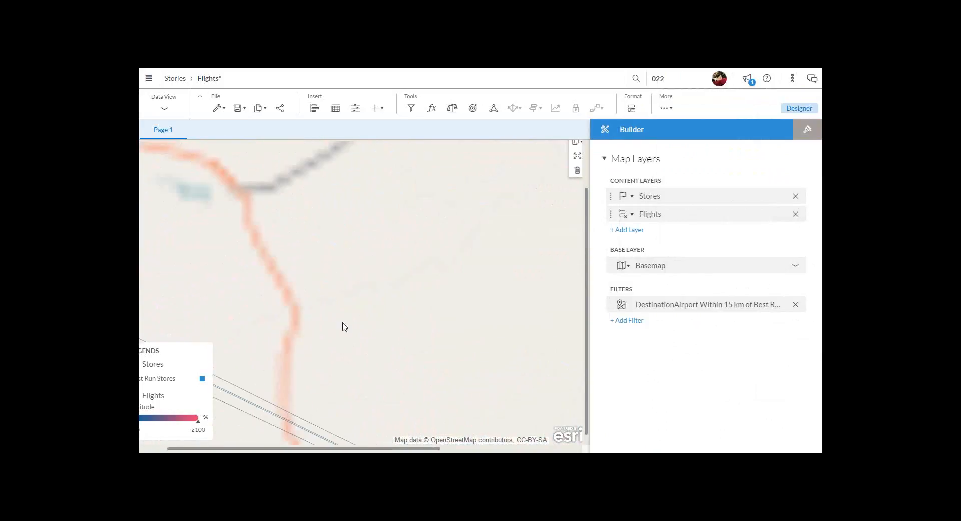
pyautogui.moveTo(437, 207); pyautogui.dragTo(393, 264)
pyautogui.moveTo(394, 213); pyautogui.dragTo(370, 269)
pyautogui.moveTo(457, 242); pyautogui.dragTo(423, 288)
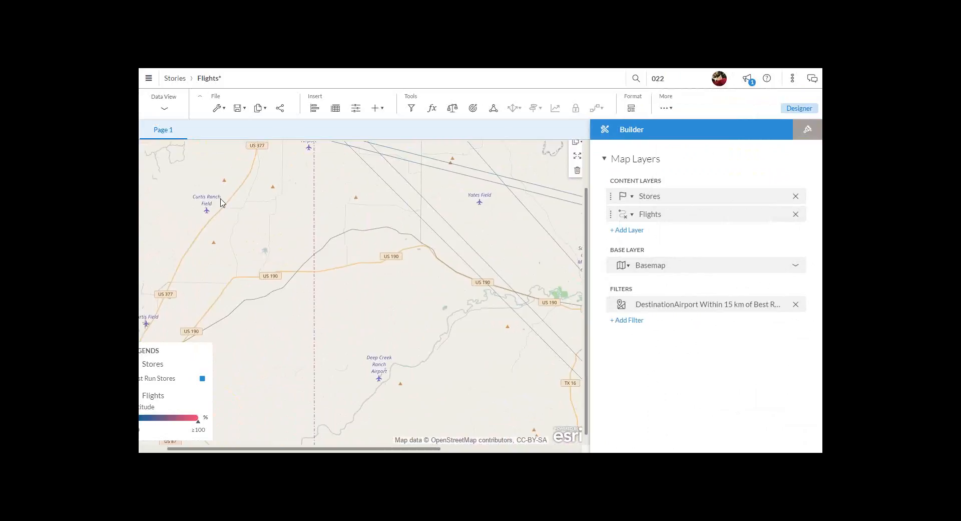
pyautogui.moveTo(421, 290); pyautogui.dragTo(371, 322)
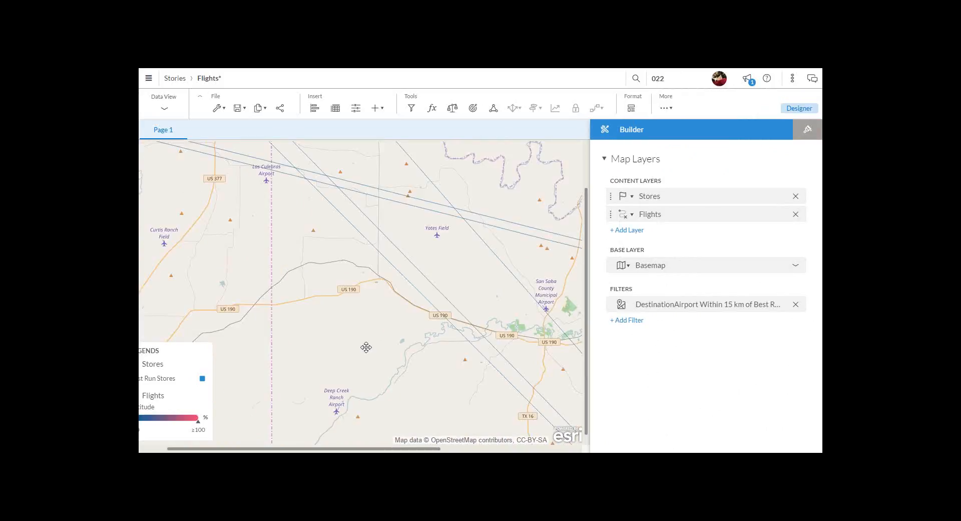
pyautogui.scroll(-5, 446, 268)
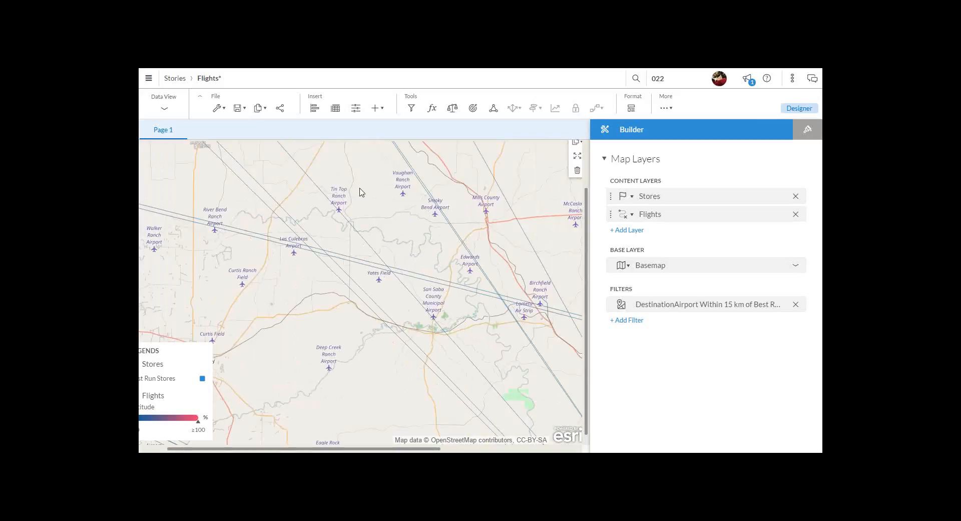
# Step: Leave the Flights story for the boardroom agendas and open the Monthly Sales agenda
pyautogui.click(148, 78)
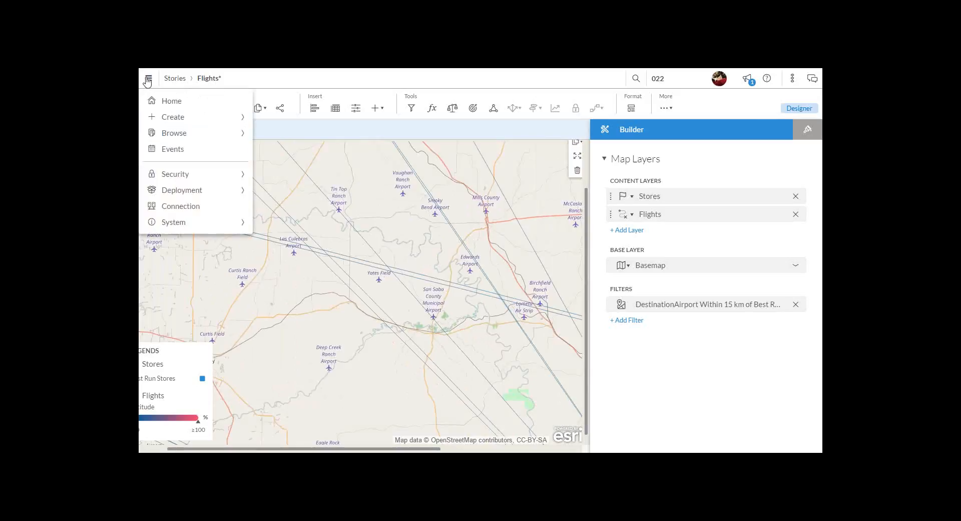
pyautogui.moveTo(173, 141)
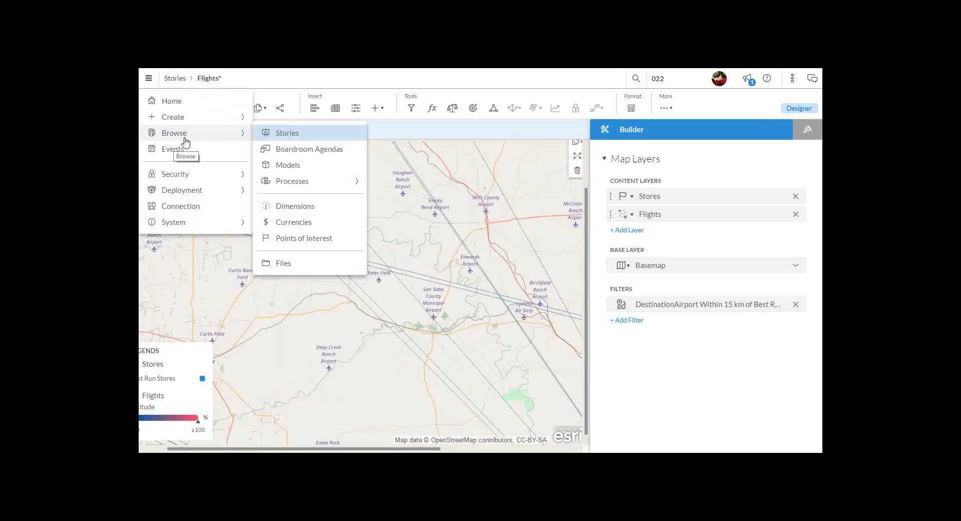
pyautogui.click(284, 149)
pyautogui.click(423, 337)
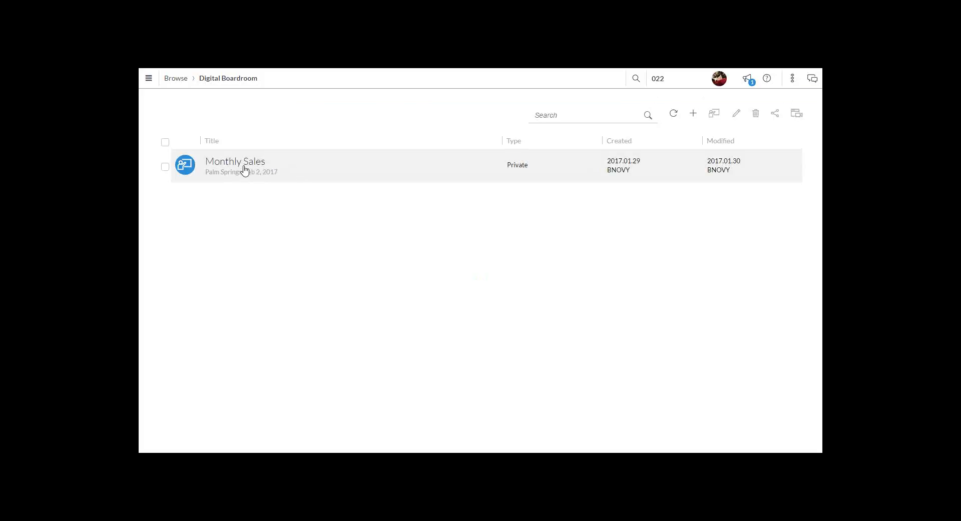
pyautogui.click(245, 169)
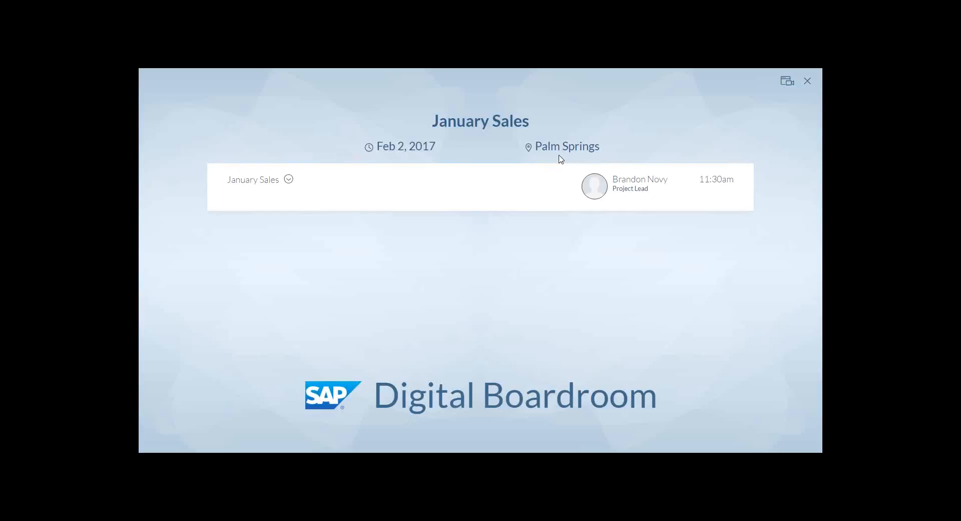
# Step: Expand the January Sales agenda item, present its geography map page and advance to the second page
pyautogui.click(289, 180)
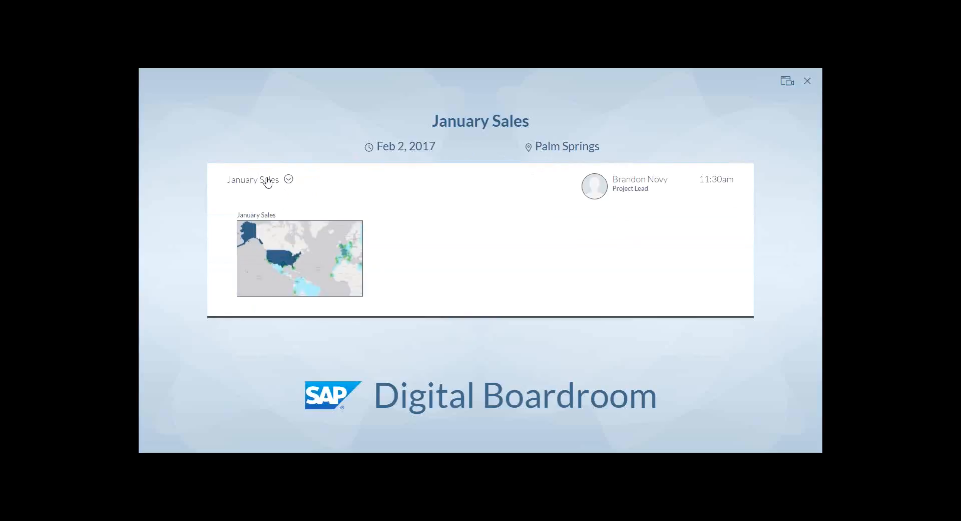
pyautogui.click(301, 253)
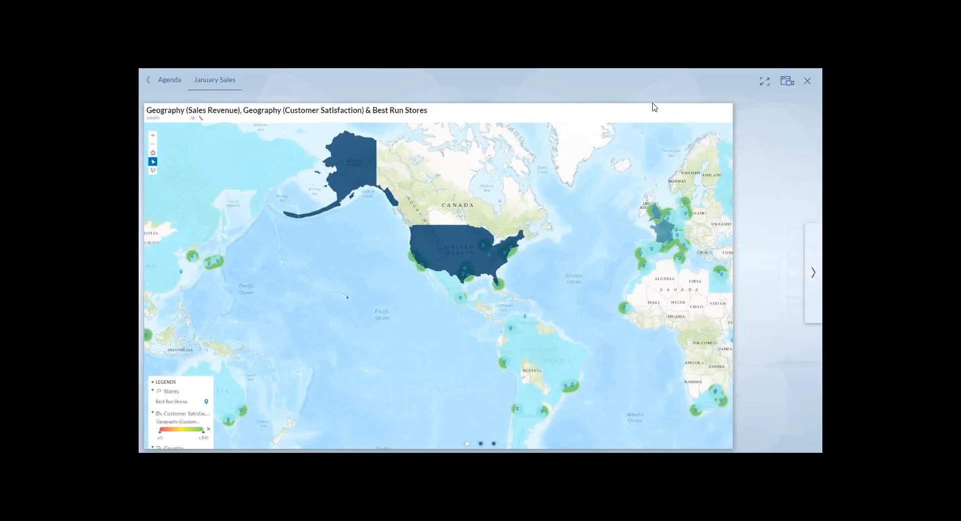
pyautogui.click(813, 273)
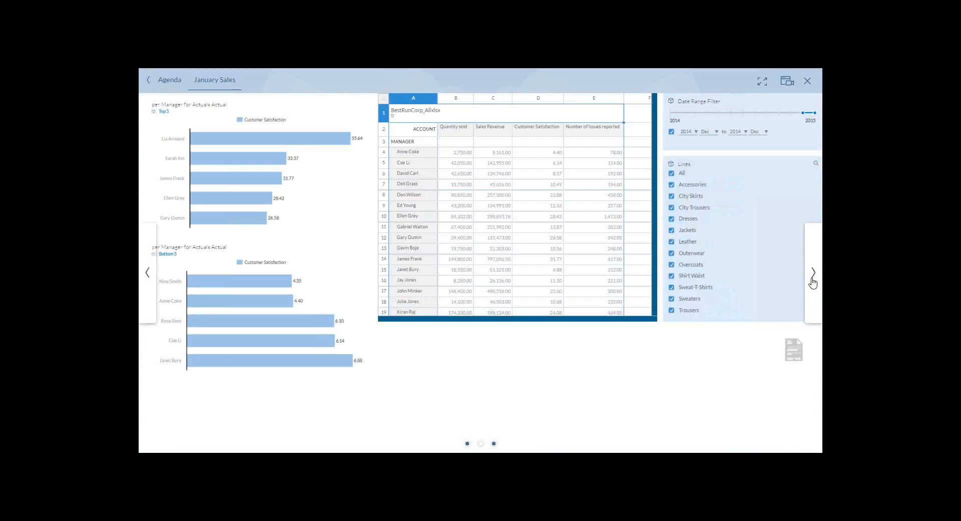
# Step: Look at the third page of the January Sales presentation, page back to the geography map, and leave for the boardroom agenda list
pyautogui.click(810, 281)
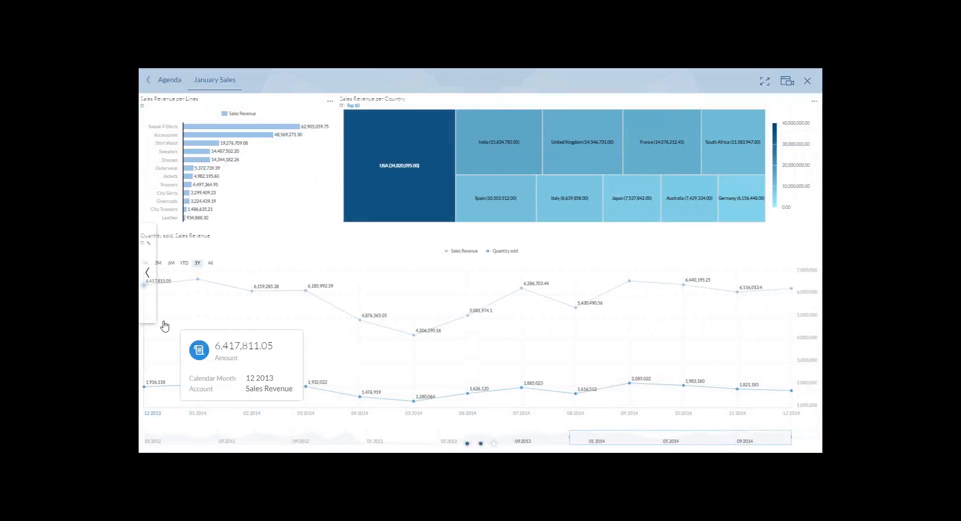
pyautogui.click(152, 278)
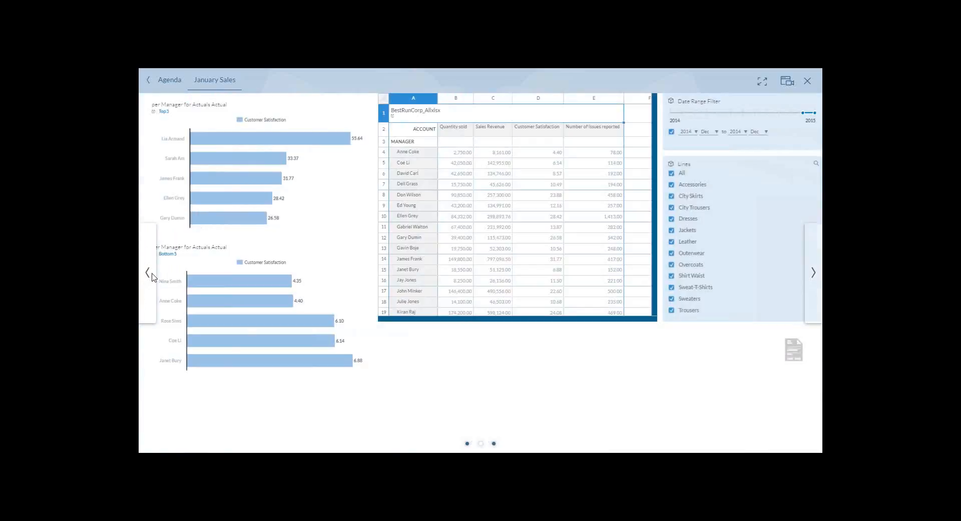
pyautogui.click(152, 279)
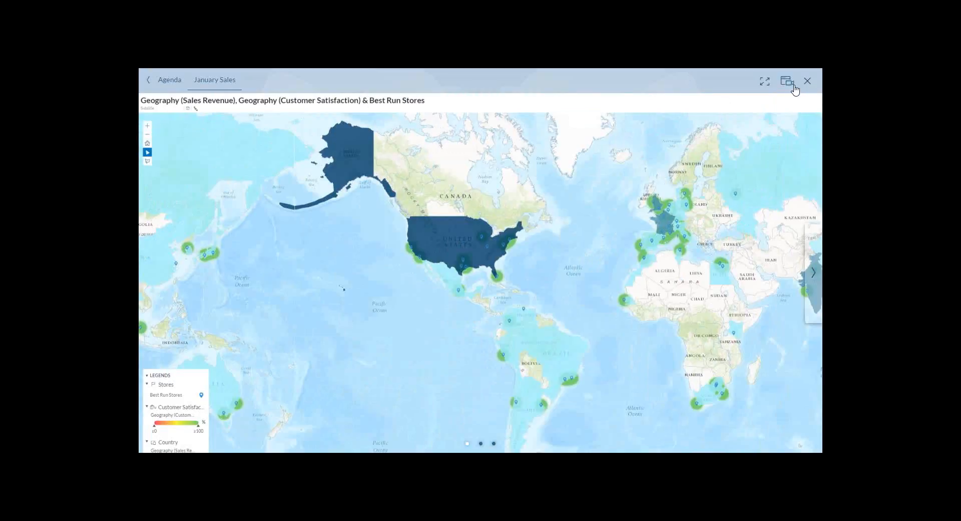
pyautogui.click(148, 80)
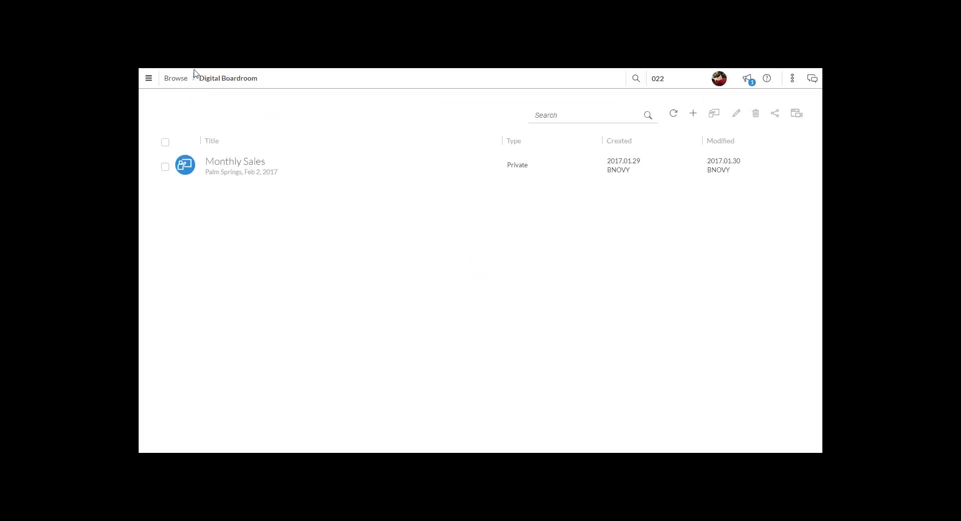
# Step: Create a new boardroom agenda named January Sales in the Public folder
pyautogui.click(694, 116)
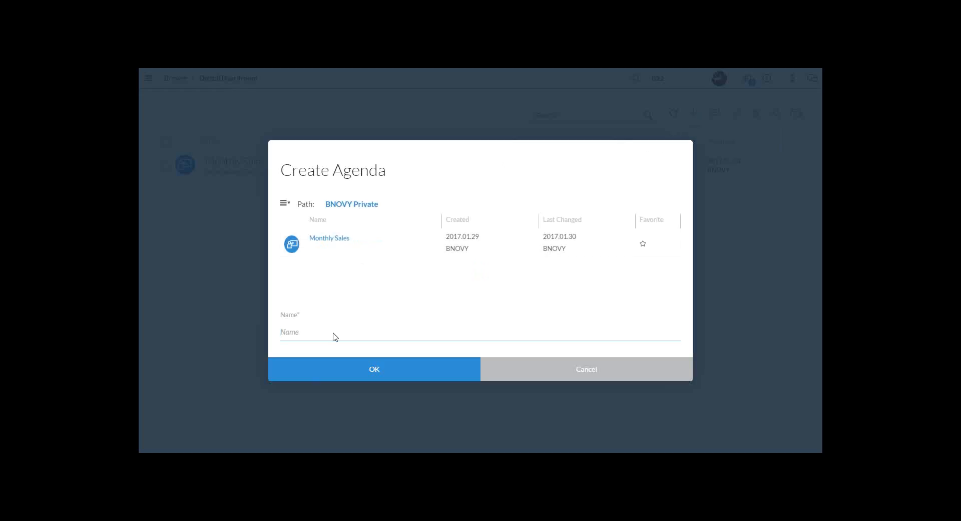
pyautogui.write('January Sales')
pyautogui.click(285, 202)
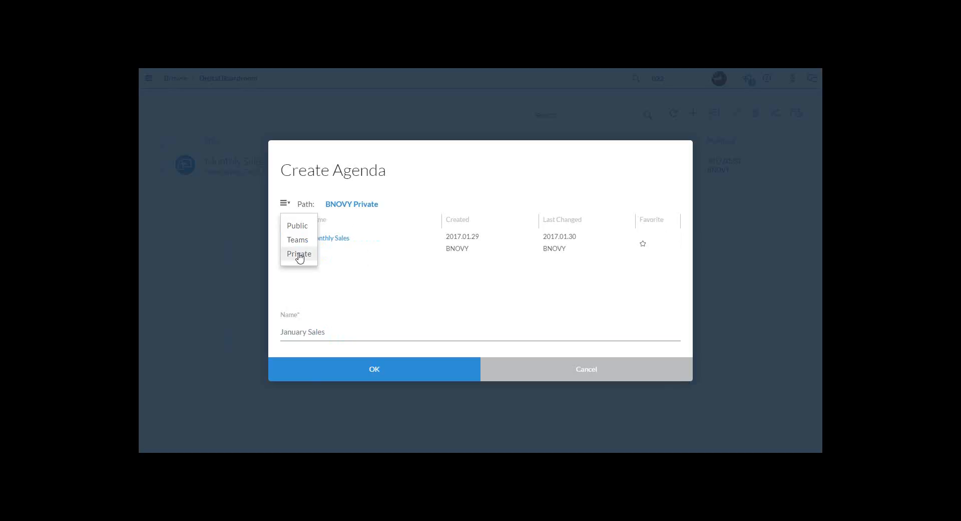
pyautogui.click(299, 225)
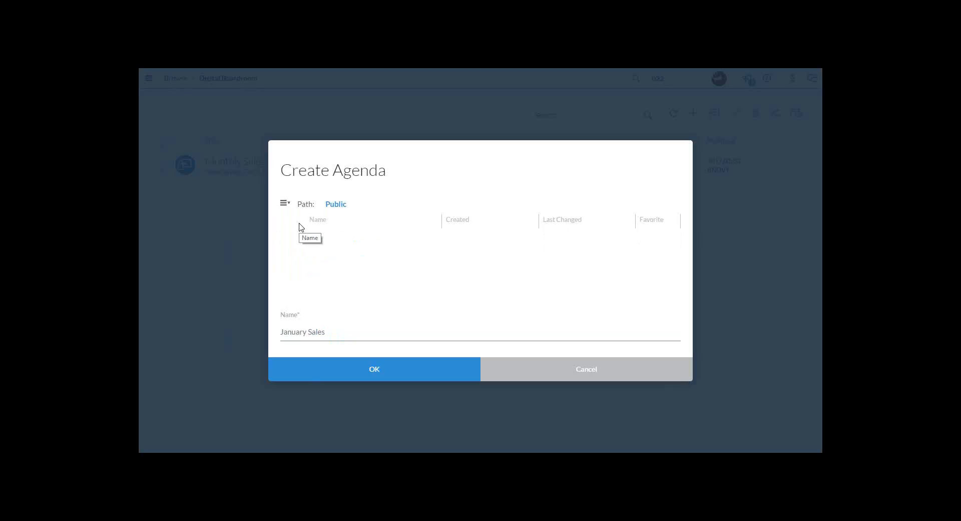
pyautogui.click(347, 372)
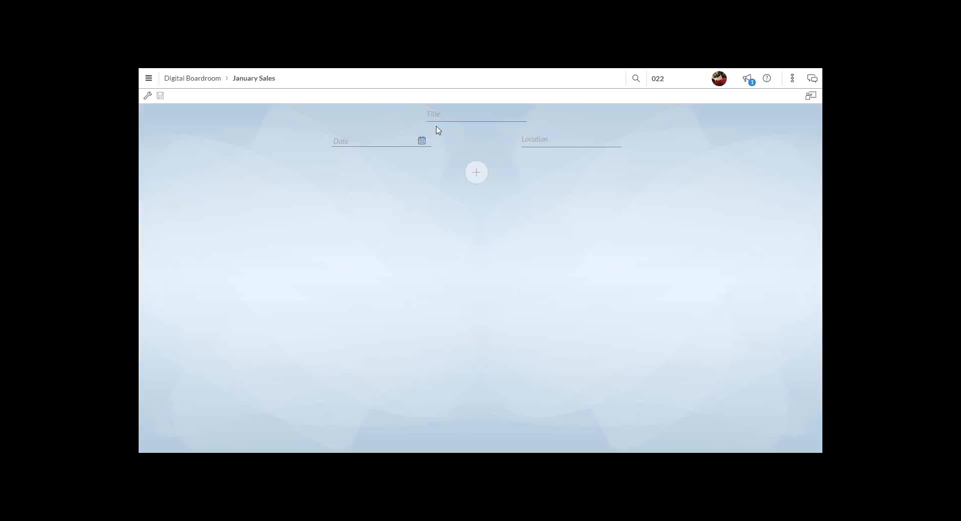
# Step: Title the agenda January Sales and add a Nevada item whose overview screen shows the Summary page of Sample Story
pyautogui.write('anuary Sales')
pyautogui.click(477, 175)
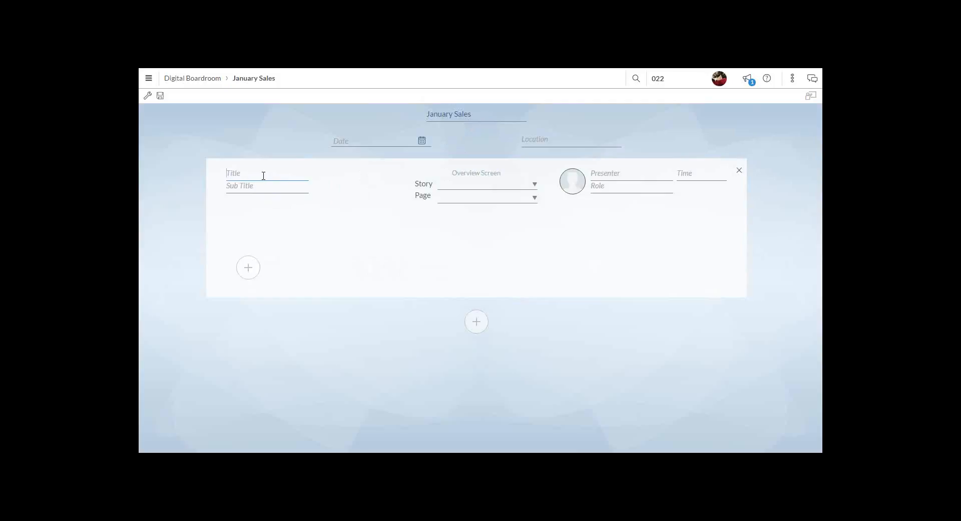
pyautogui.write('Nevada')
pyautogui.click(534, 185)
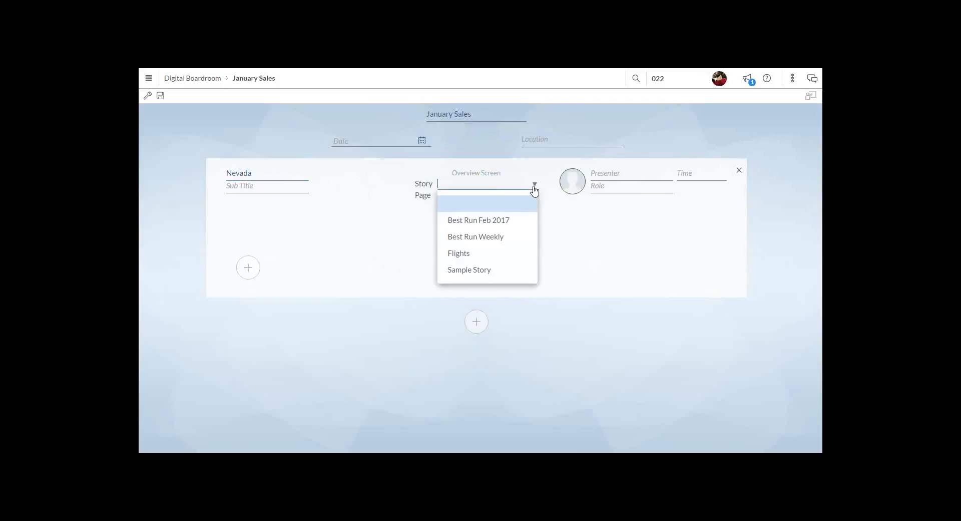
pyautogui.click(494, 272)
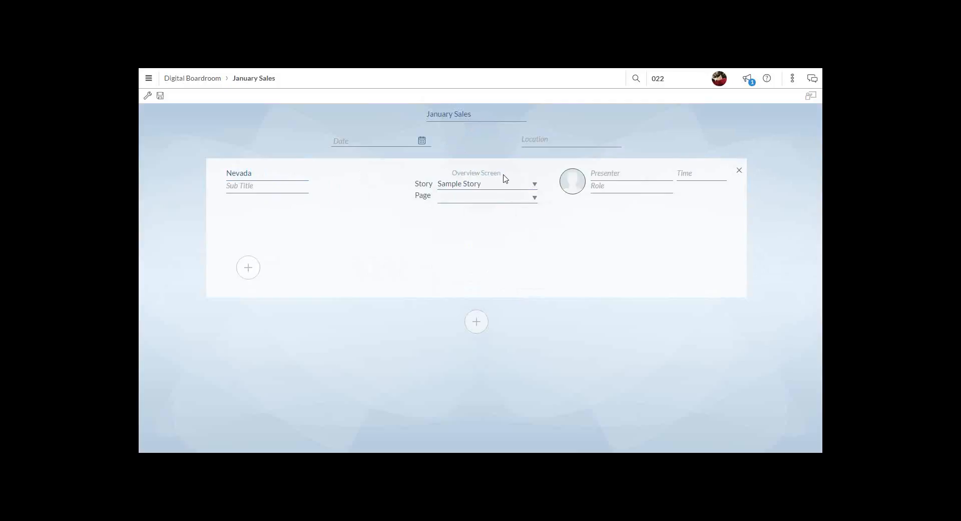
pyautogui.click(534, 198)
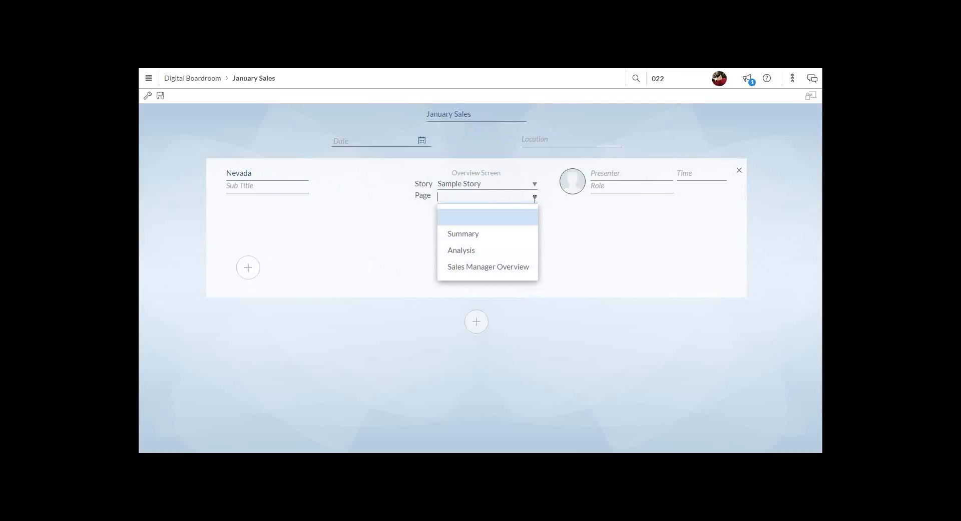
pyautogui.click(486, 235)
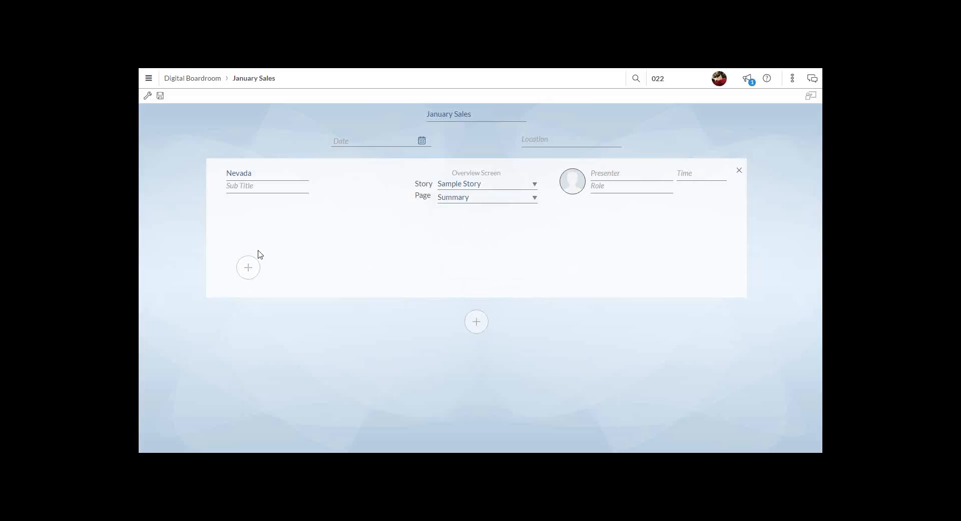
# Step: Add a sub item titled Nevada Issues under Nevada, using Sample Story for its overview, content and context screens
pyautogui.click(247, 271)
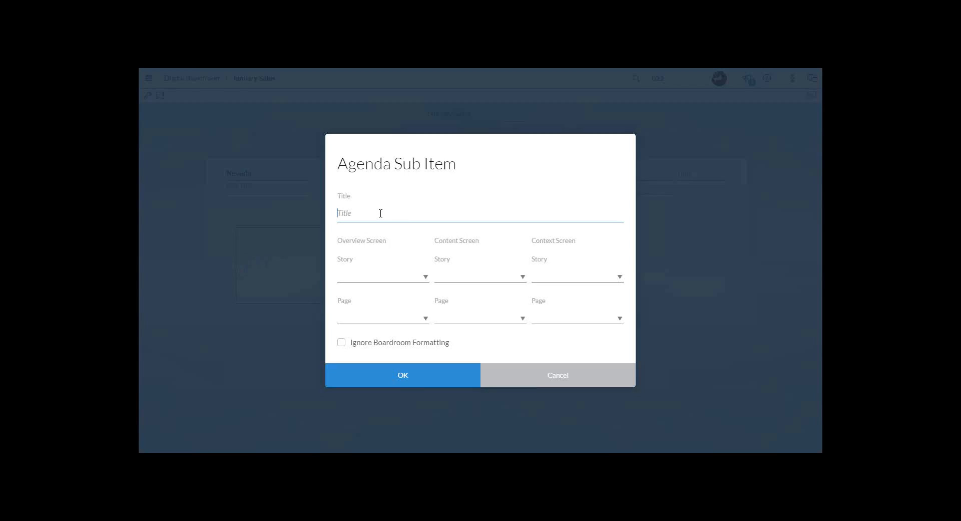
pyautogui.write('NEv')
pyautogui.write('vada Issues')
pyautogui.click(425, 278)
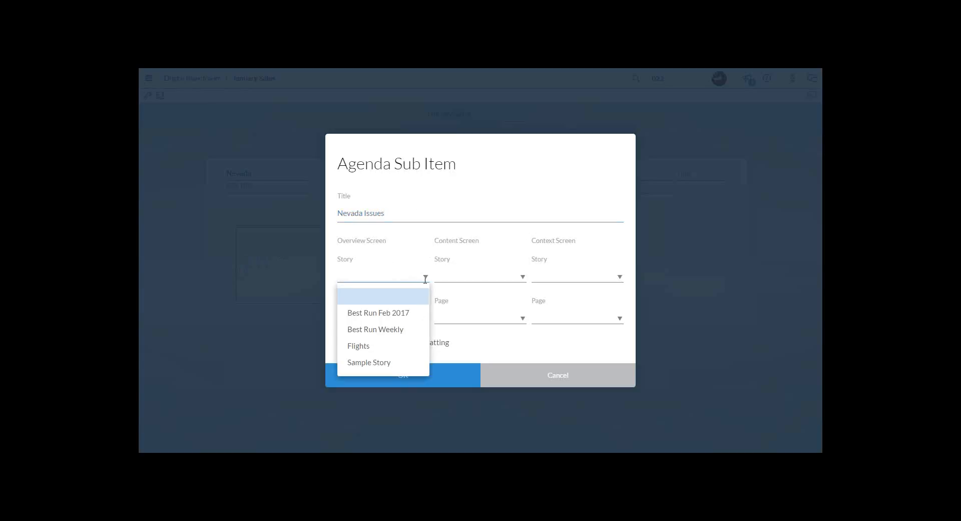
pyautogui.click(395, 369)
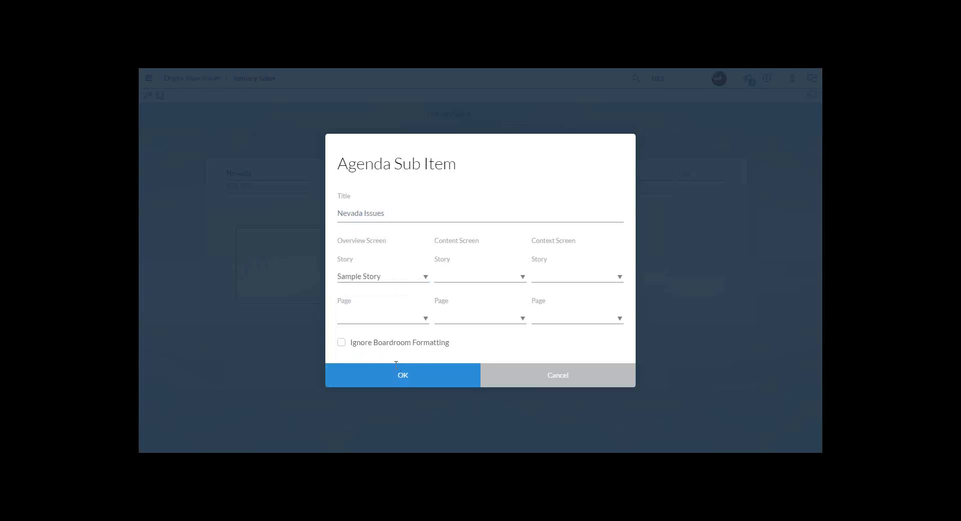
pyautogui.click(425, 279)
pyautogui.click(523, 278)
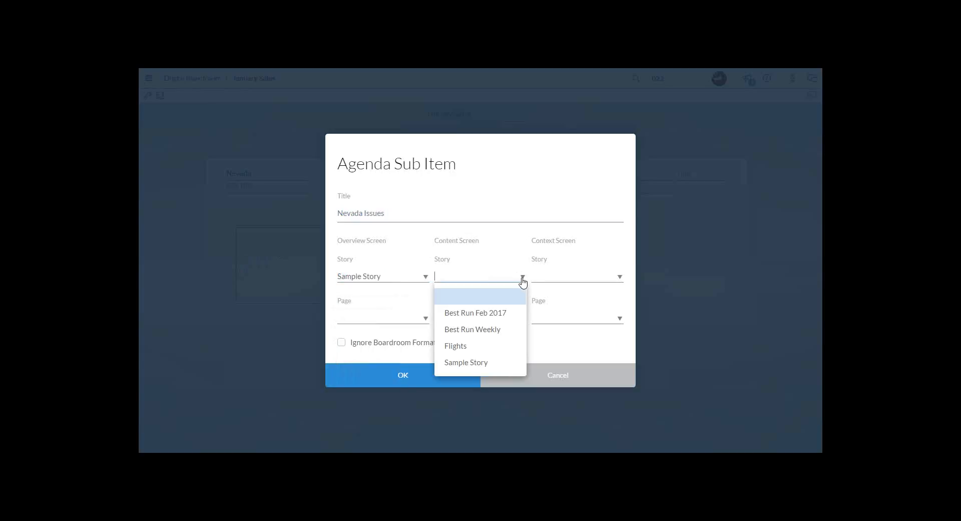
pyautogui.click(495, 366)
pyautogui.click(620, 278)
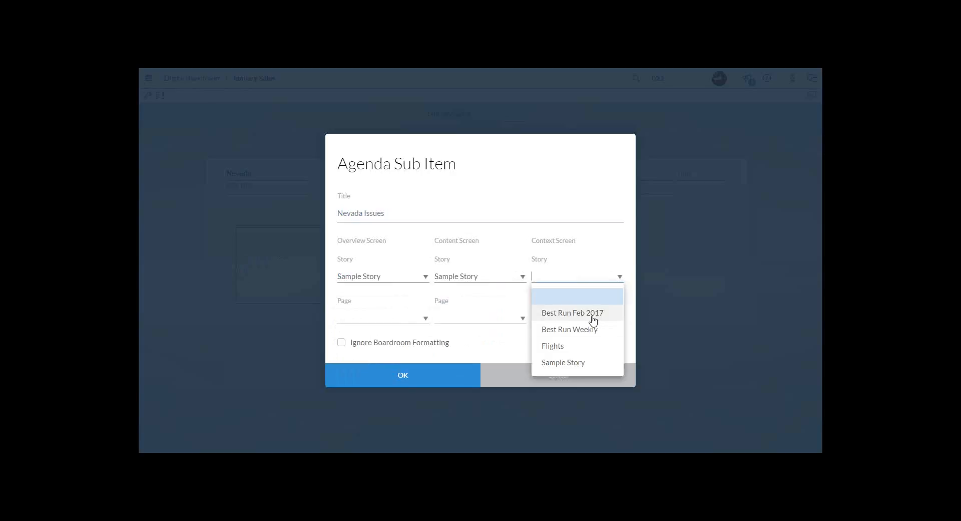
pyautogui.click(574, 366)
# Step: Assign the sub item's pages as Summary for overview, Analysis for content and Sales Manager Overview for context, and confirm it
pyautogui.click(425, 320)
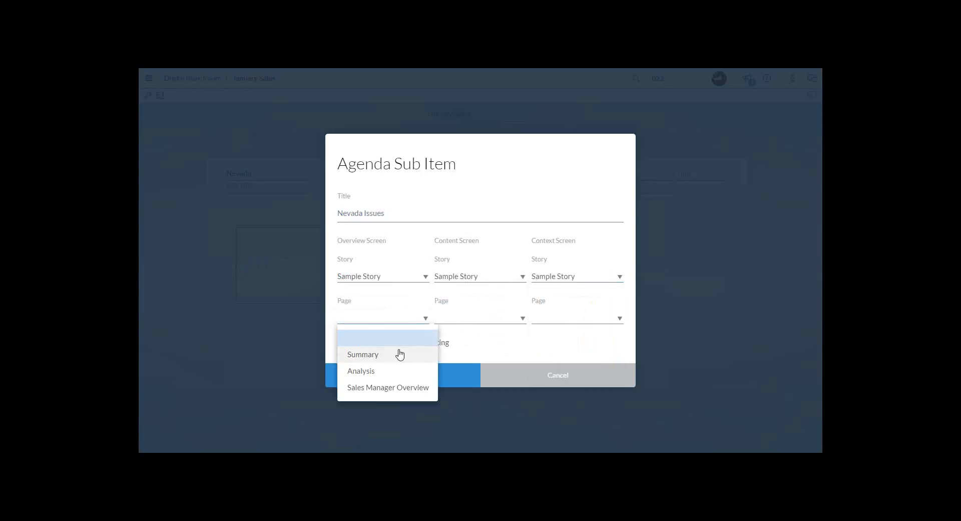
pyautogui.click(391, 357)
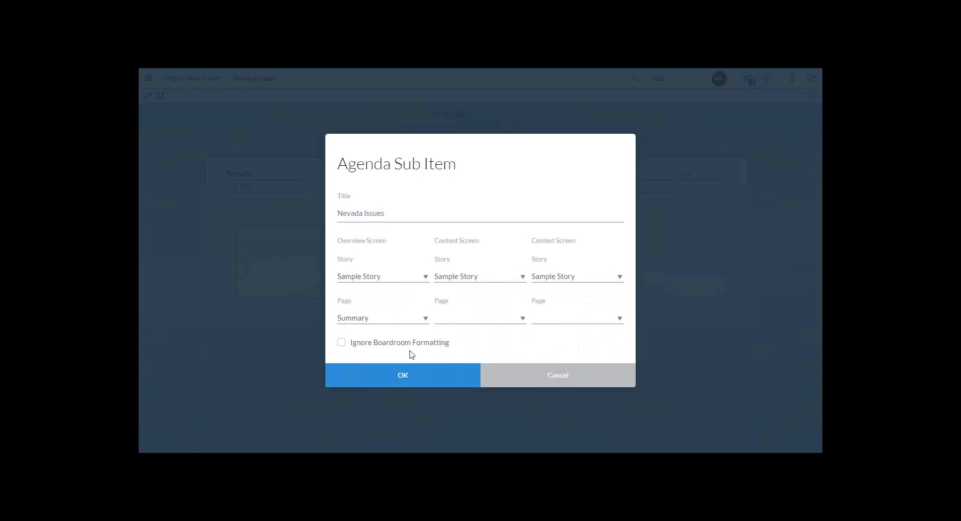
pyautogui.click(501, 314)
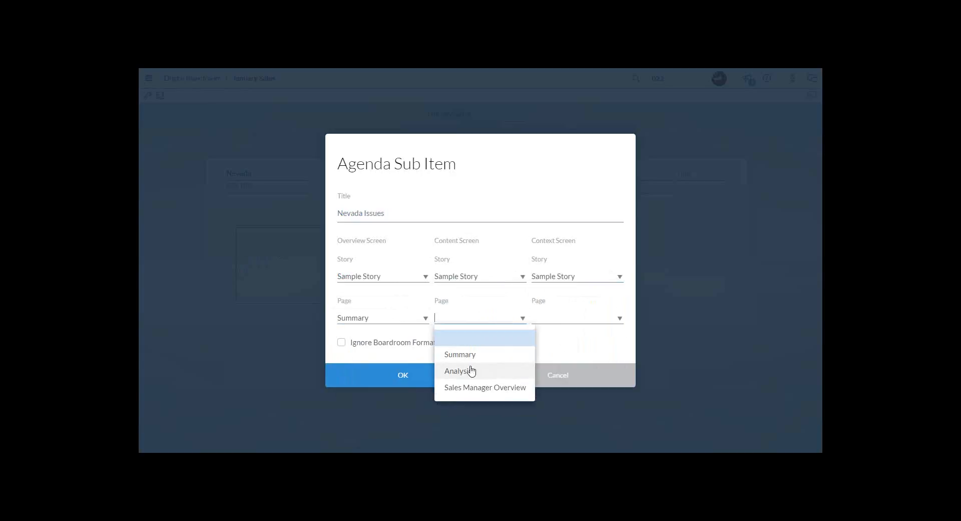
pyautogui.click(474, 370)
pyautogui.click(557, 316)
pyautogui.click(551, 390)
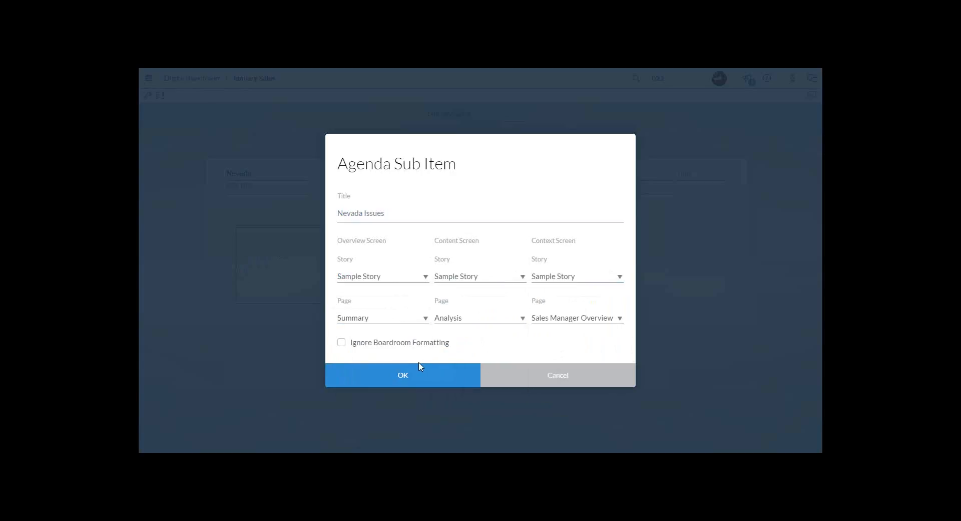
pyautogui.click(425, 377)
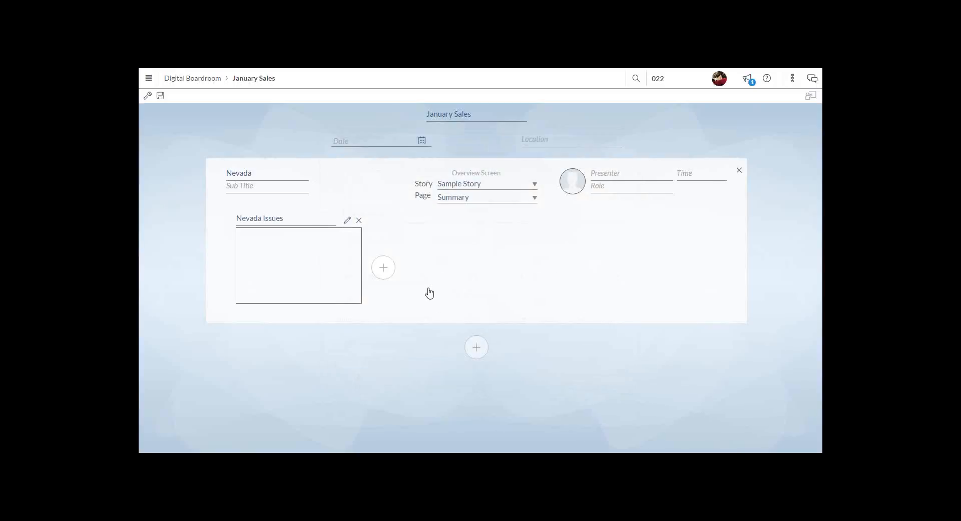
# Step: Upload nevada.jpg as the Nevada Issues thumbnail and save the agenda
pyautogui.moveTo(292, 236)
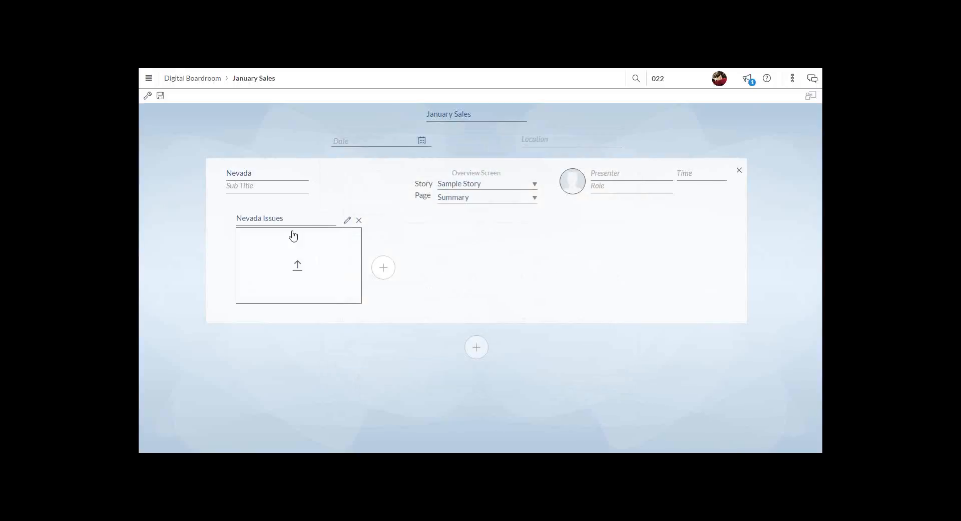
pyautogui.click(298, 266)
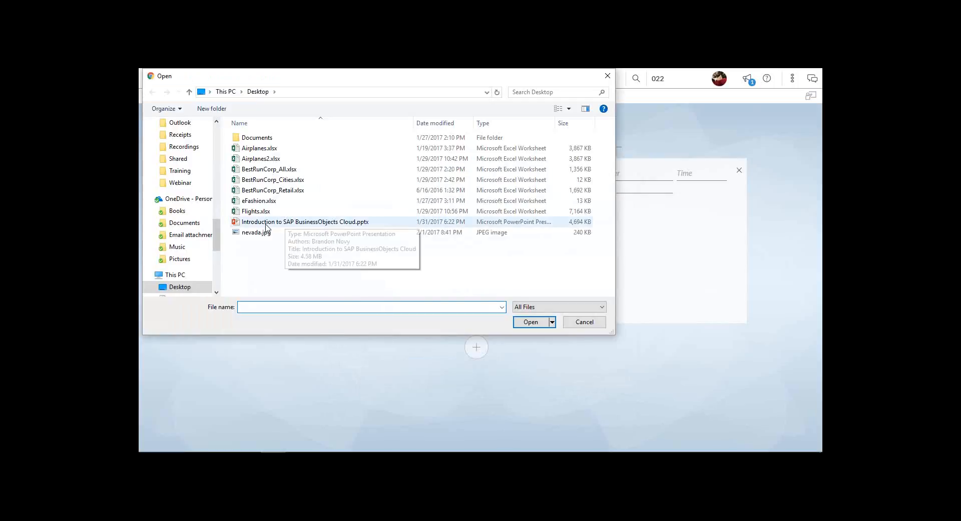
pyautogui.doubleClick(256, 232)
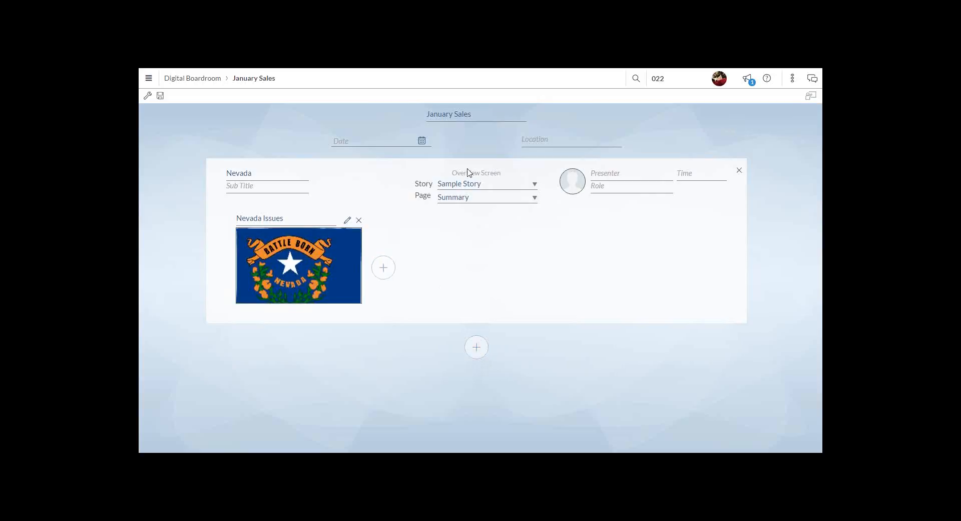
pyautogui.click(161, 96)
# Step: Present the January Sales agenda, expand the Nevada item and open its Nevada Issues sub item
pyautogui.click(811, 96)
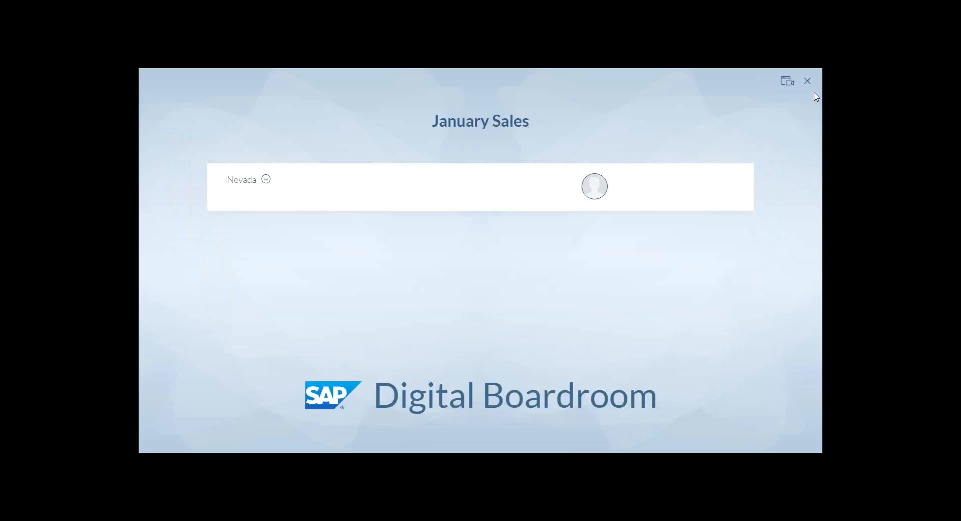
pyautogui.click(266, 180)
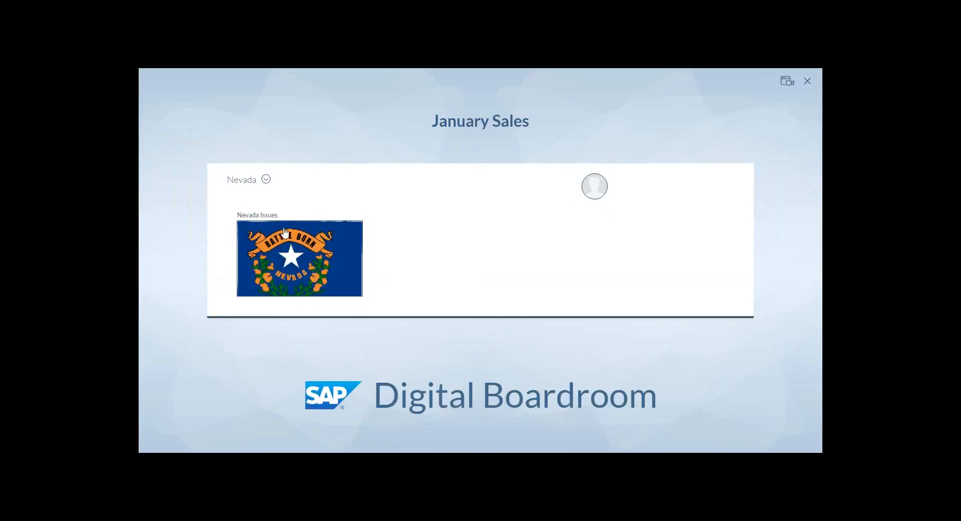
pyautogui.click(311, 248)
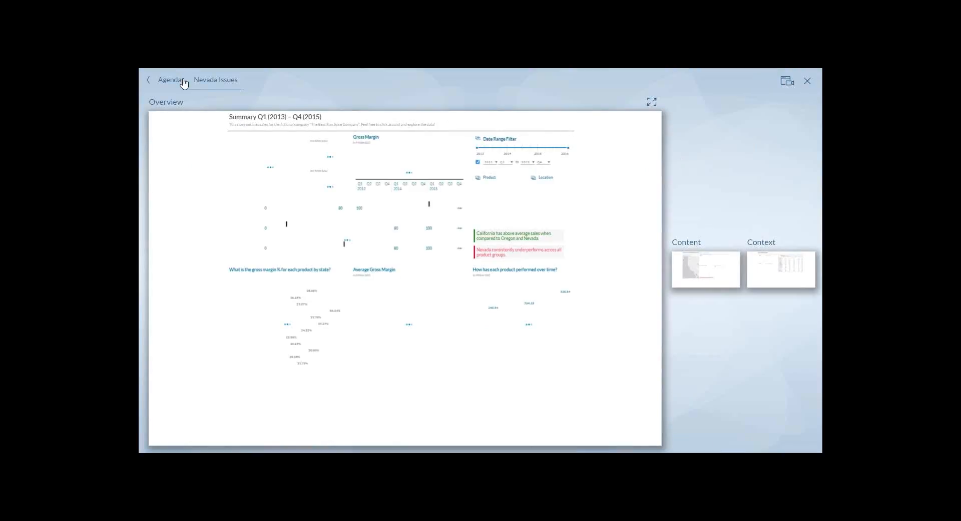
# Step: Switch to the PowerPoint slide show and advance to the SAP BusinessObjects Cloud Summary slide
pyautogui.hotkey('alt', 'Tab')
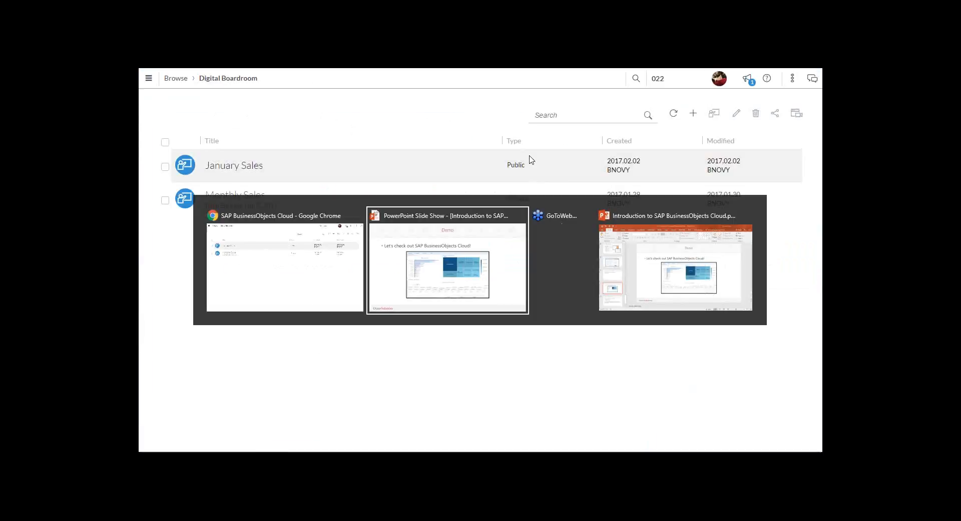
pyautogui.hotkey('alt', 'Tab')
pyautogui.hotkey('alt', 'shift', 'Tab')
pyautogui.press('Right')
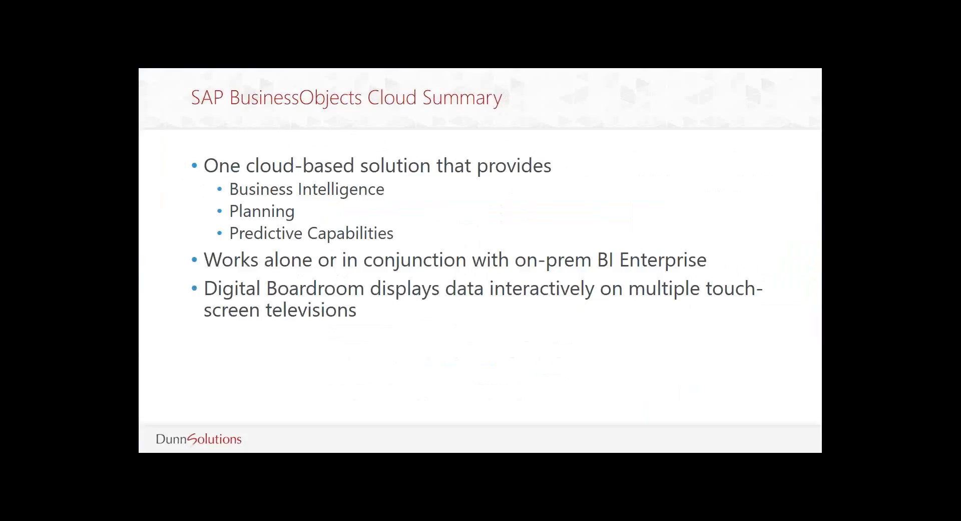